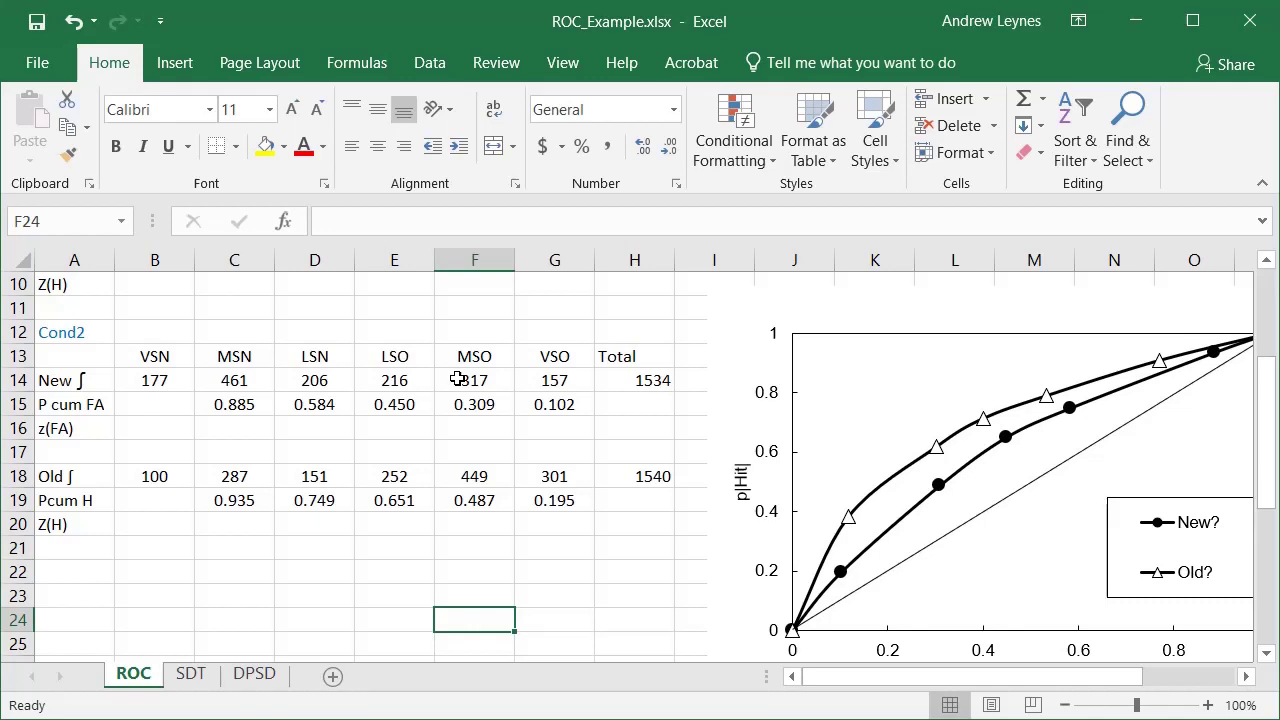
Examine the ROC chart of hit rate against false alarm rate, including both curves and the diagonal
{"action": "left_click_drag", "start_coordinate": [880, 677], "coordinate": [930, 680]}
{"action": "scroll", "coordinate": [537, 597], "scroll_direction": "down", "scroll_amount": 1}
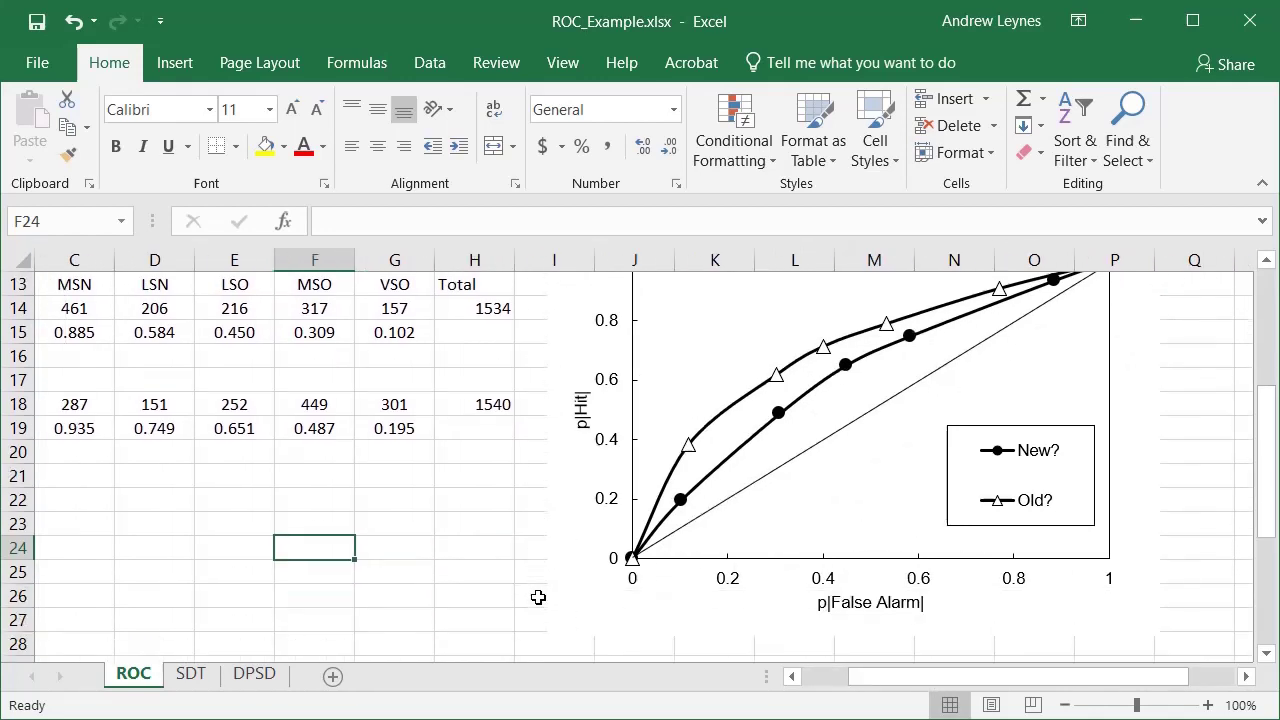
{"action": "scroll", "coordinate": [537, 597], "scroll_direction": "up", "scroll_amount": 1}
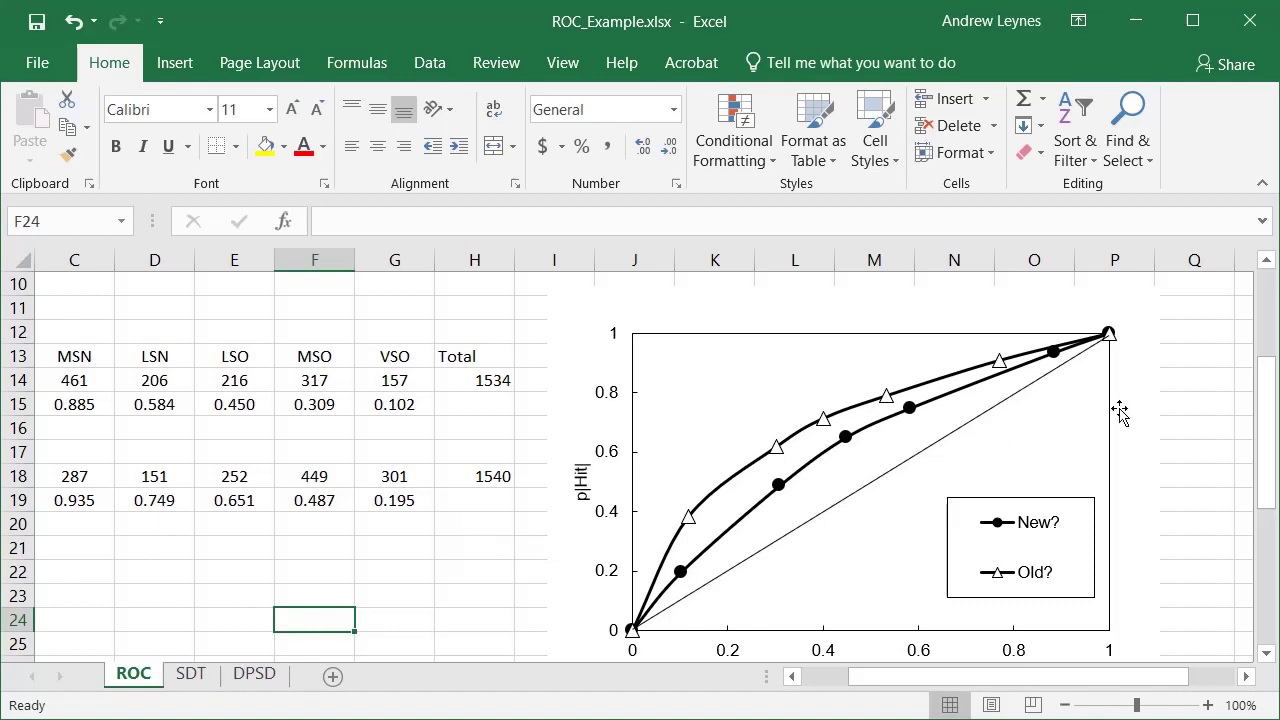
{"action": "left_click_drag", "start_coordinate": [1265, 463], "coordinate": [1263, 478]}
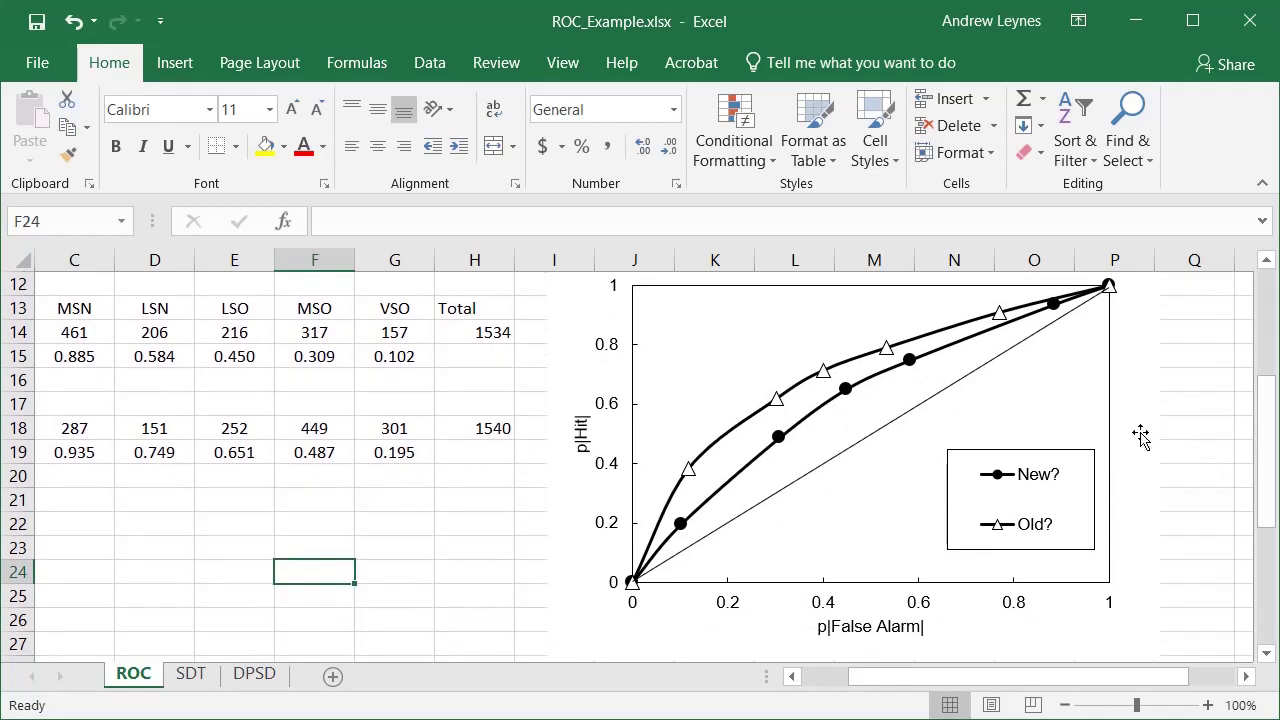
{"action": "left_click", "coordinate": [1127, 415]}
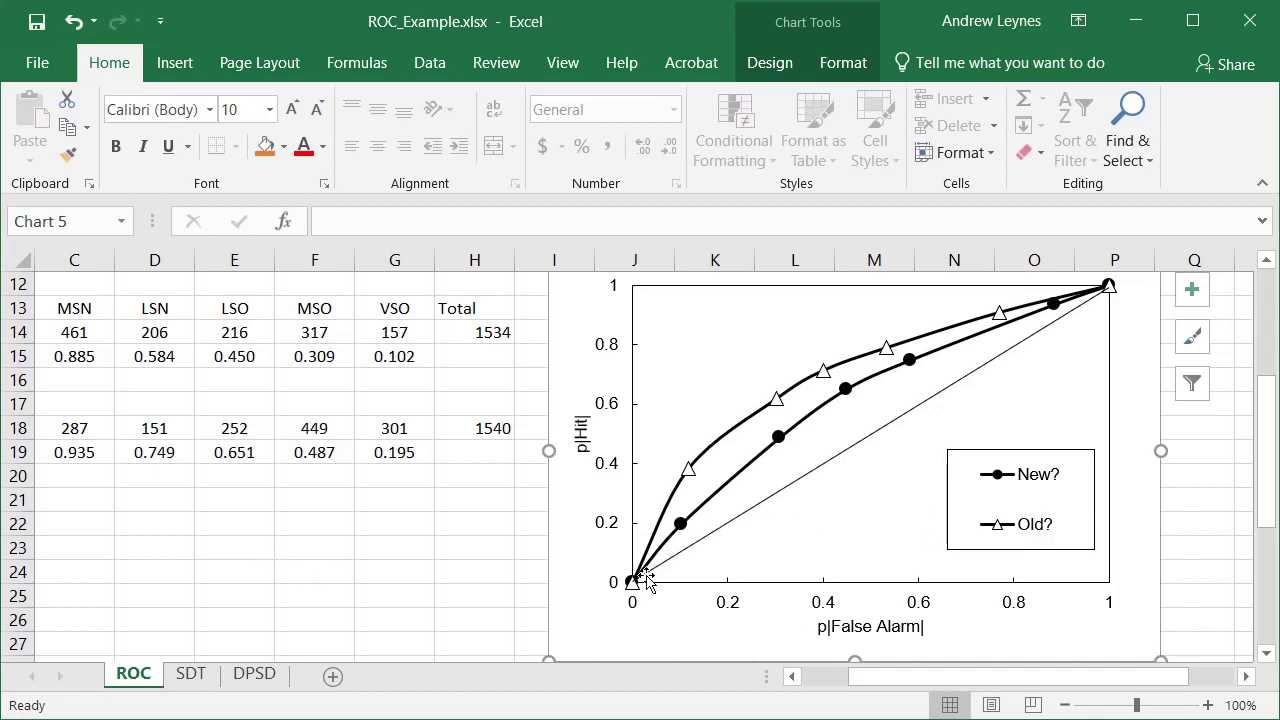
{"action": "left_click", "coordinate": [235, 568]}
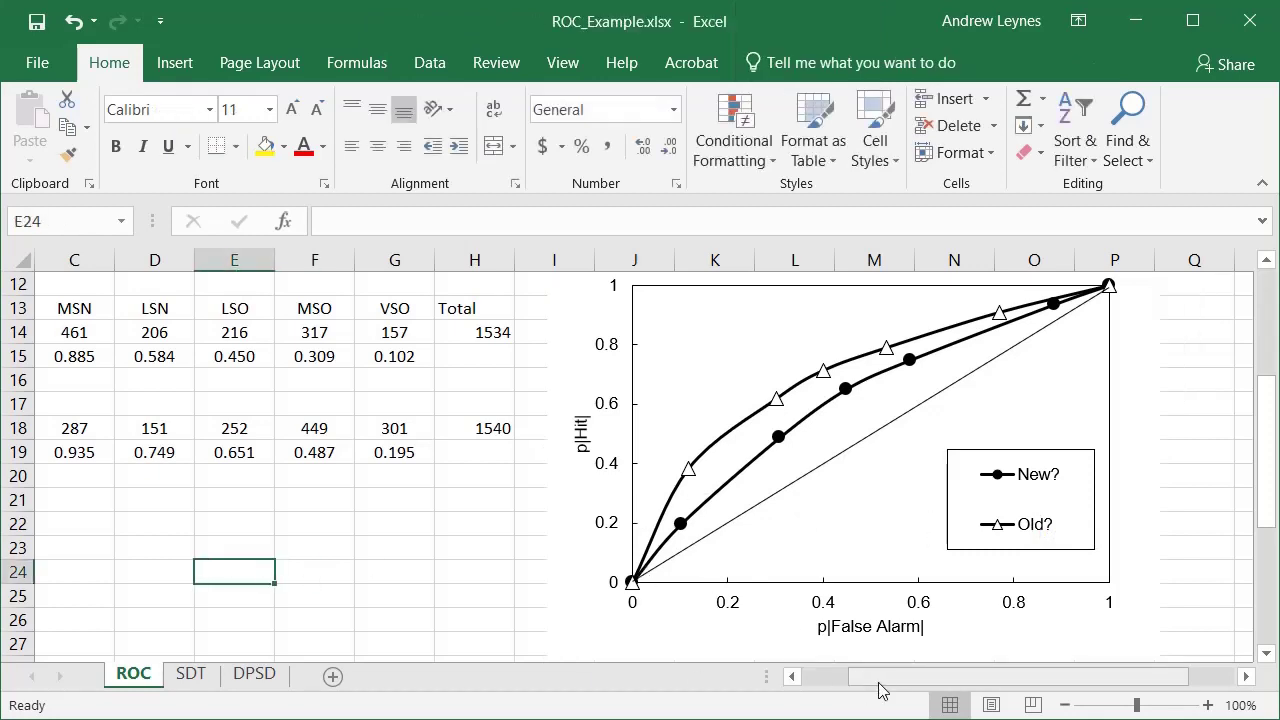
{"action": "left_click_drag", "start_coordinate": [882, 678], "coordinate": [803, 678]}
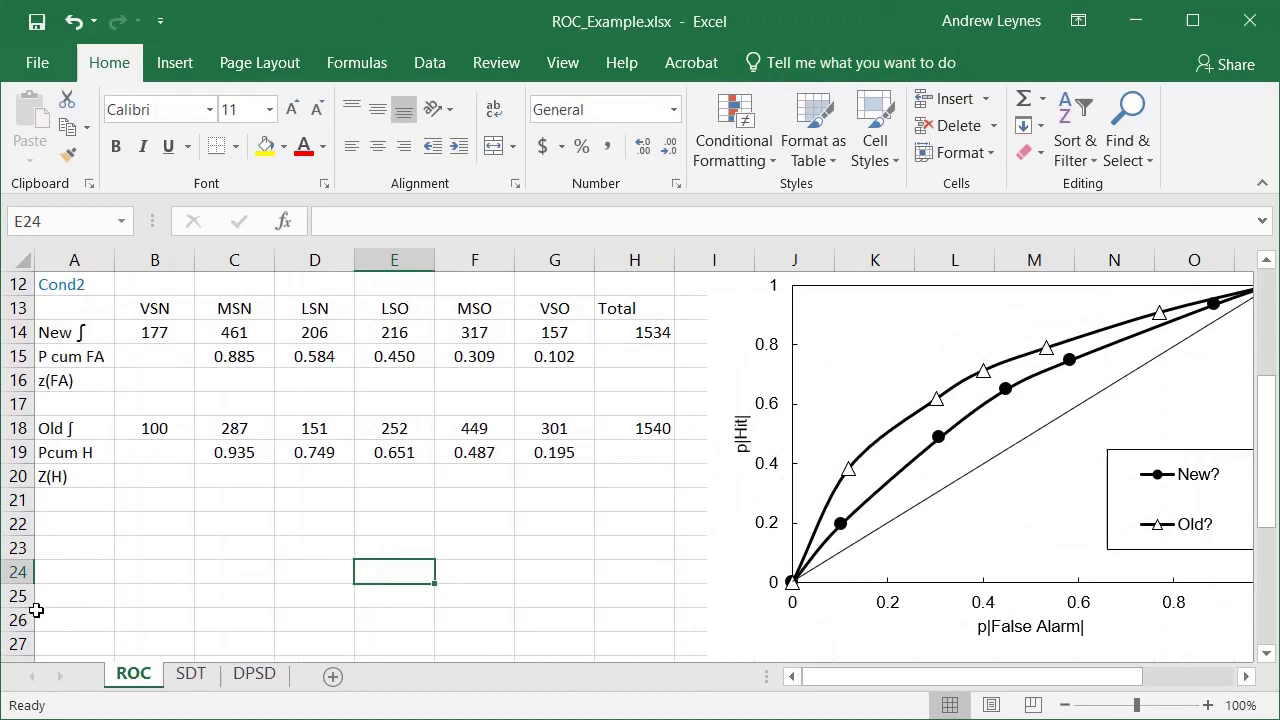
Review the Cond1 and Cond2 block labels and the New item row label under Cond1
{"action": "scroll", "coordinate": [36, 610], "scroll_direction": "up", "scroll_amount": 4}
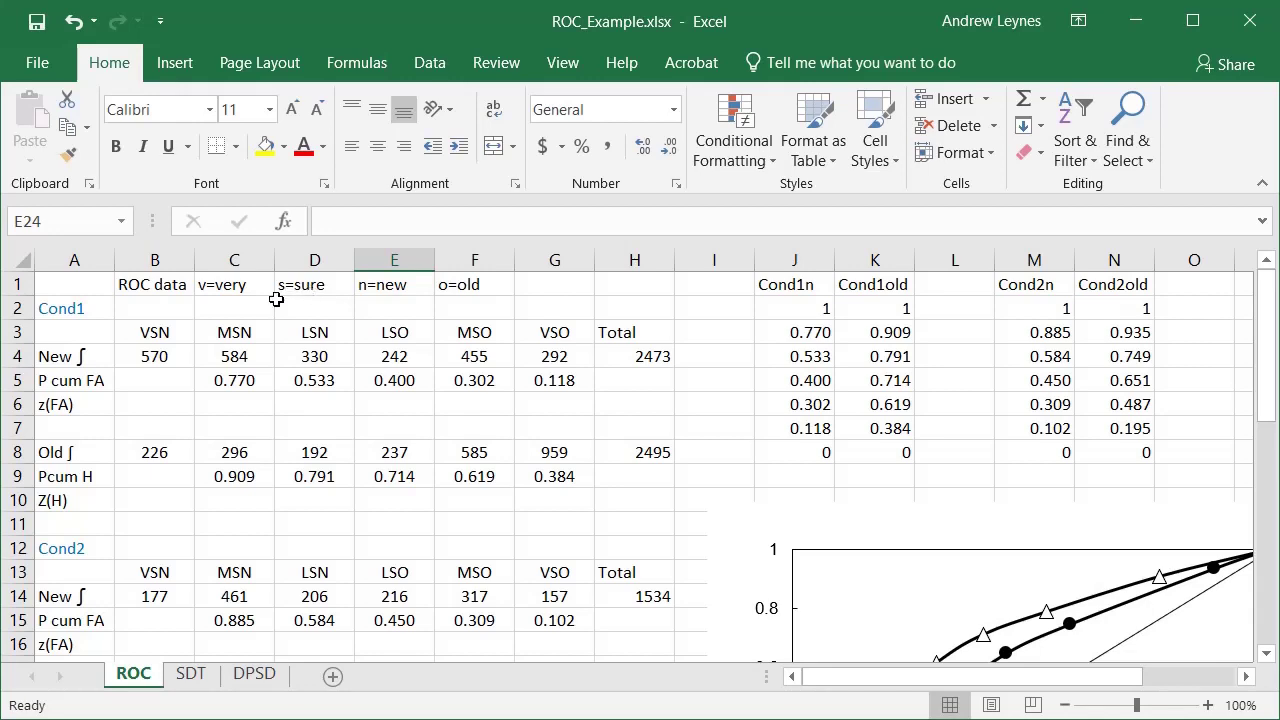
{"action": "left_click", "coordinate": [61, 312]}
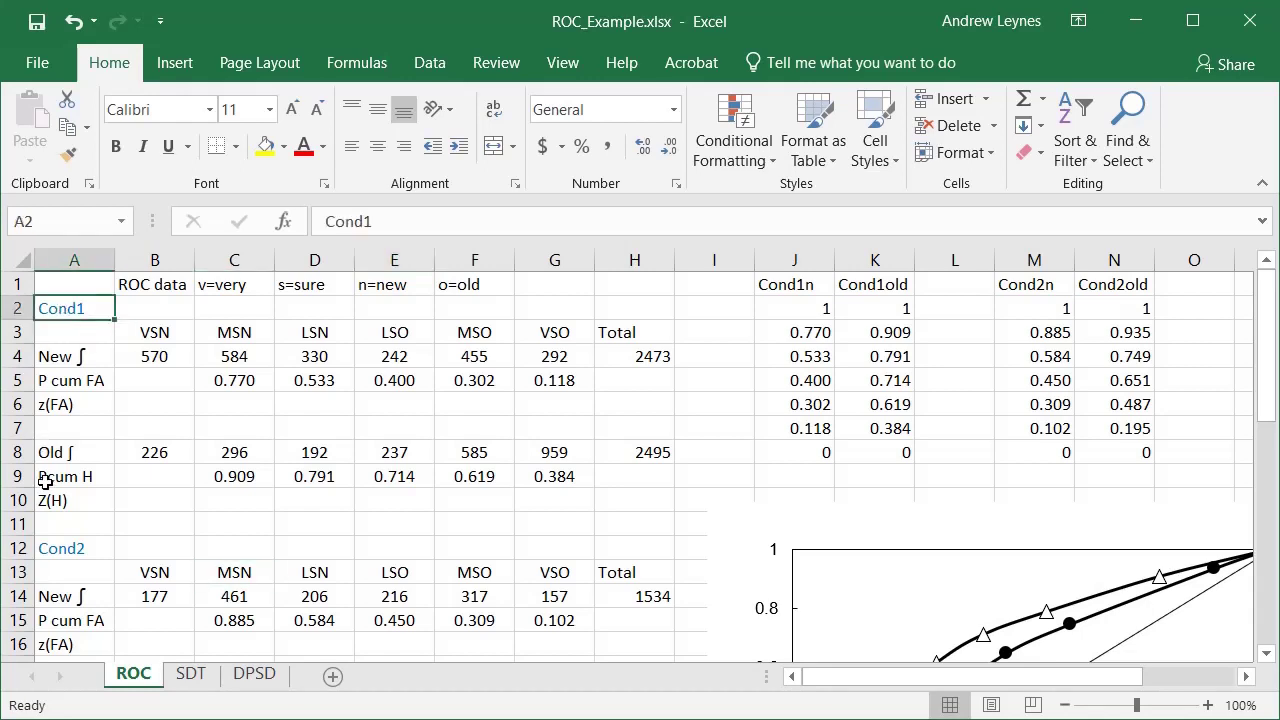
{"action": "left_click", "coordinate": [56, 548]}
{"action": "left_click", "coordinate": [60, 314]}
{"action": "left_click", "coordinate": [57, 357]}
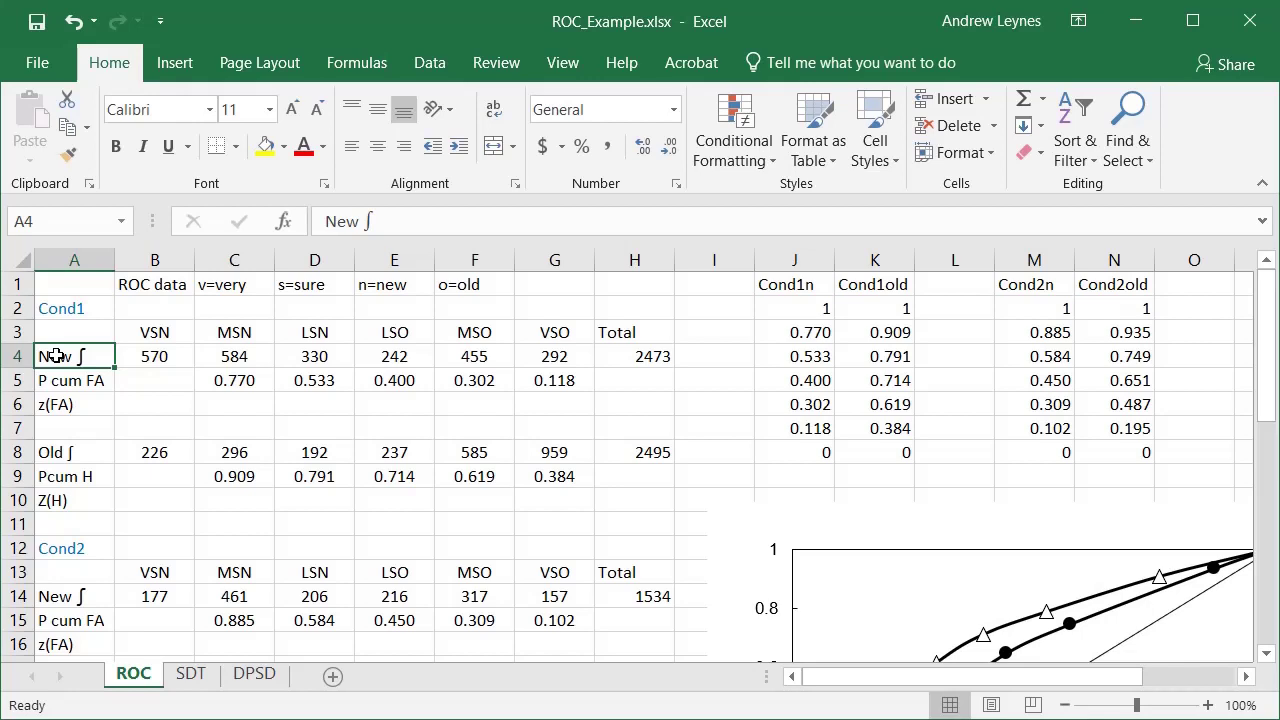
Check the total formula of the Cond1 New row and select its six response counts, B4:G4
{"action": "left_click", "coordinate": [611, 363]}
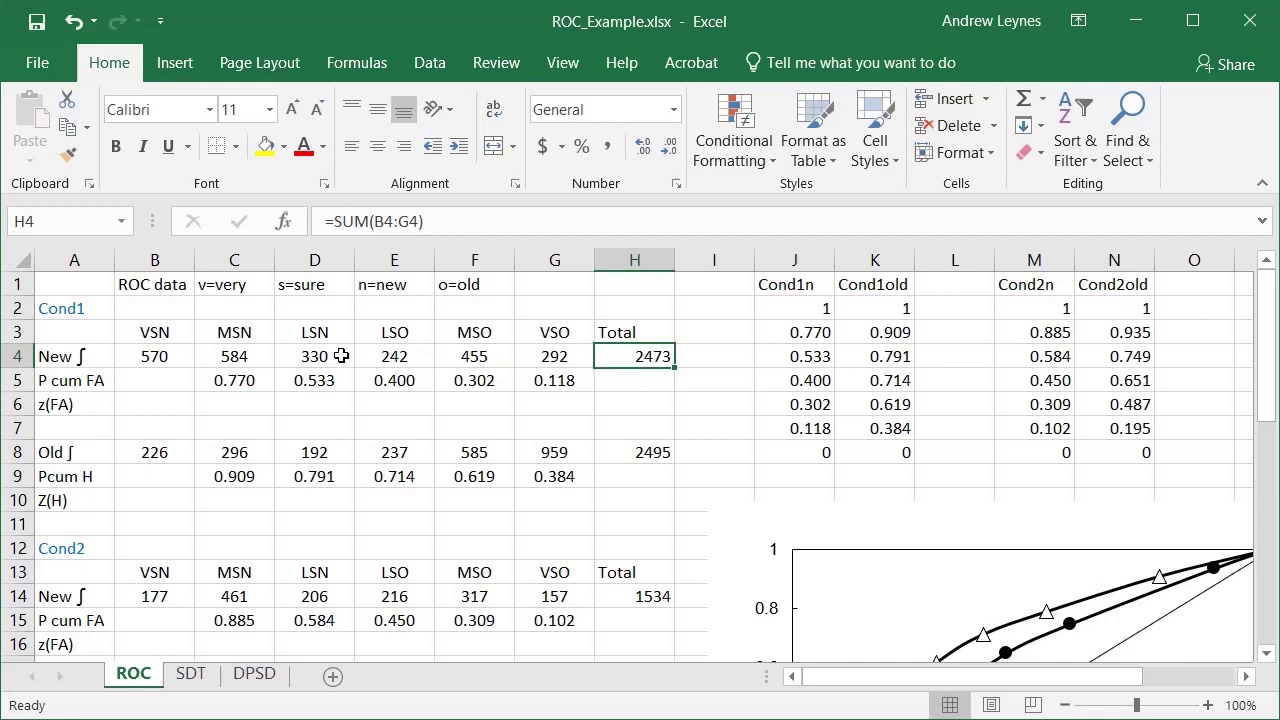
{"action": "left_click", "coordinate": [142, 354]}
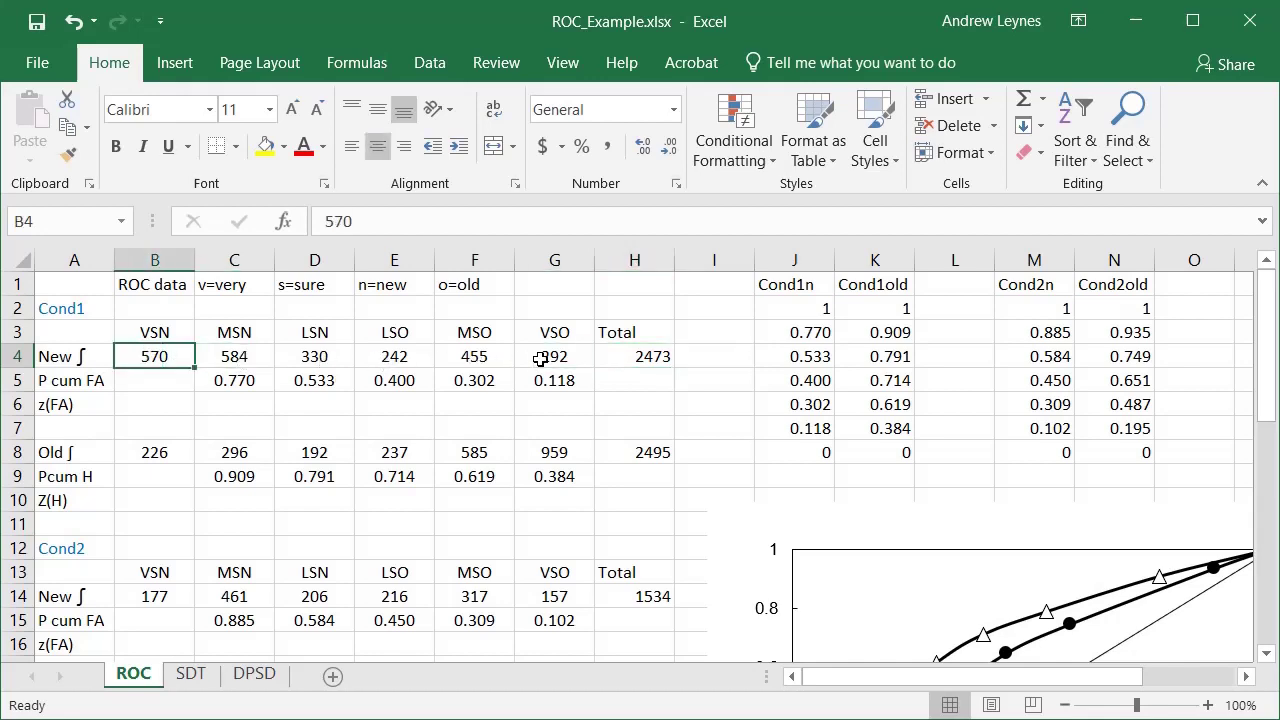
{"action": "key", "text": "shift+Right"}
{"action": "key", "text": "shift+Right"}
{"action": "key", "text": "shift+Right"}
{"action": "key", "text": "shift+Right"}
{"action": "key", "text": "shift+Right"}
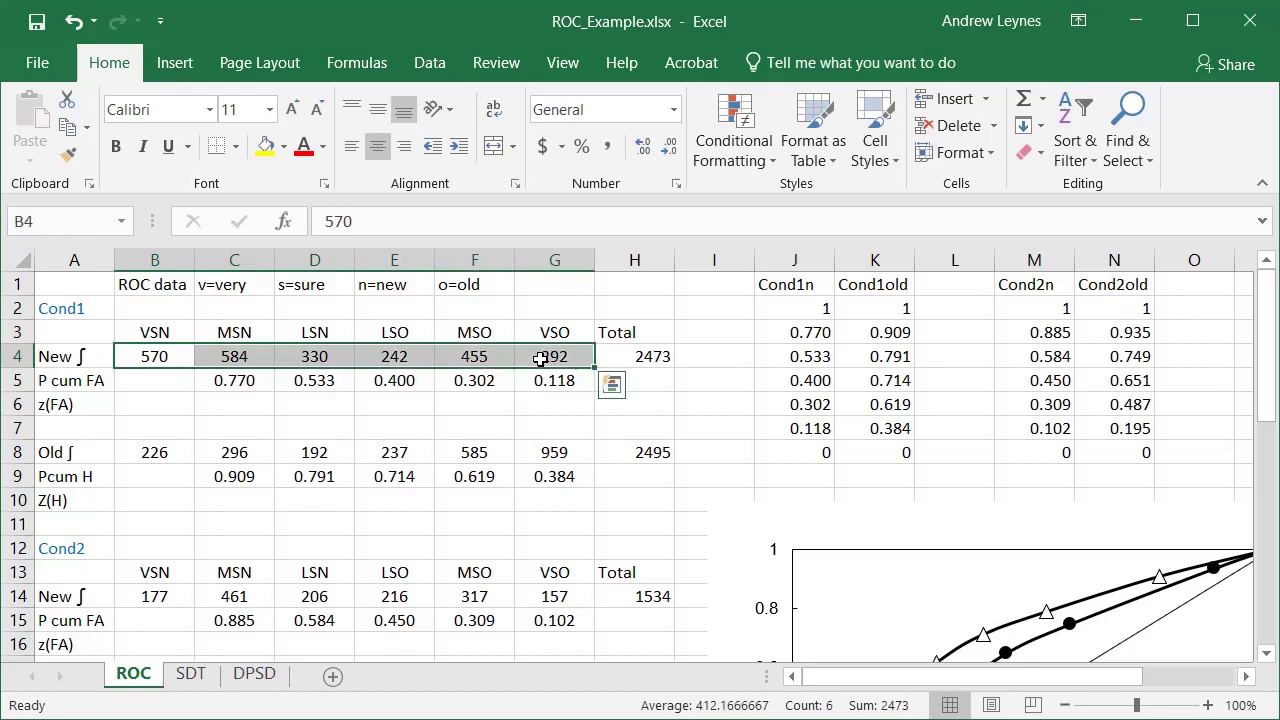
Go through the Cond1 confidence rating headers from VSO down to VSN and compare the two extremes
{"action": "left_click", "coordinate": [553, 332]}
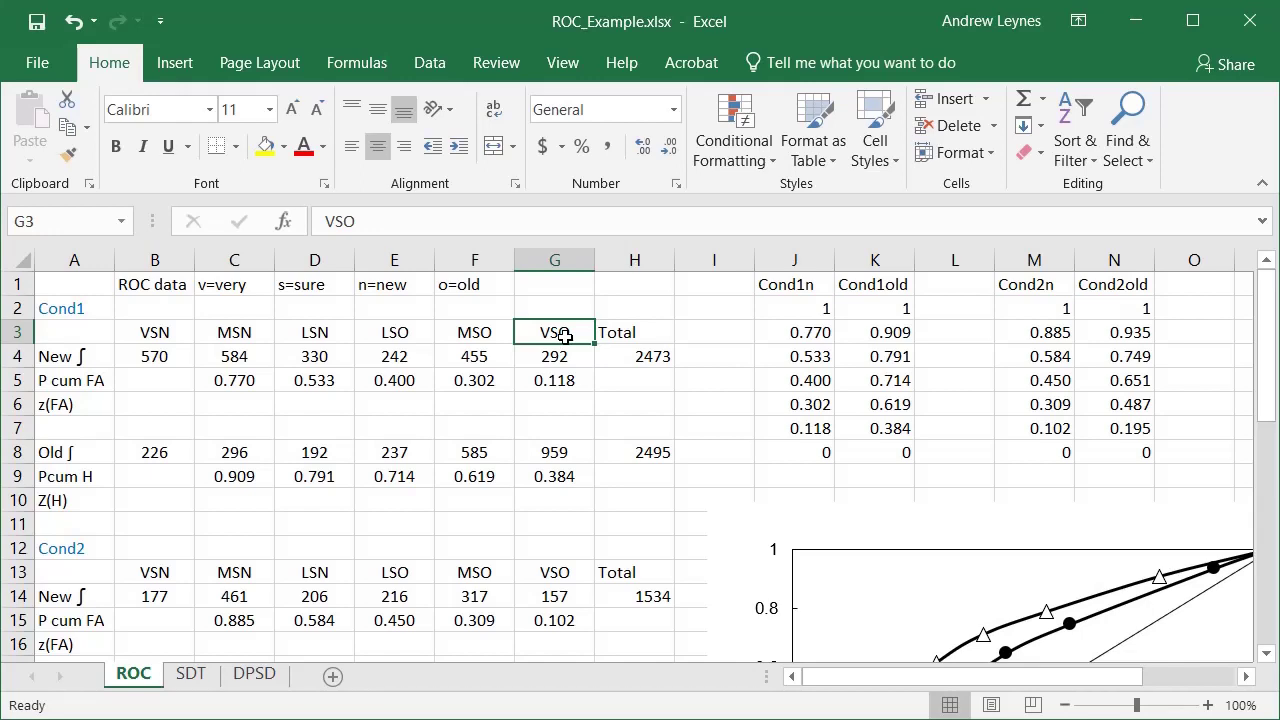
{"action": "left_click", "coordinate": [482, 334]}
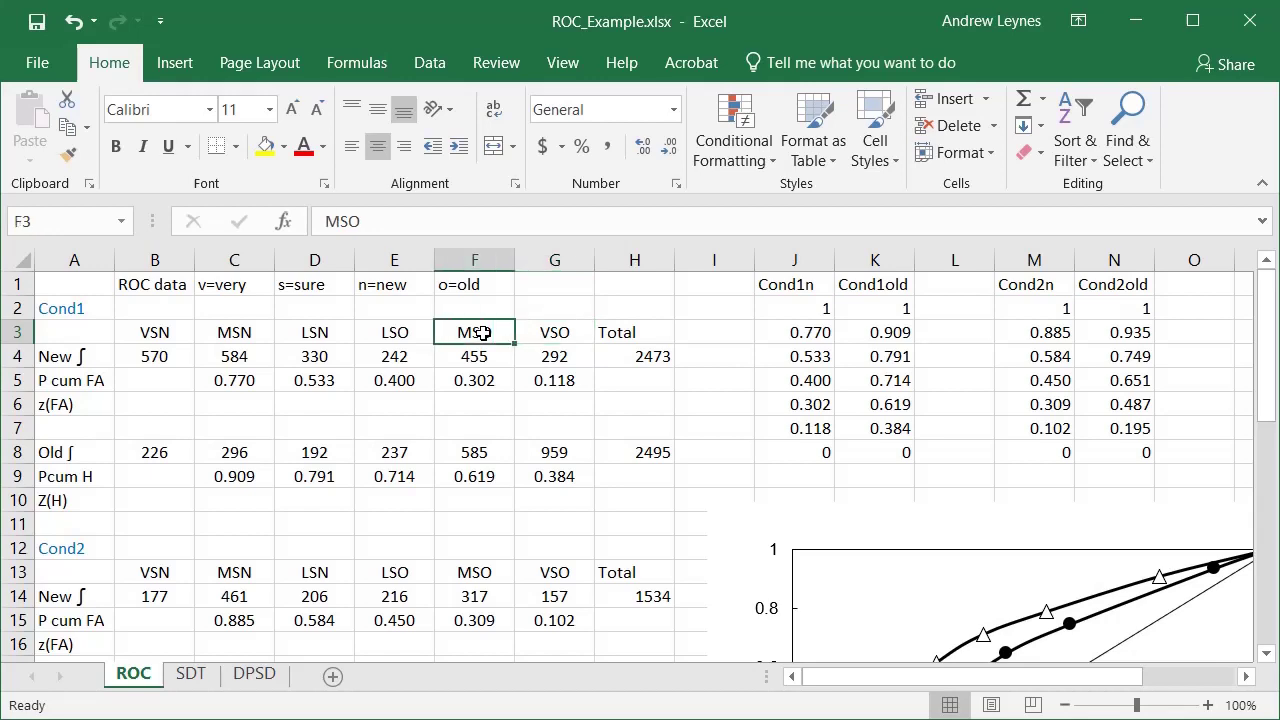
{"action": "key", "text": "Left"}
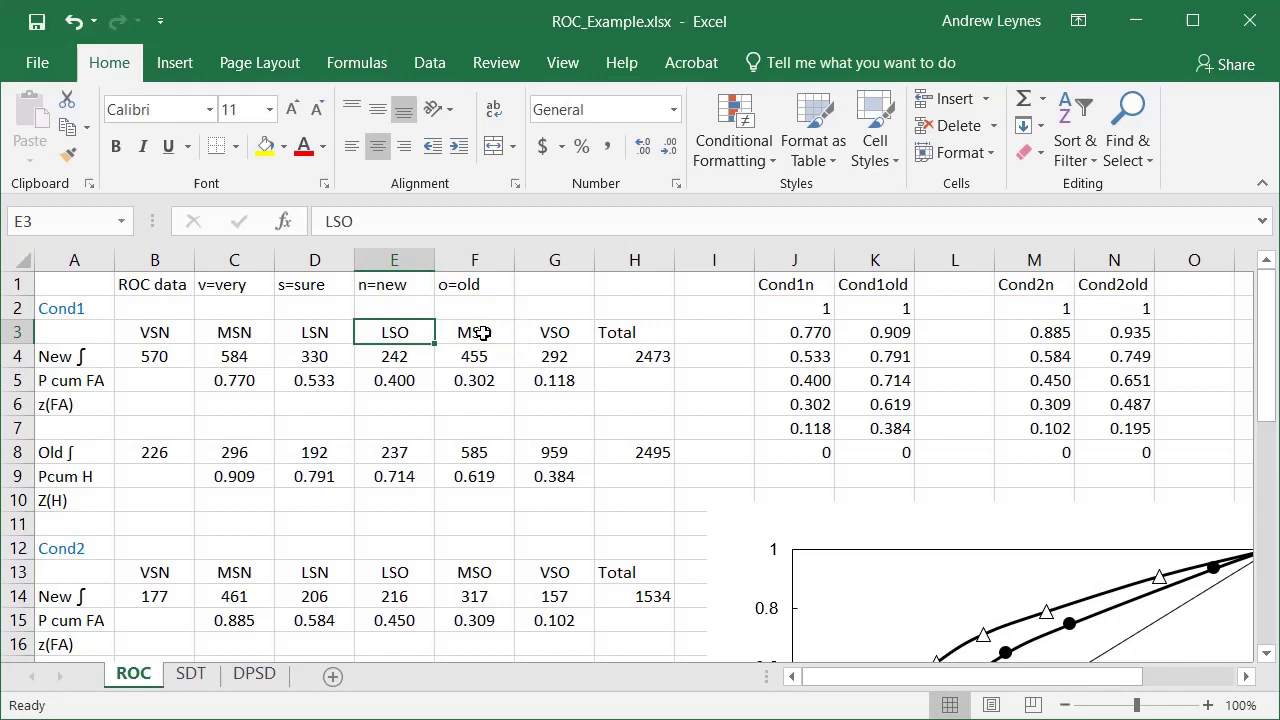
{"action": "key", "text": "Left"}
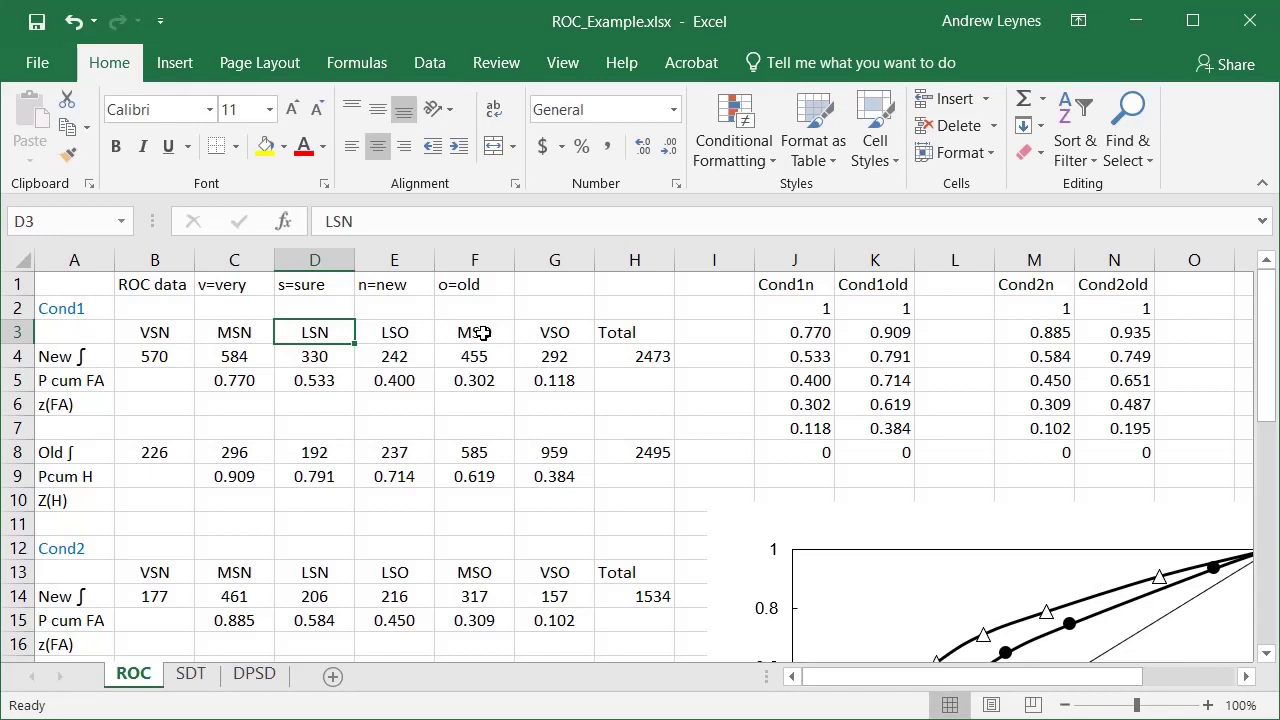
{"action": "key", "text": "Left"}
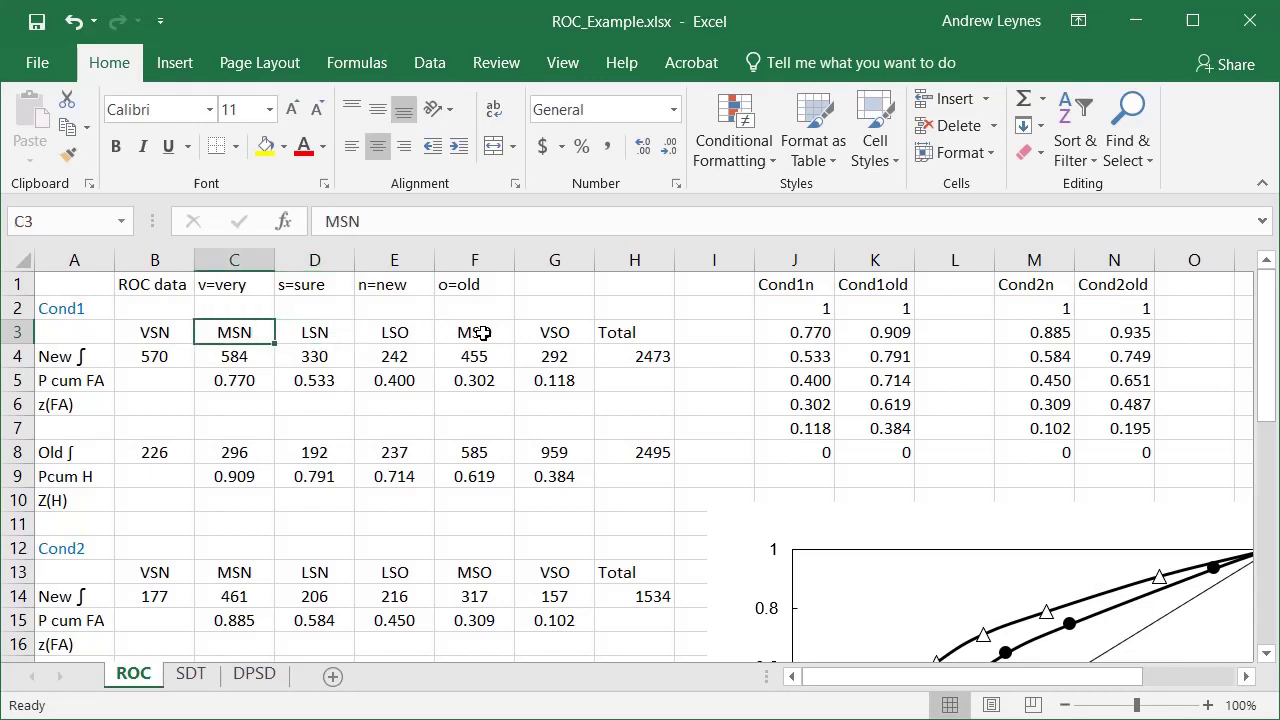
{"action": "key", "text": "Left"}
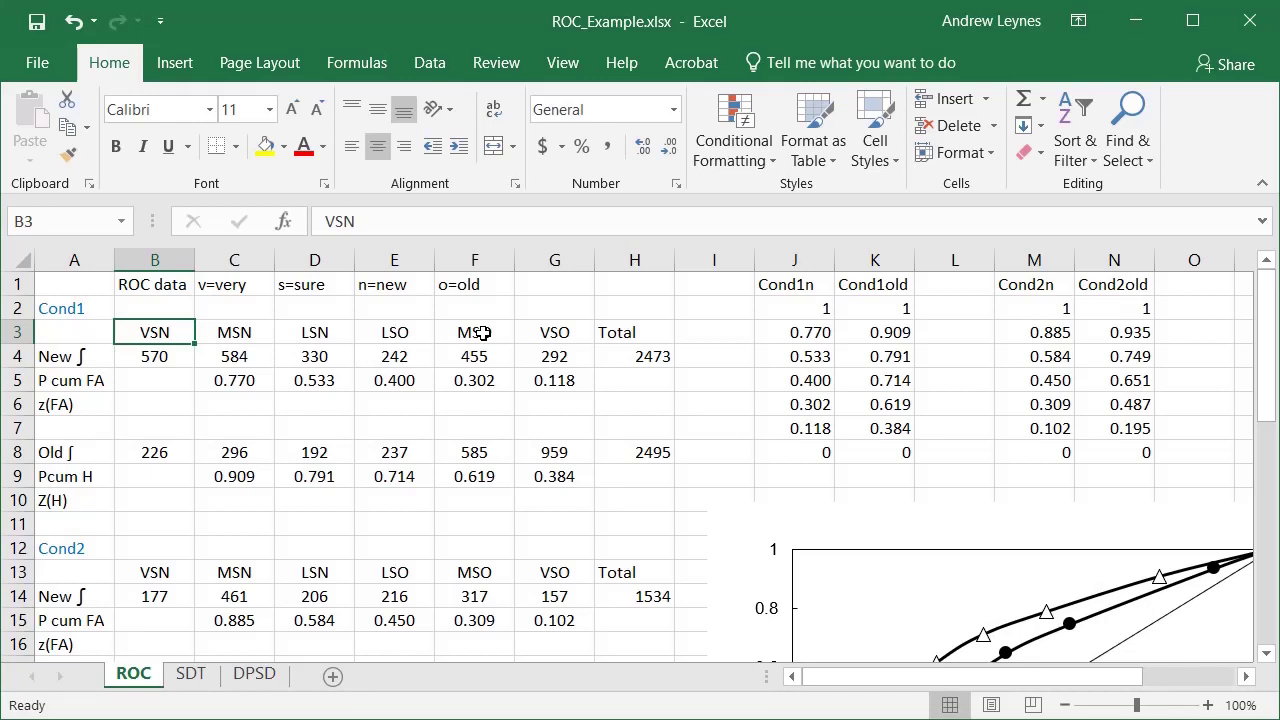
{"action": "left_click", "coordinate": [566, 332]}
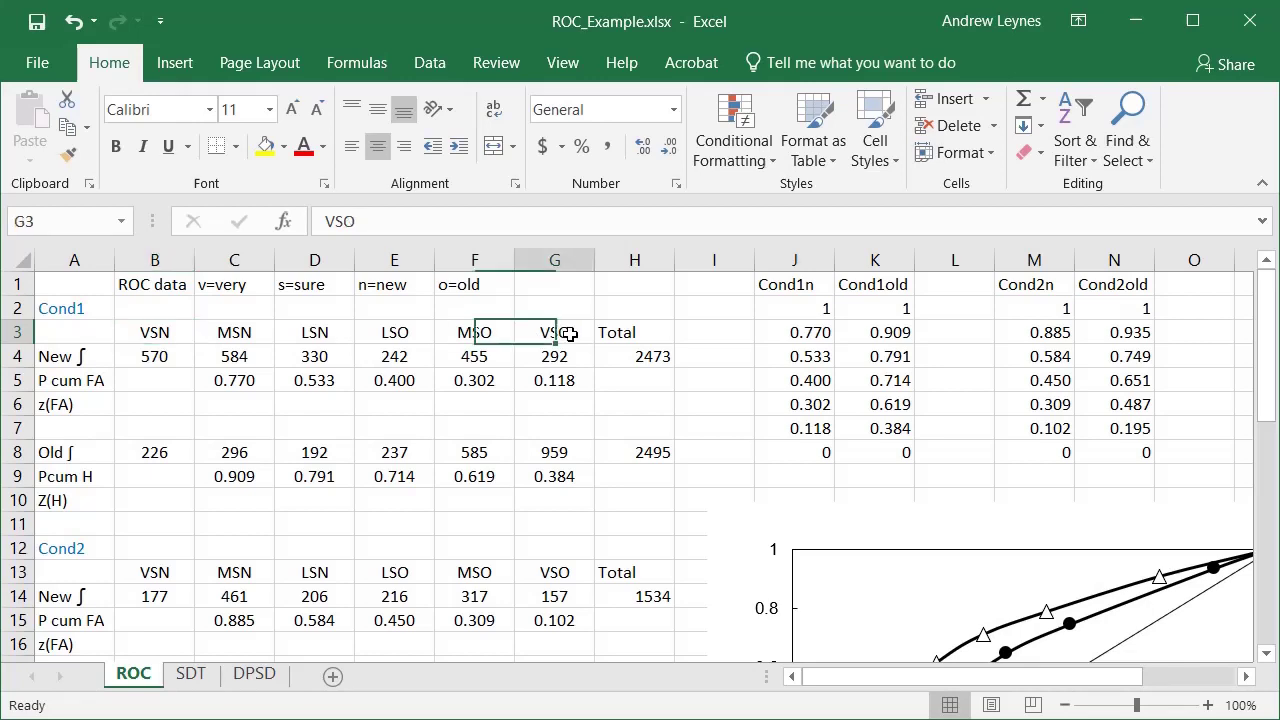
{"action": "left_click", "coordinate": [165, 330]}
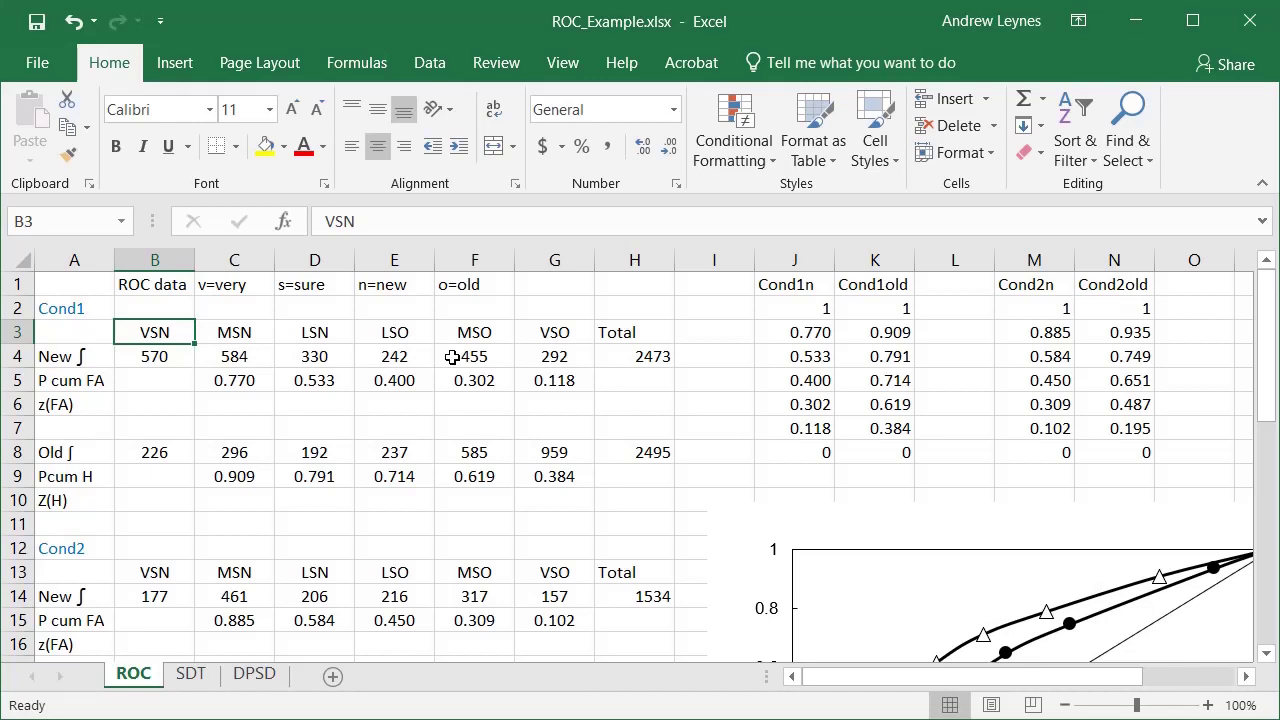
Review the Cond1 New counts in B4:G4 and locate the Old counts and the Cond2 data
{"action": "left_click", "coordinate": [151, 357]}
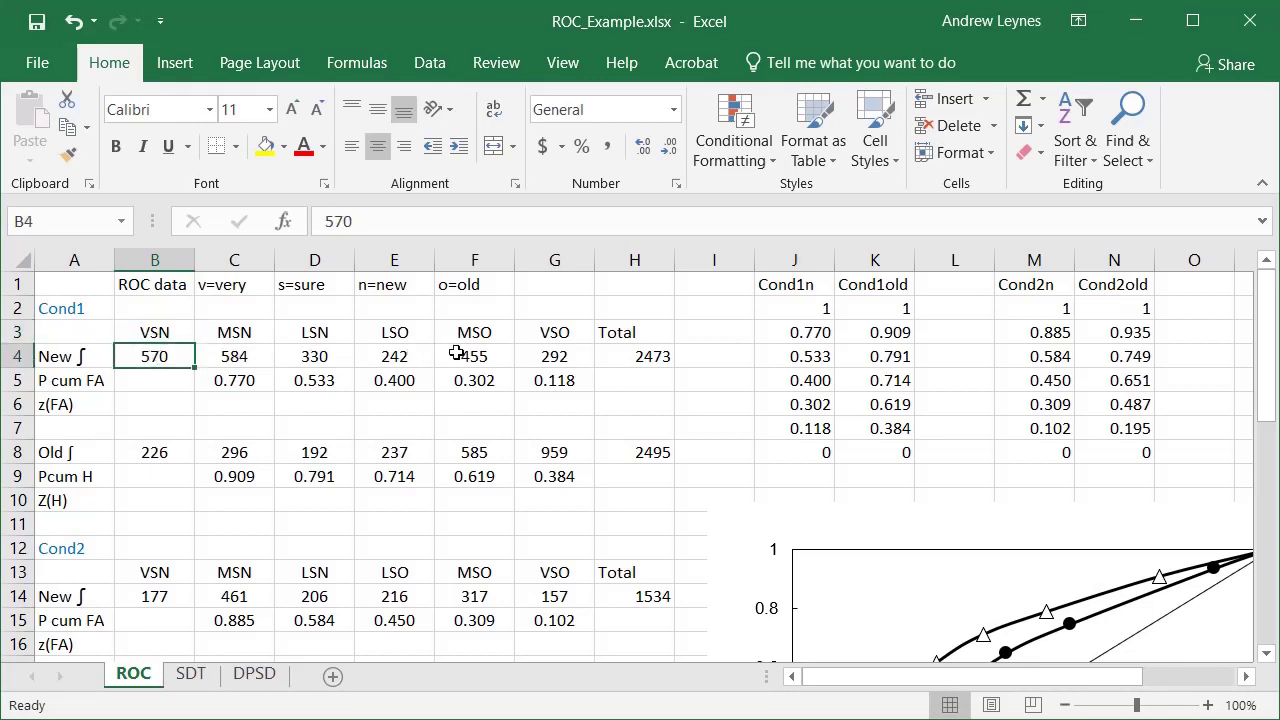
{"action": "left_click_drag", "start_coordinate": [164, 356], "coordinate": [575, 356]}
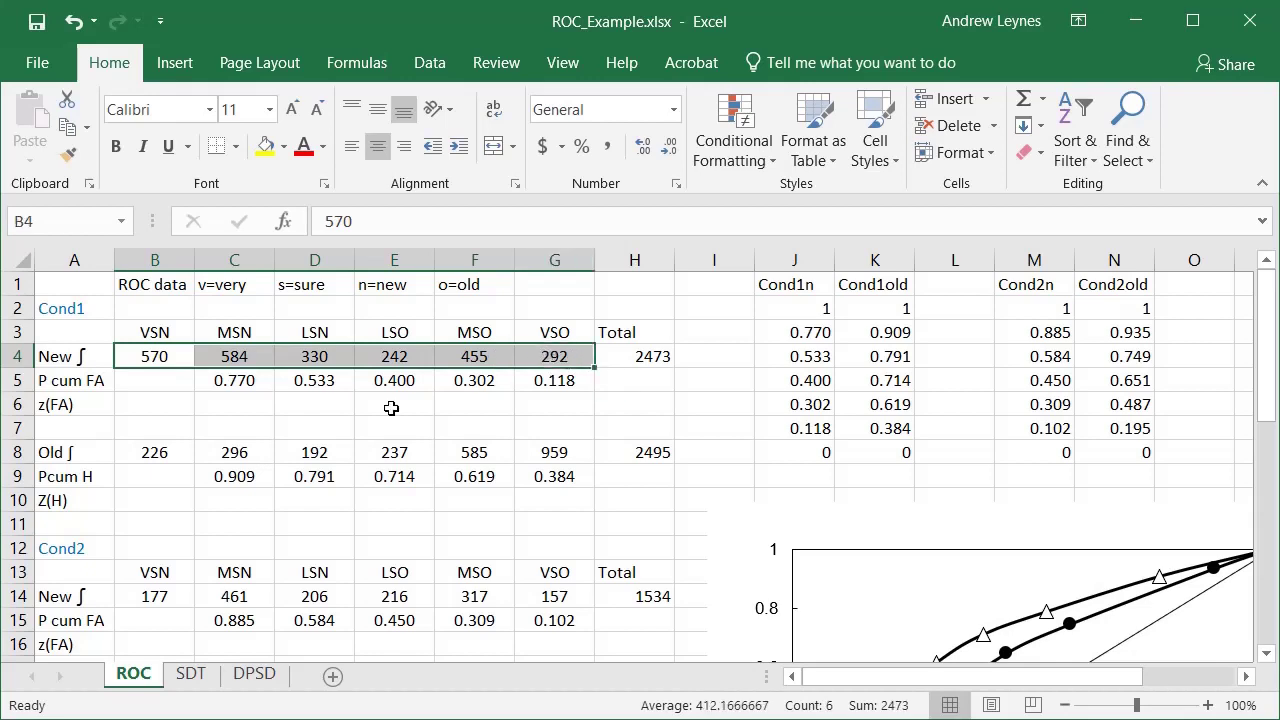
{"action": "left_click", "coordinate": [143, 454]}
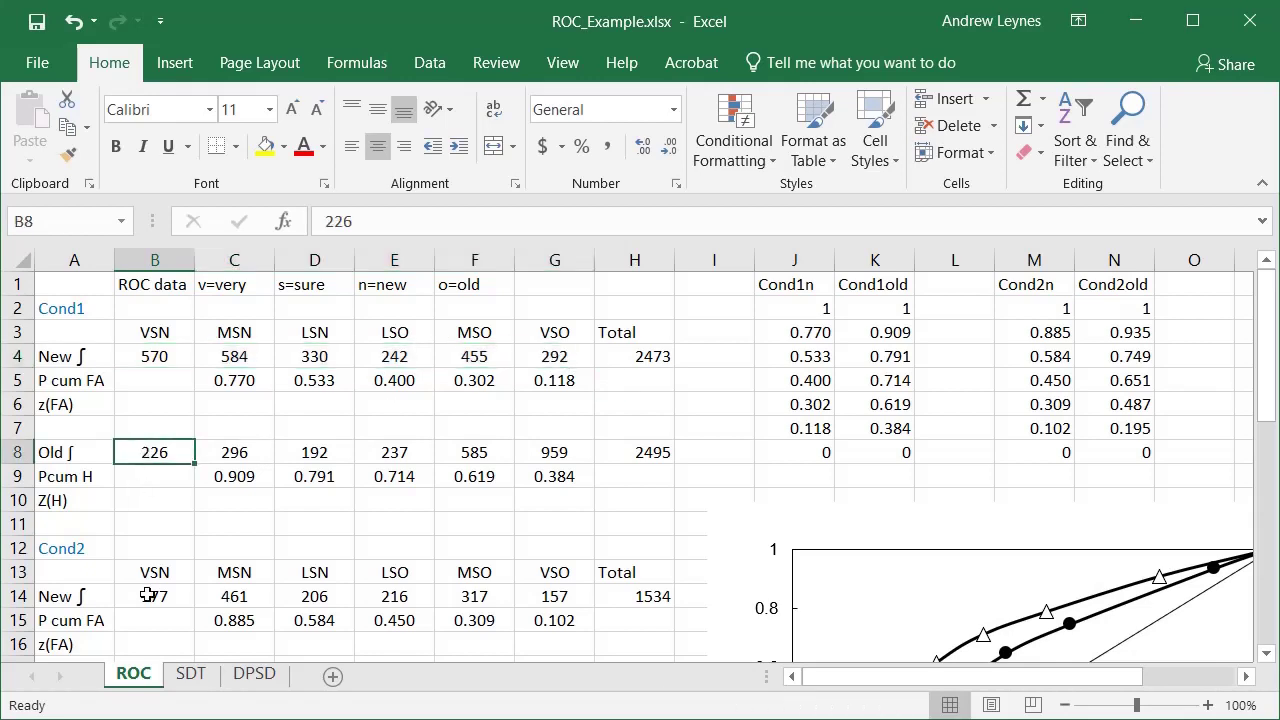
{"action": "scroll", "coordinate": [147, 596], "scroll_direction": "down", "scroll_amount": 2}
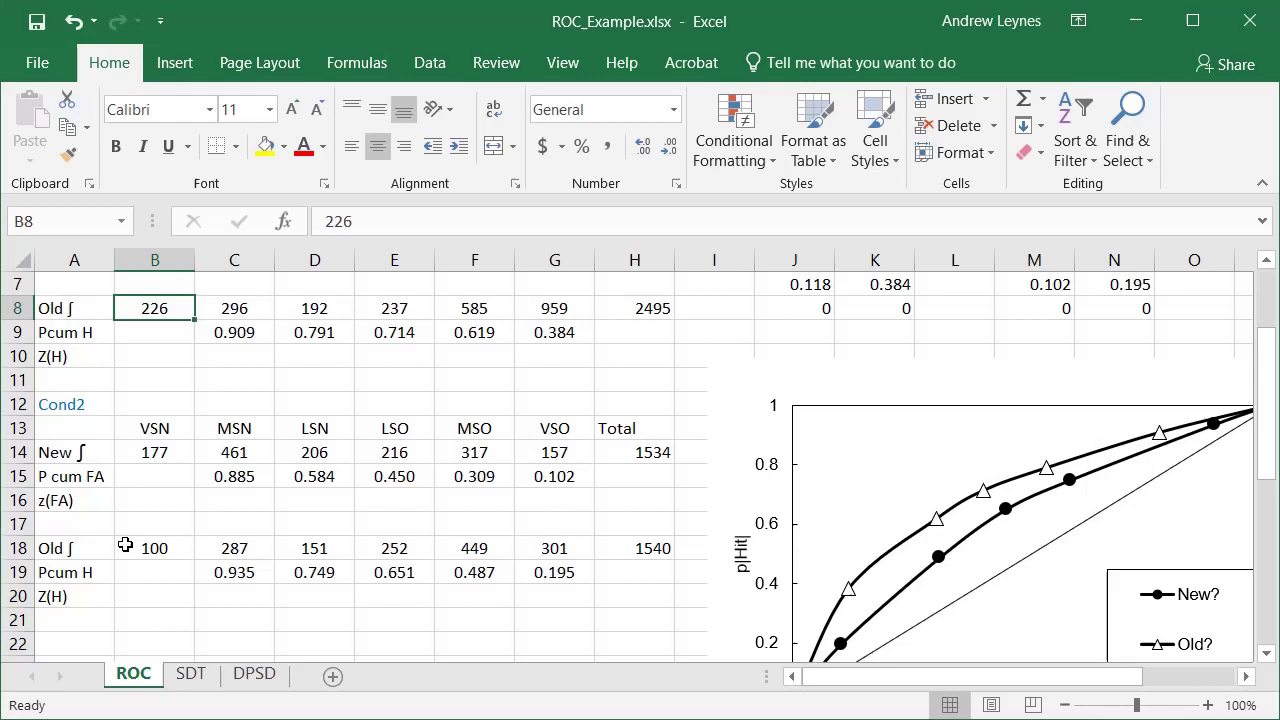
{"action": "scroll", "coordinate": [131, 553], "scroll_direction": "up", "scroll_amount": 2}
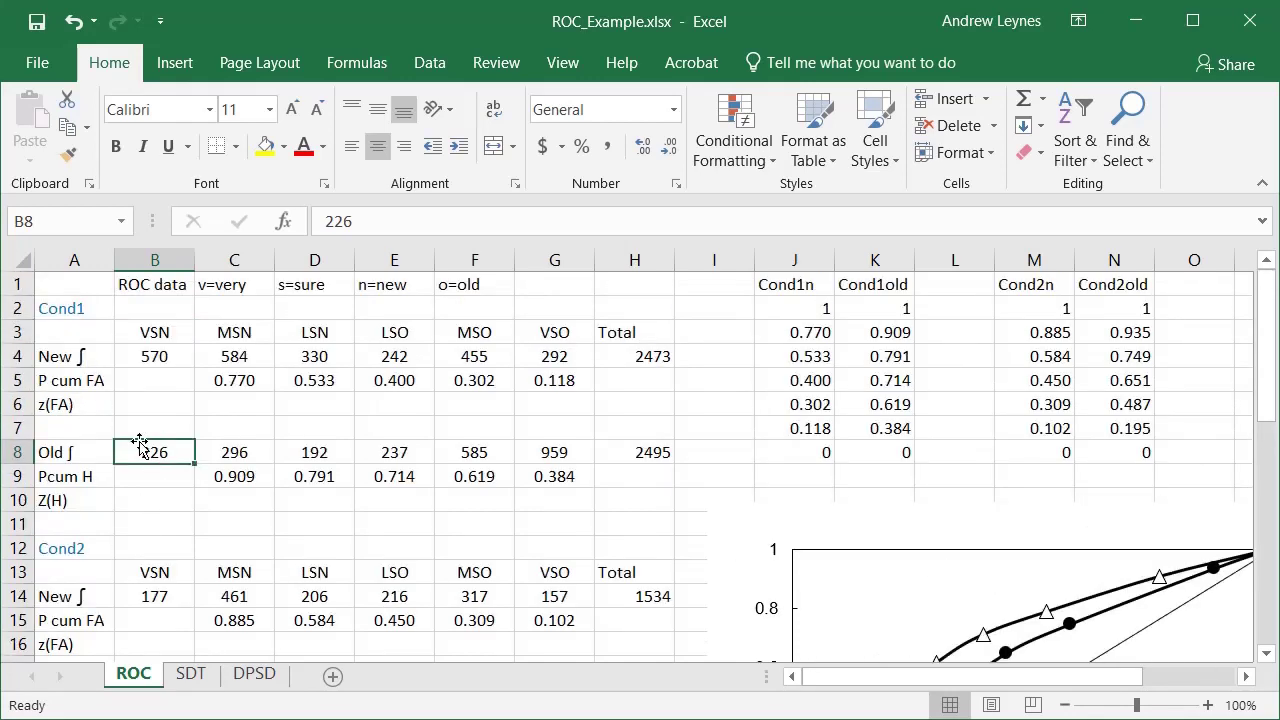
Inspect the Cond1 Old item counts in row 8 across all confidence ratings, from VSO back to VSN
{"action": "left_click", "coordinate": [54, 452]}
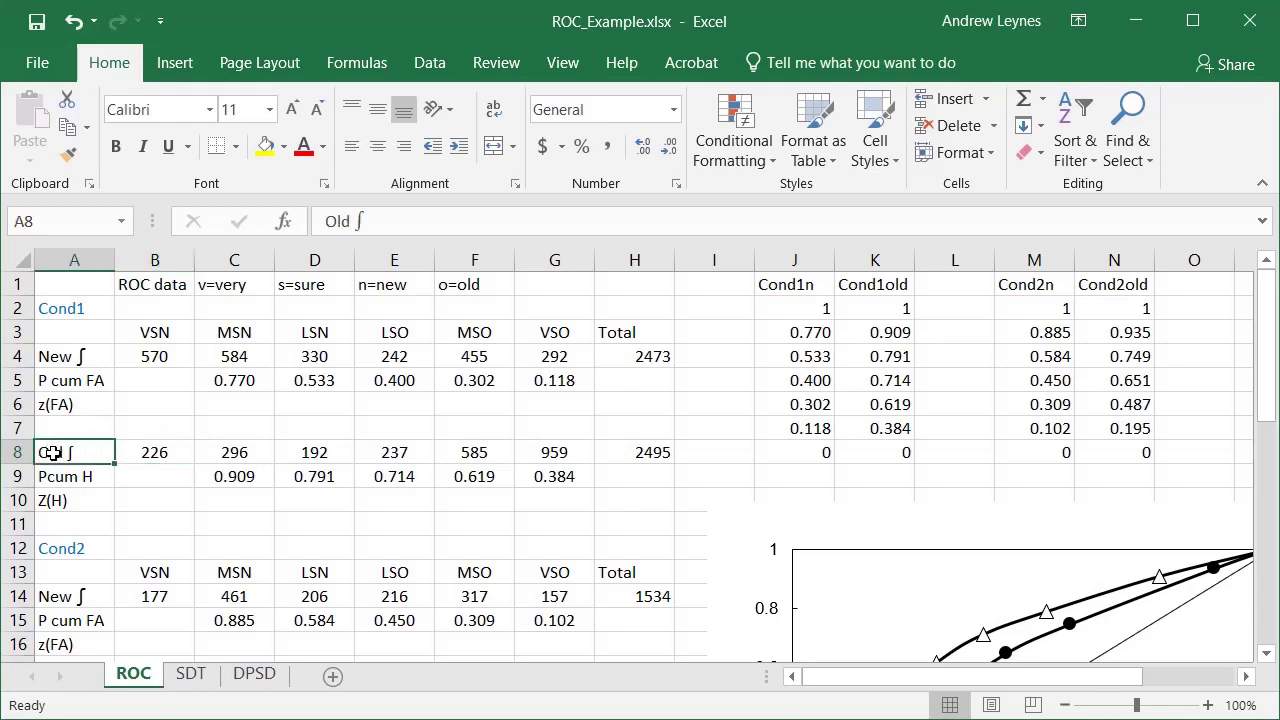
{"action": "key", "text": "Right"}
{"action": "key", "text": "Right"}
{"action": "key", "text": "Right"}
{"action": "key", "text": "Right"}
{"action": "key", "text": "Right"}
{"action": "key", "text": "Right"}
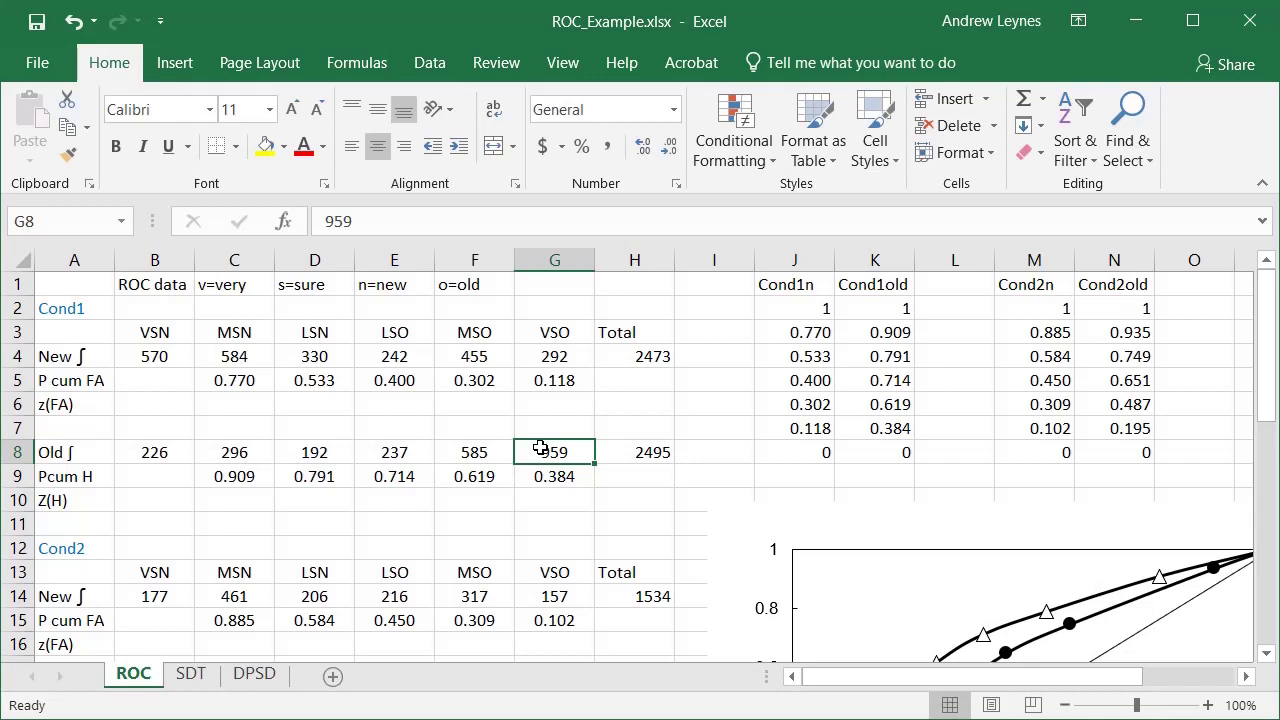
{"action": "left_click", "coordinate": [478, 452]}
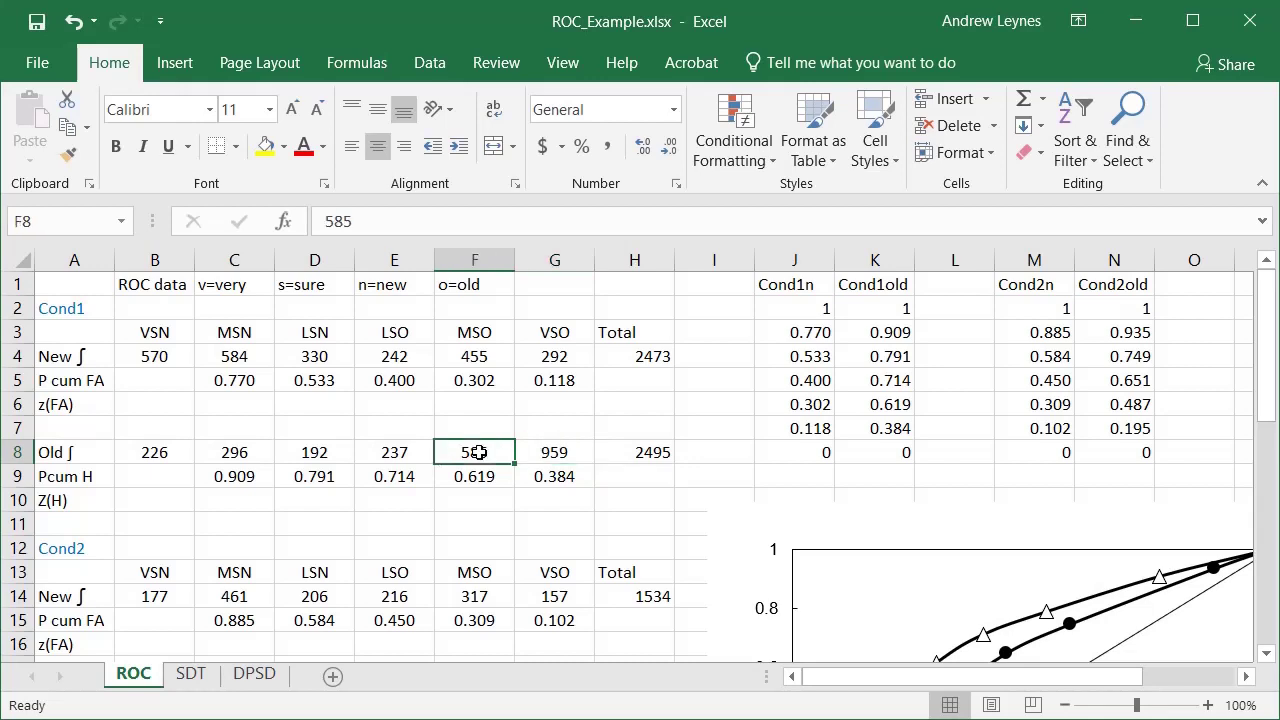
{"action": "left_click", "coordinate": [397, 453]}
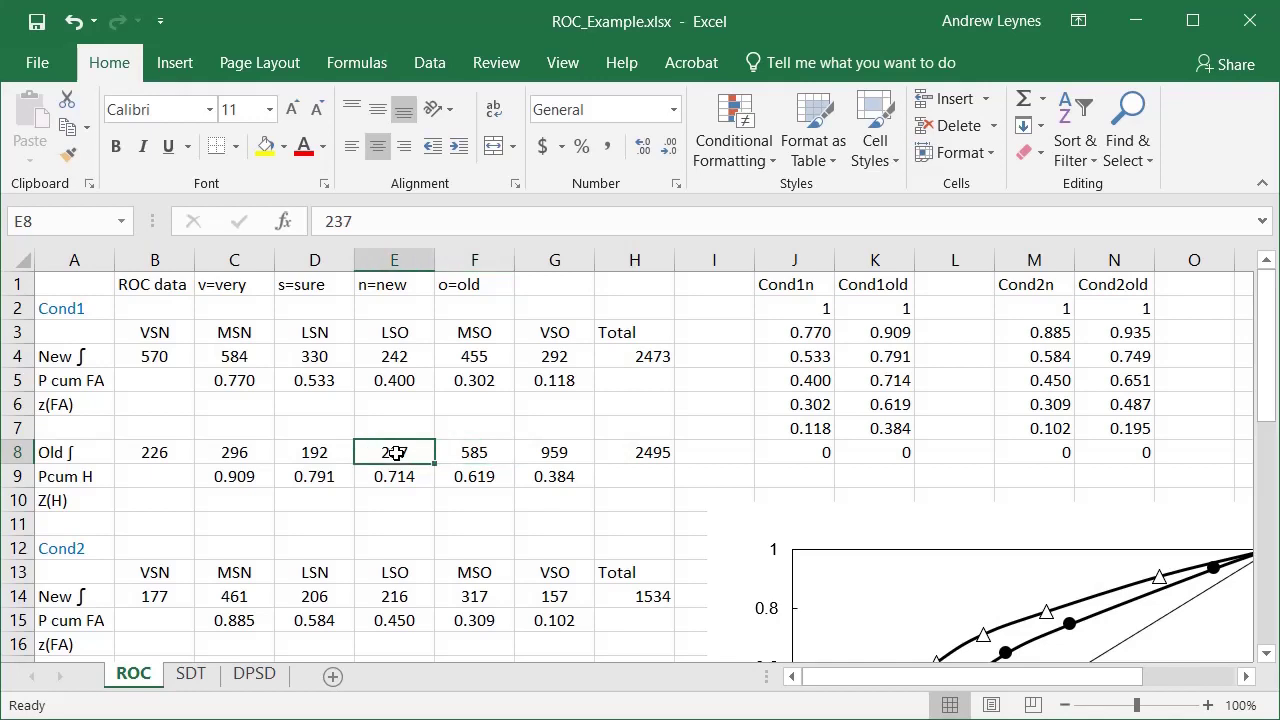
{"action": "left_click", "coordinate": [313, 454]}
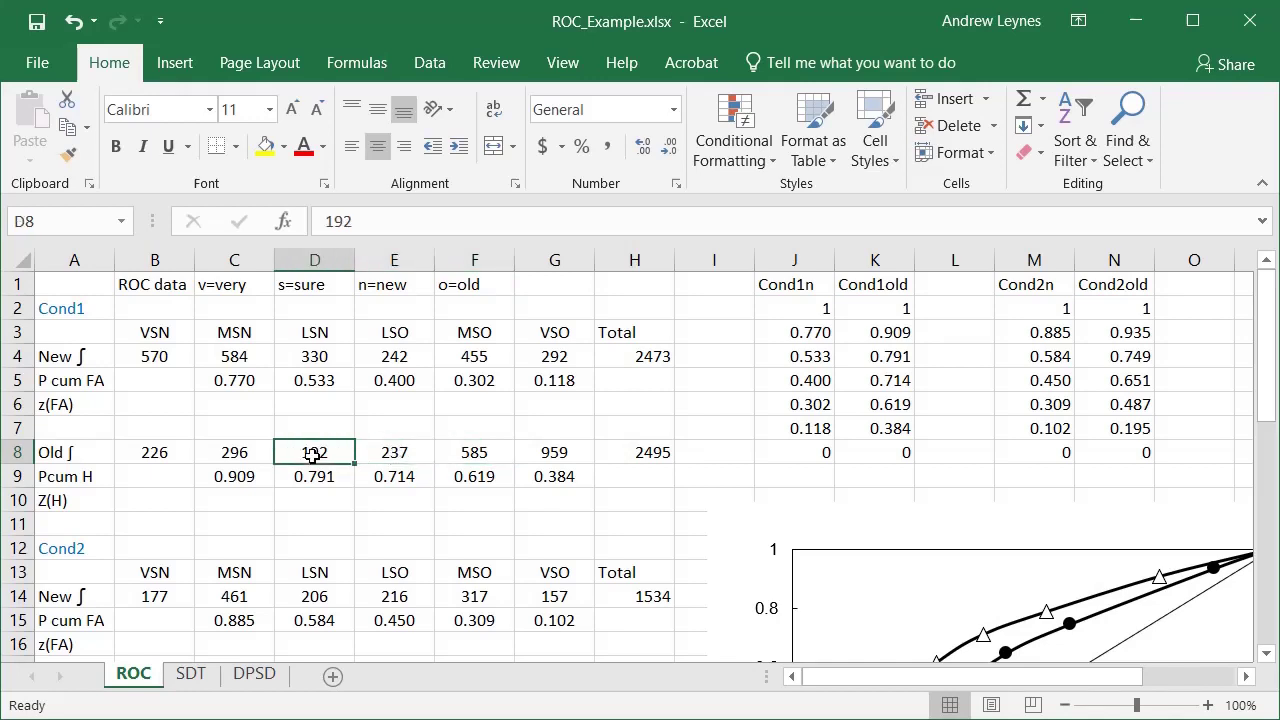
{"action": "left_click", "coordinate": [243, 453]}
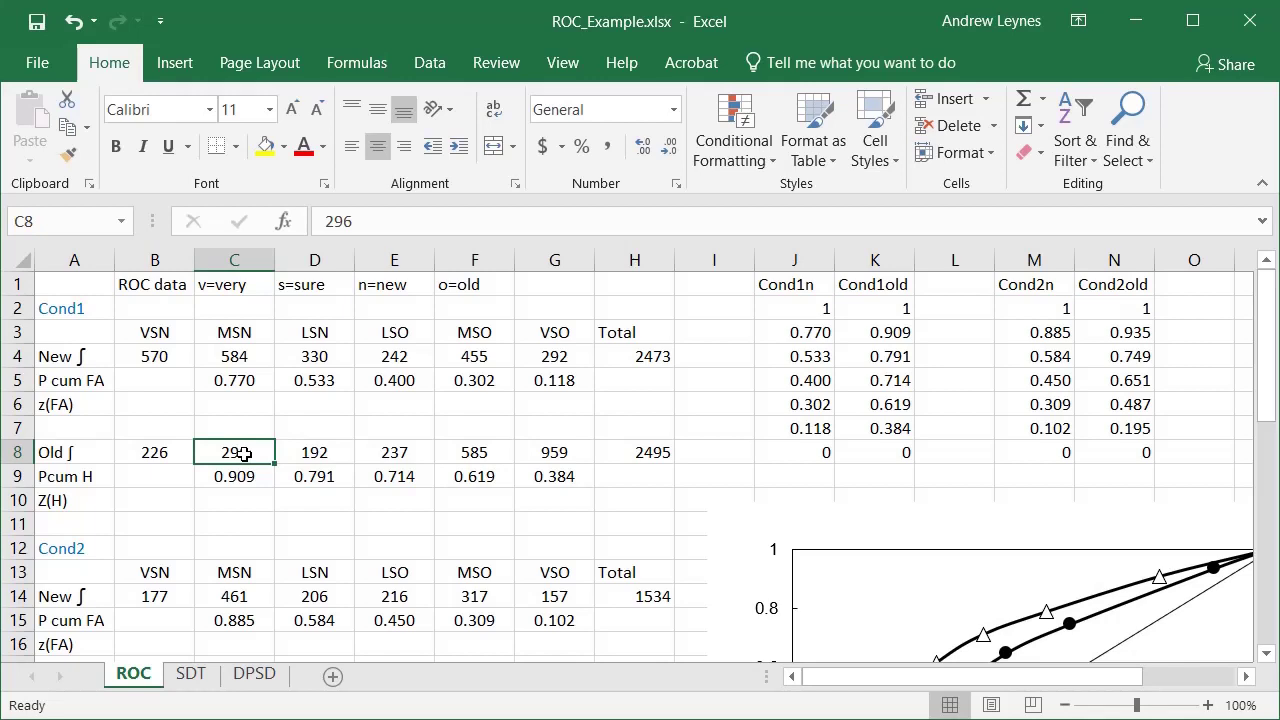
{"action": "left_click", "coordinate": [150, 453]}
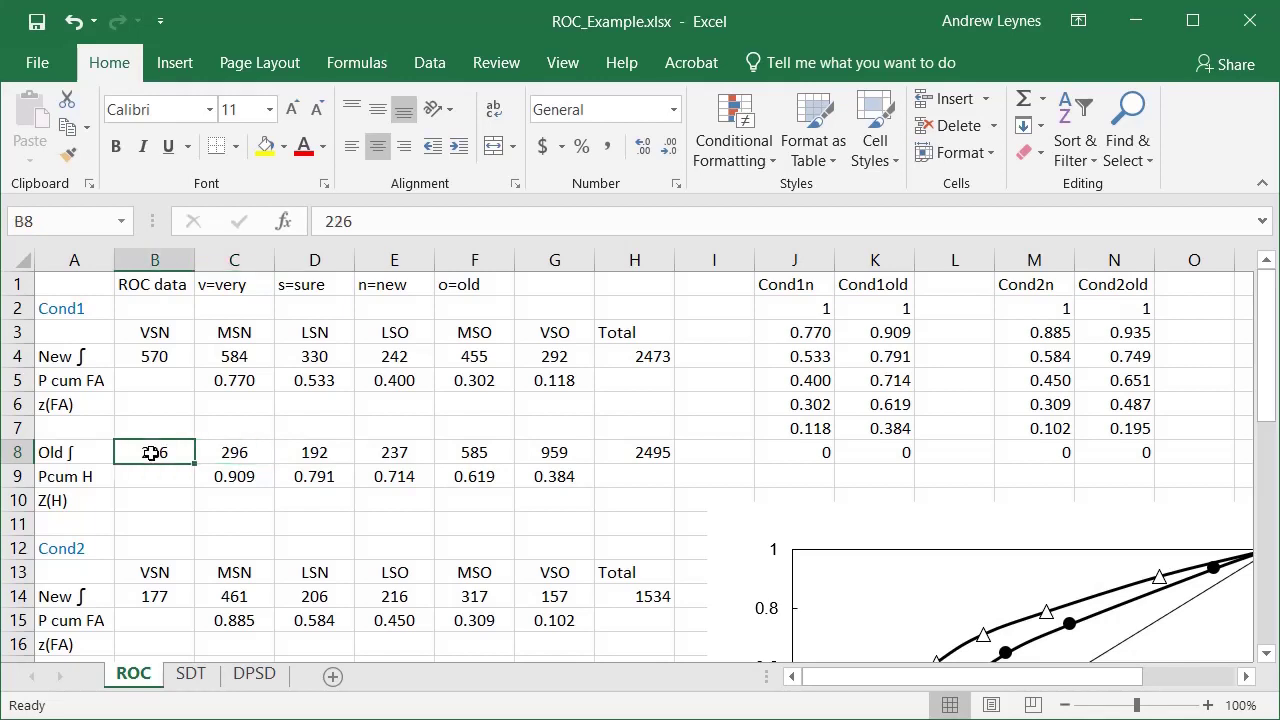
Compare where the New and Old count rows start in the Cond2 block, cells B14 and B18
{"action": "scroll", "coordinate": [178, 372], "scroll_direction": "down", "scroll_amount": 1}
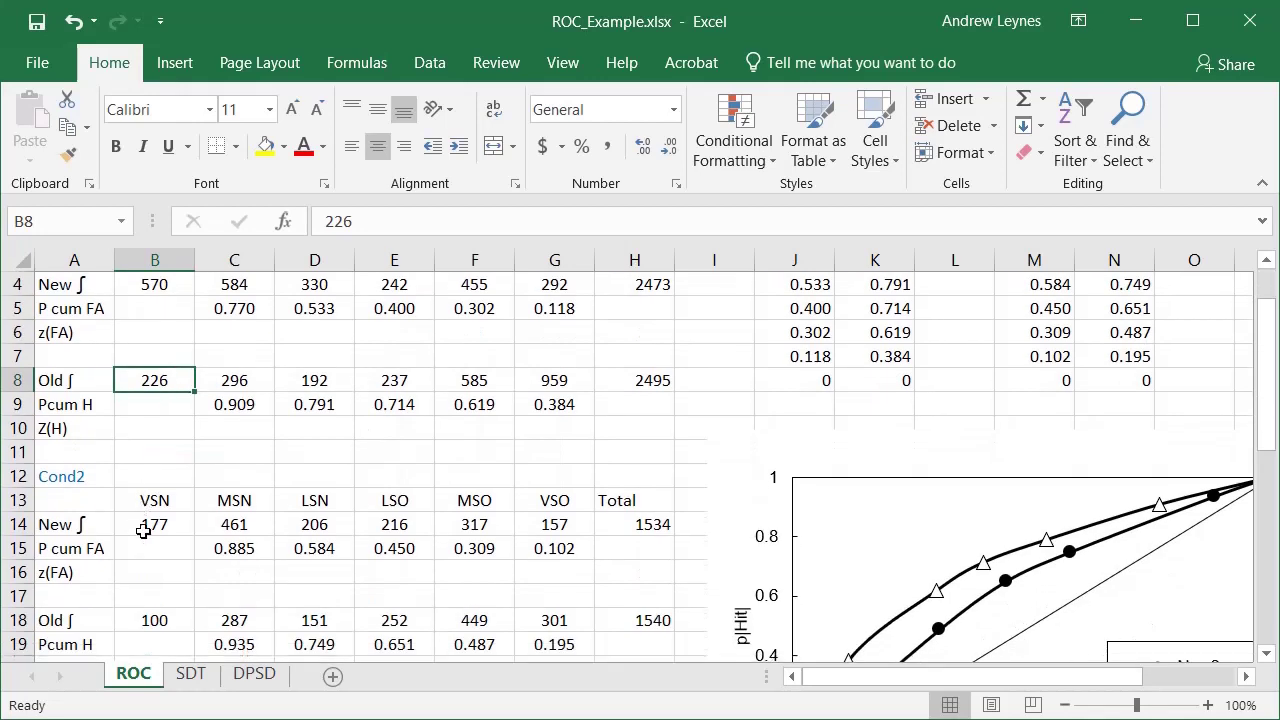
{"action": "left_click", "coordinate": [143, 531]}
{"action": "left_click", "coordinate": [143, 625]}
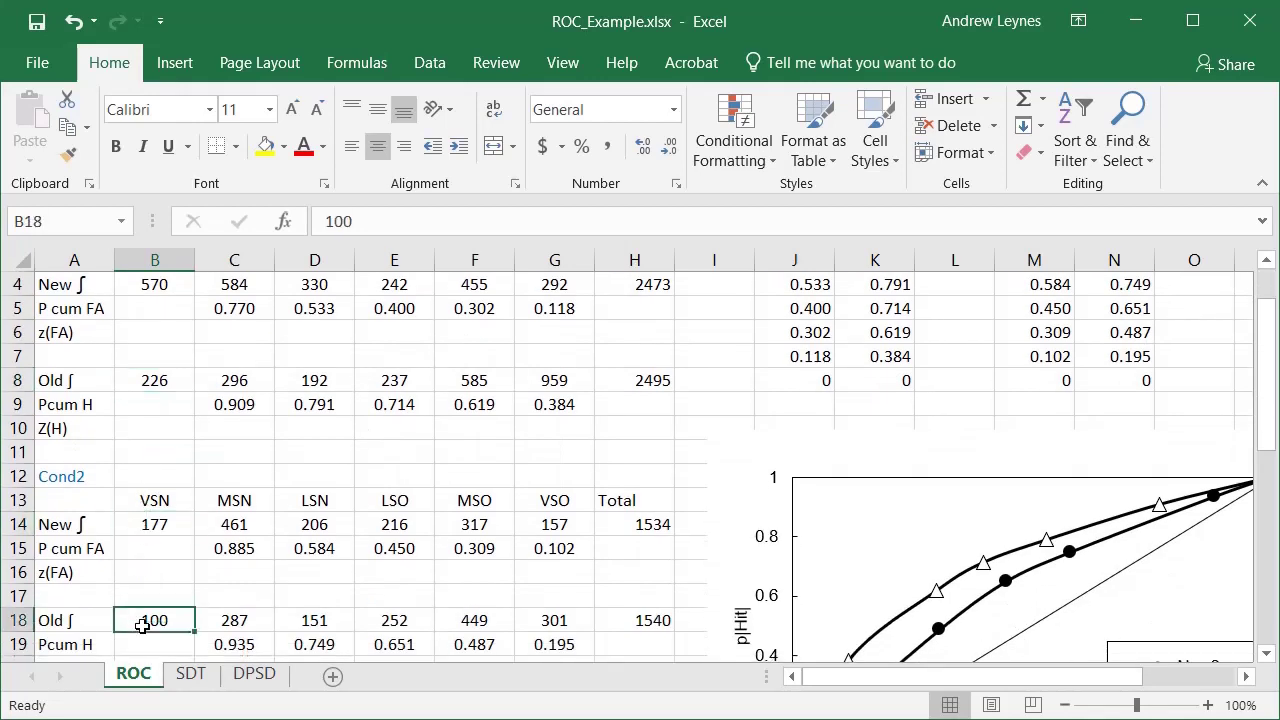
{"action": "left_click", "coordinate": [142, 524]}
{"action": "left_click", "coordinate": [158, 620]}
{"action": "scroll", "coordinate": [158, 620], "scroll_direction": "up", "scroll_amount": 1}
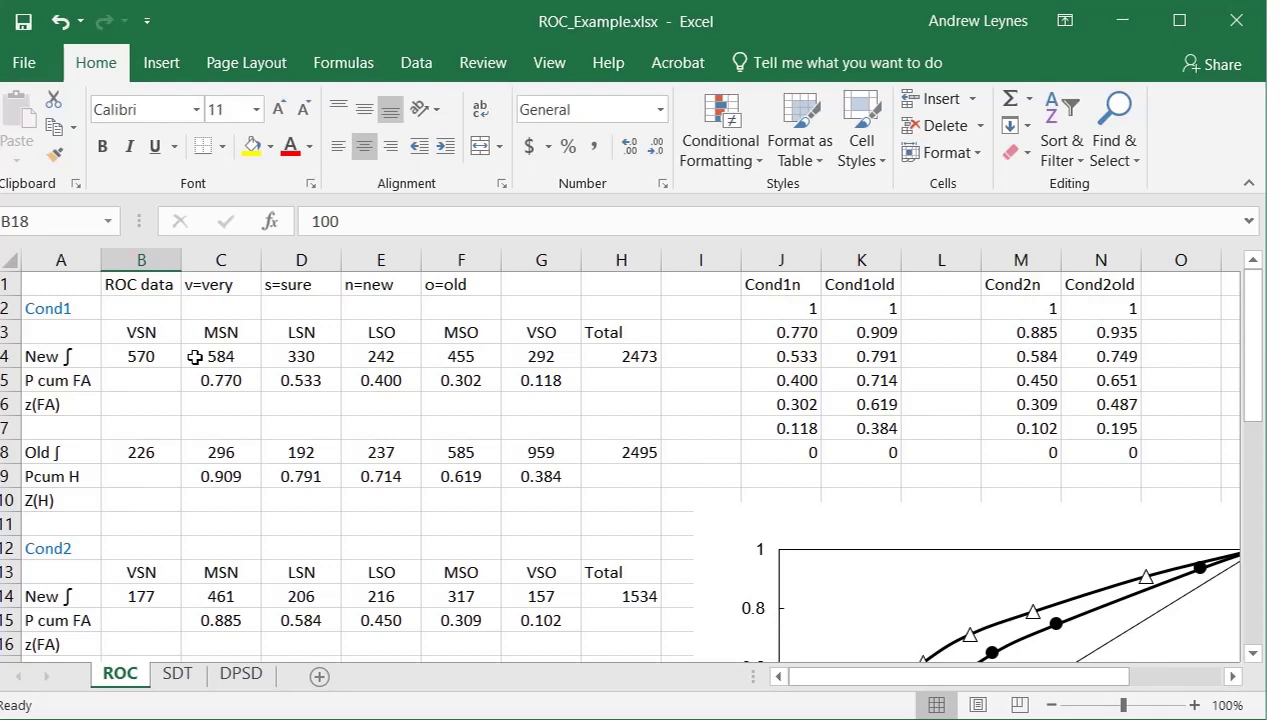
Locate the Cond1 rows for New counts, cumulative false alarms (P cum FA) and cumulative hits (Pcum H)
{"action": "left_click", "coordinate": [47, 356]}
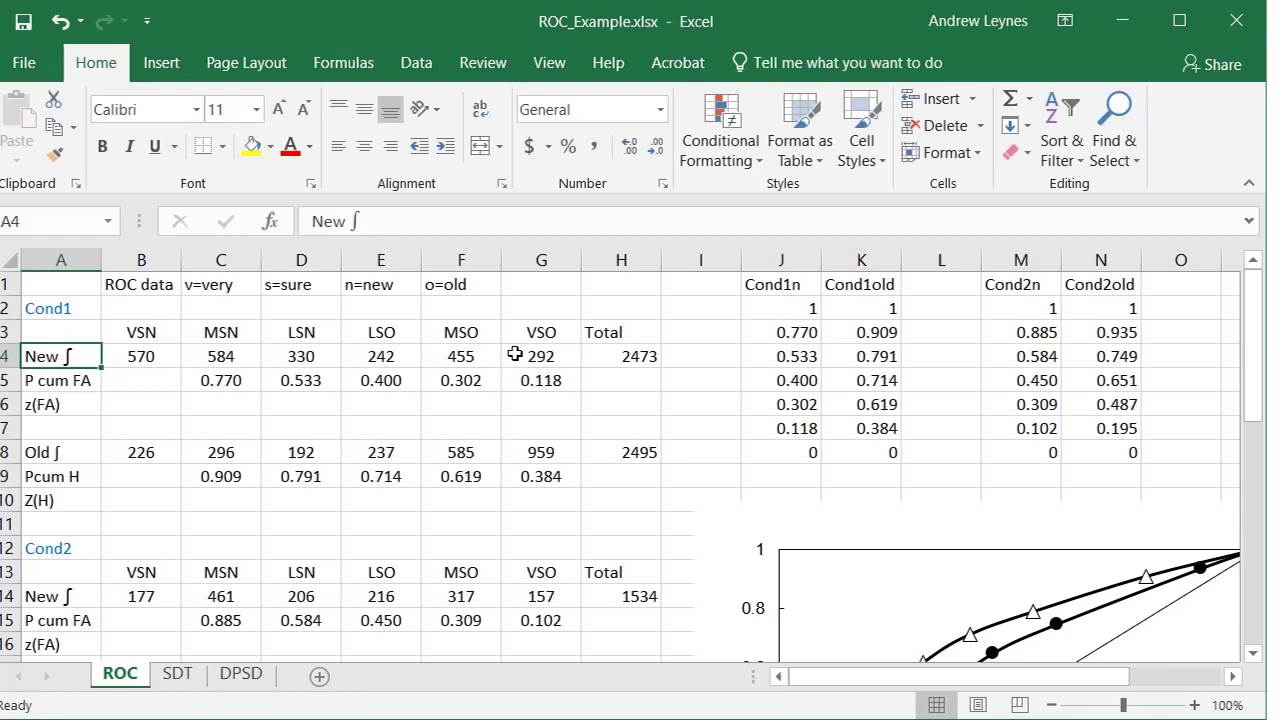
{"action": "left_click", "coordinate": [59, 389]}
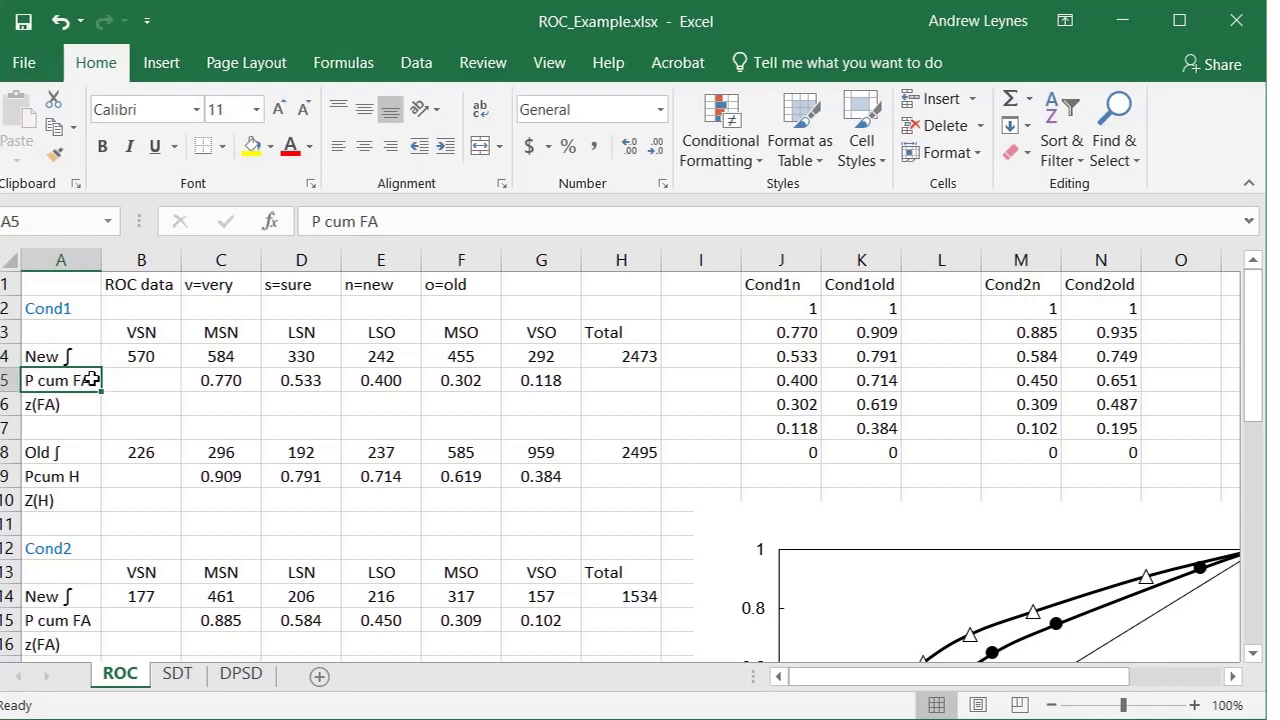
{"action": "left_click", "coordinate": [64, 479]}
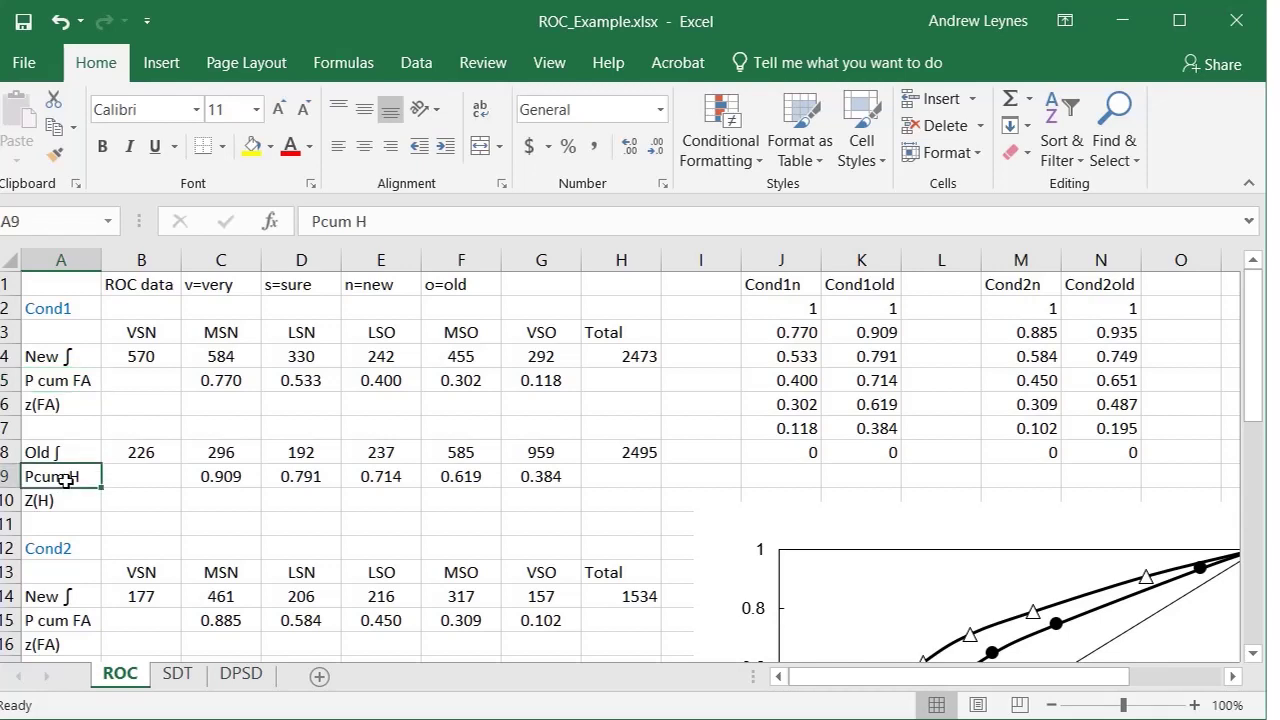
Examine how the Cond1 VSO false-alarm proportion in G5 is calculated from the VSO New count and the New total
{"action": "left_click", "coordinate": [549, 378]}
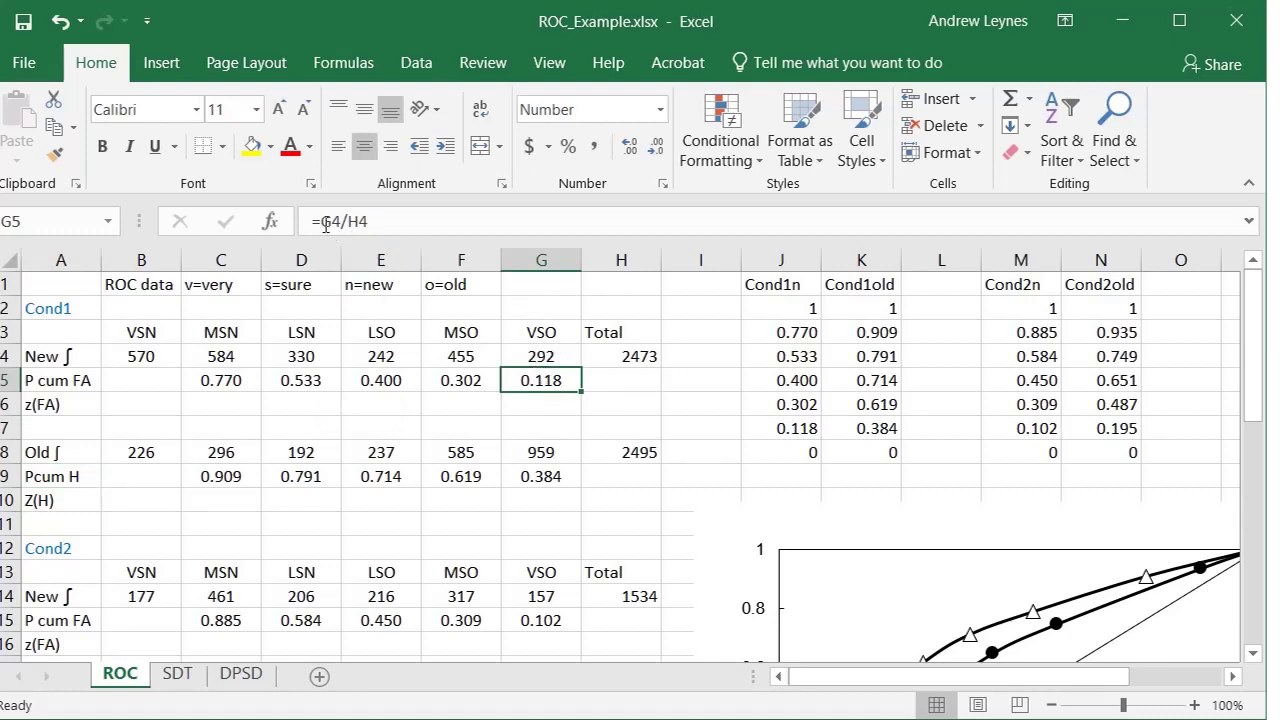
{"action": "left_click", "coordinate": [538, 358]}
{"action": "left_click", "coordinate": [643, 360]}
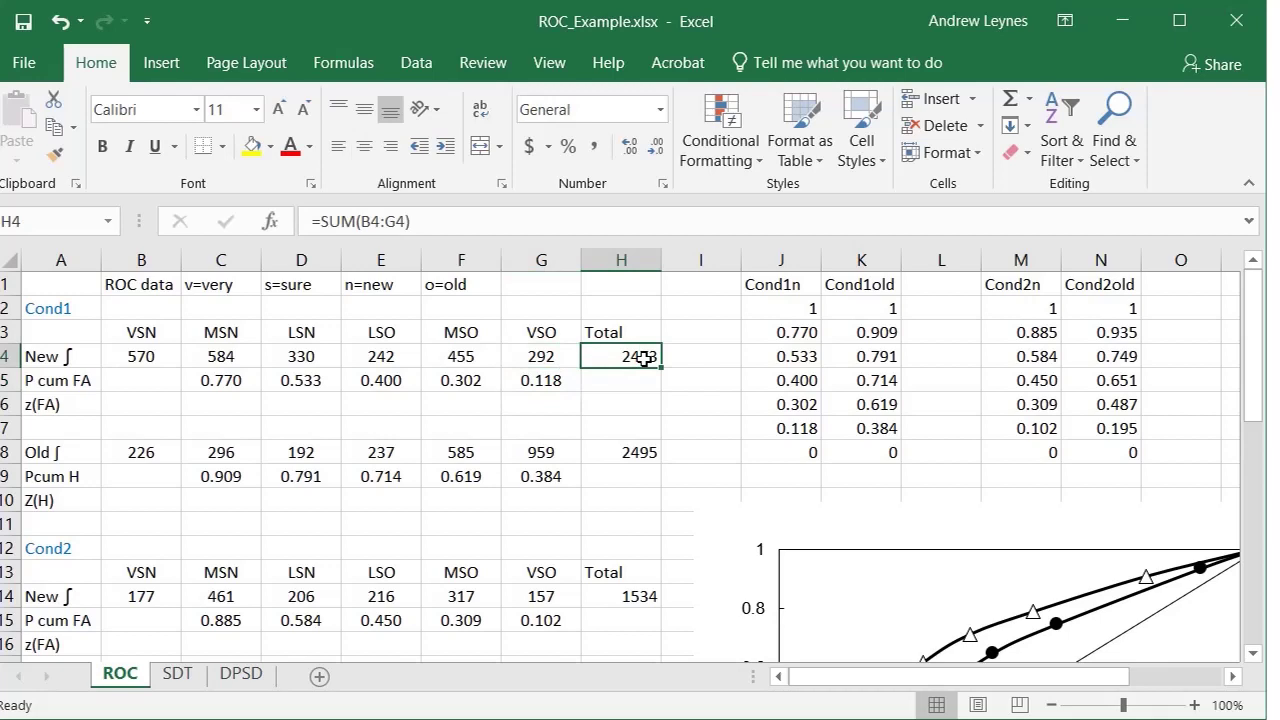
{"action": "left_click", "coordinate": [542, 380]}
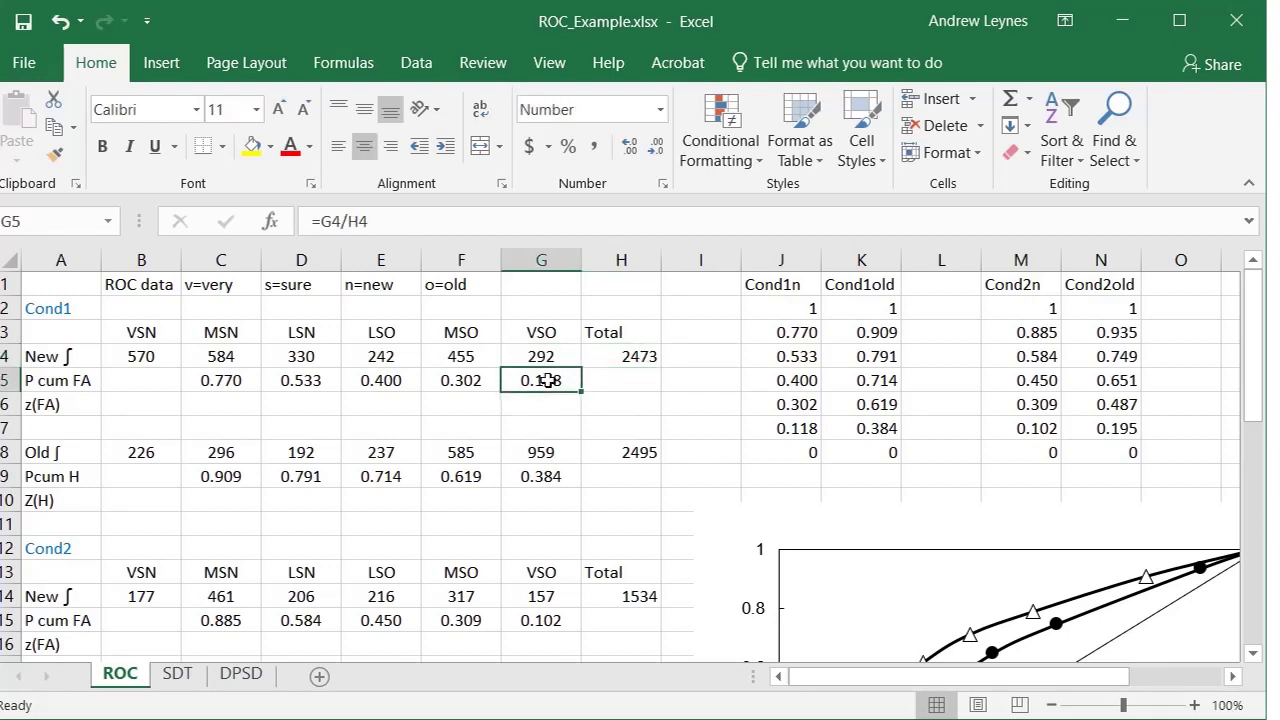
{"action": "left_click", "coordinate": [630, 359]}
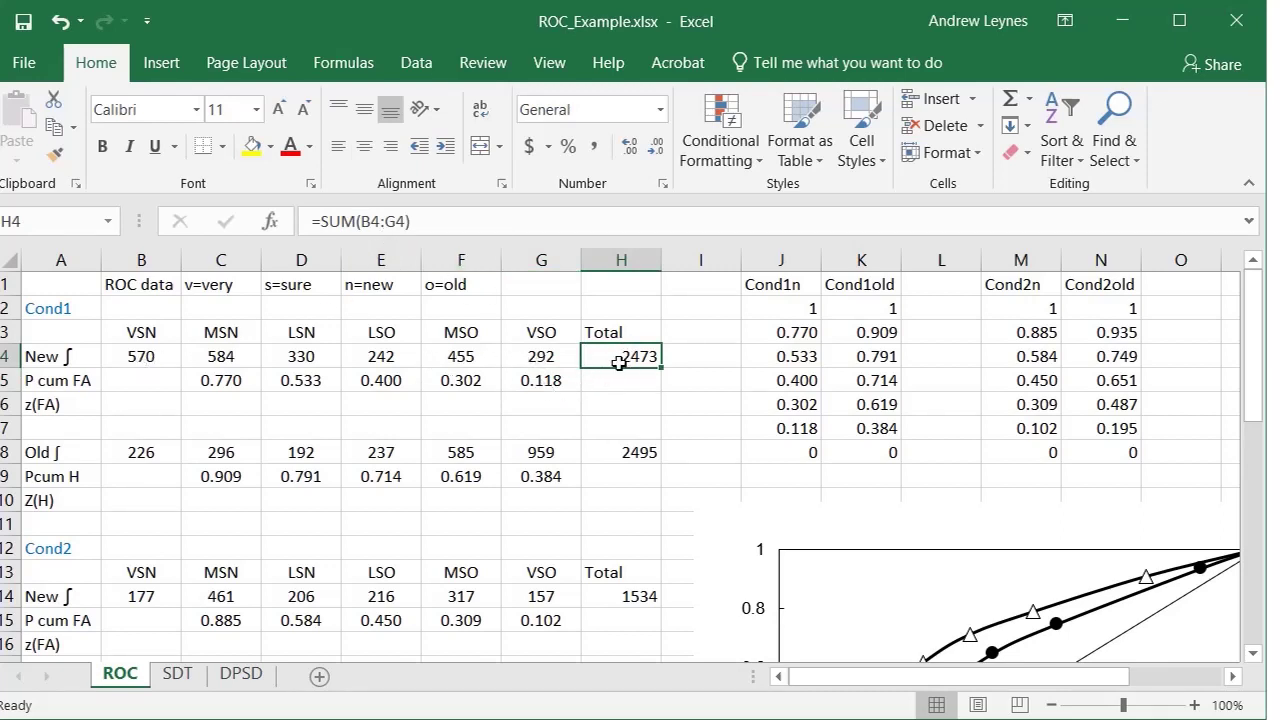
{"action": "left_click", "coordinate": [538, 358]}
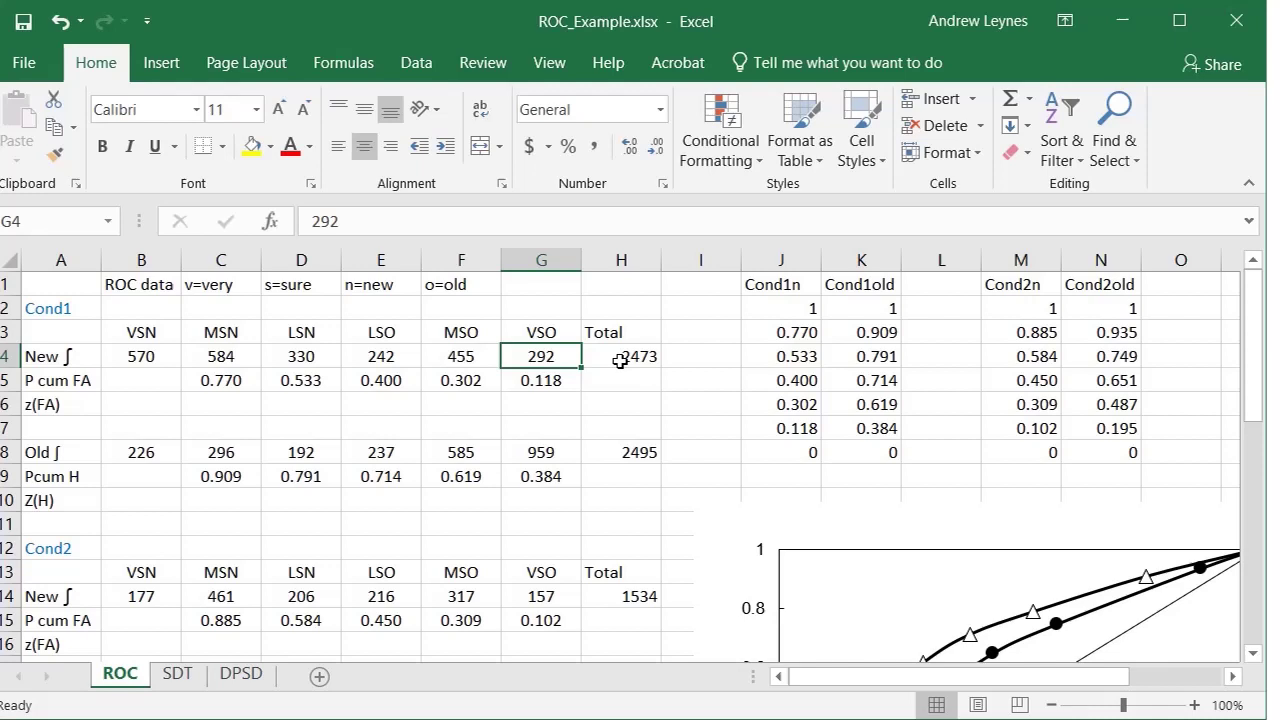
{"action": "left_click", "coordinate": [545, 380]}
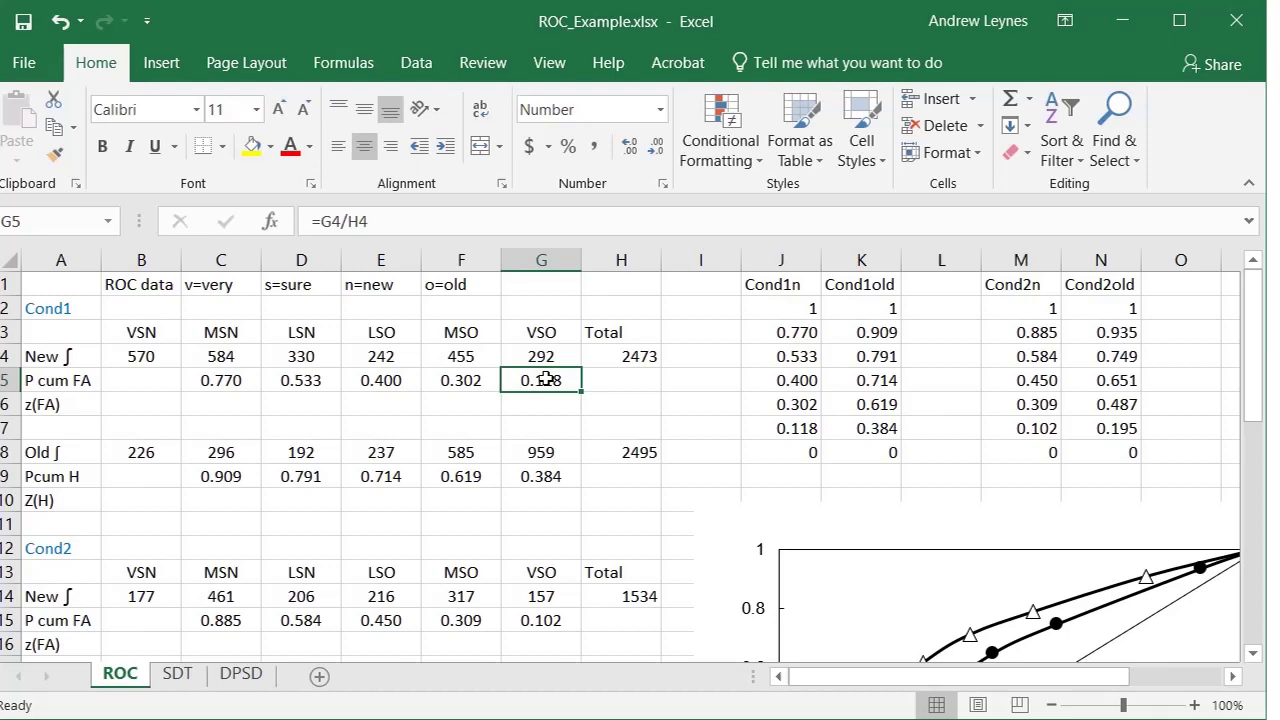
Inspect the remaining Cond1 P cum FA formulas from MSO in F5 back to MSN in C5
{"action": "left_click", "coordinate": [472, 380]}
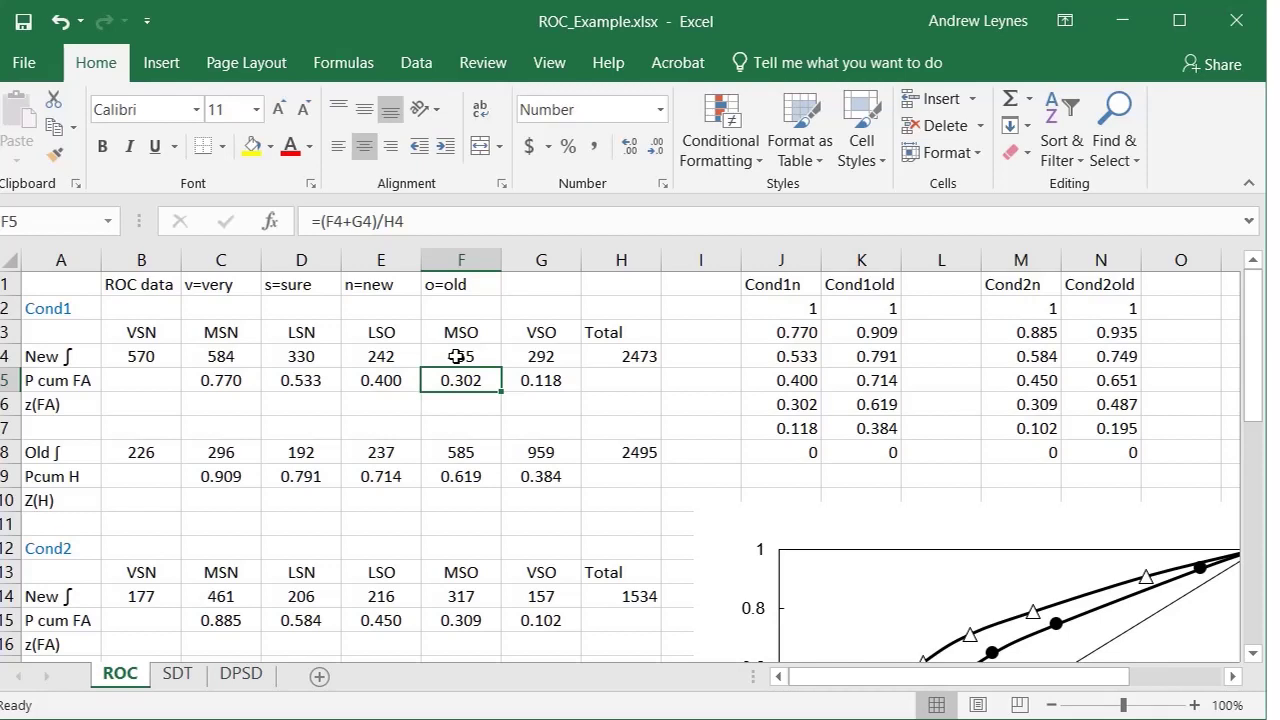
{"action": "left_click", "coordinate": [385, 383]}
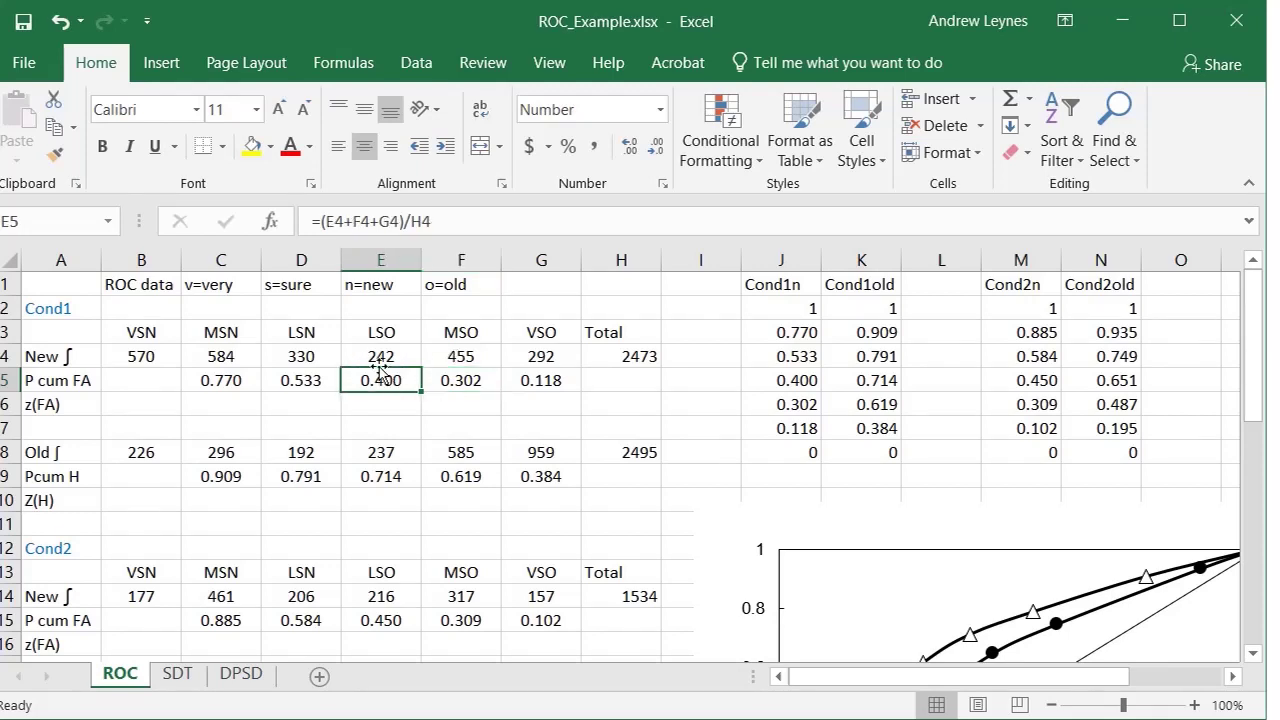
{"action": "left_click", "coordinate": [303, 381]}
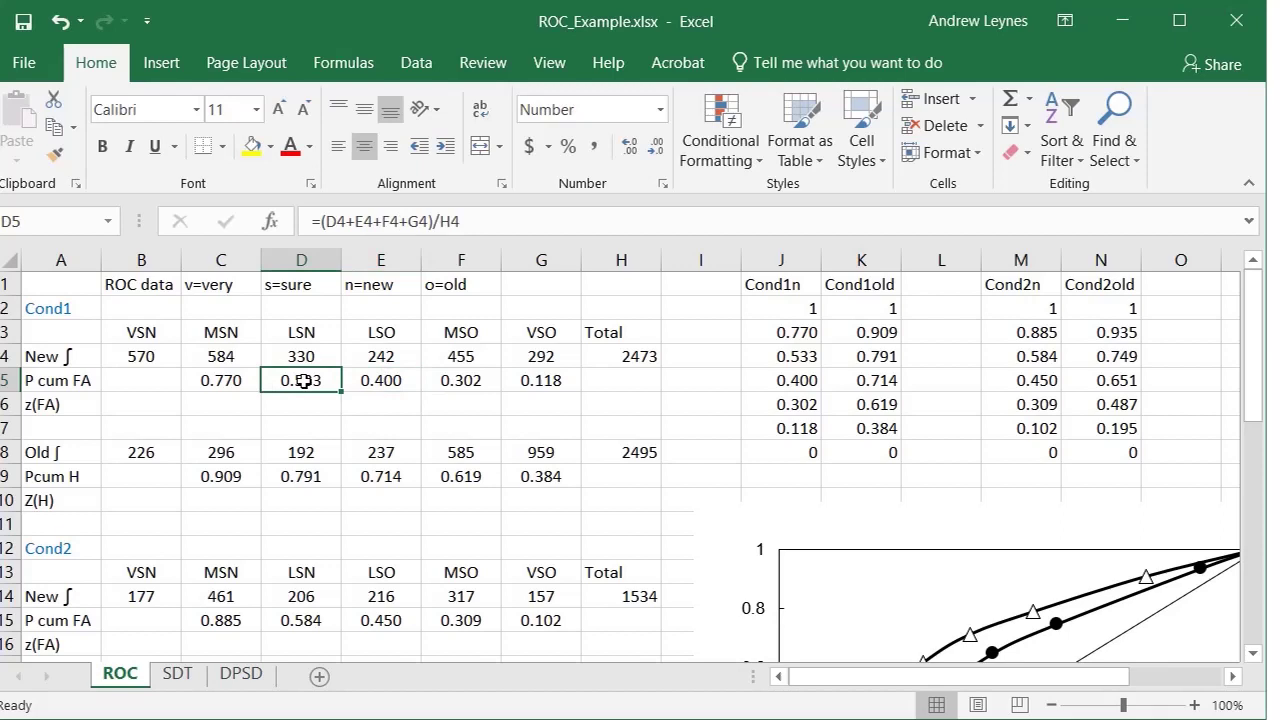
{"action": "left_click", "coordinate": [205, 363]}
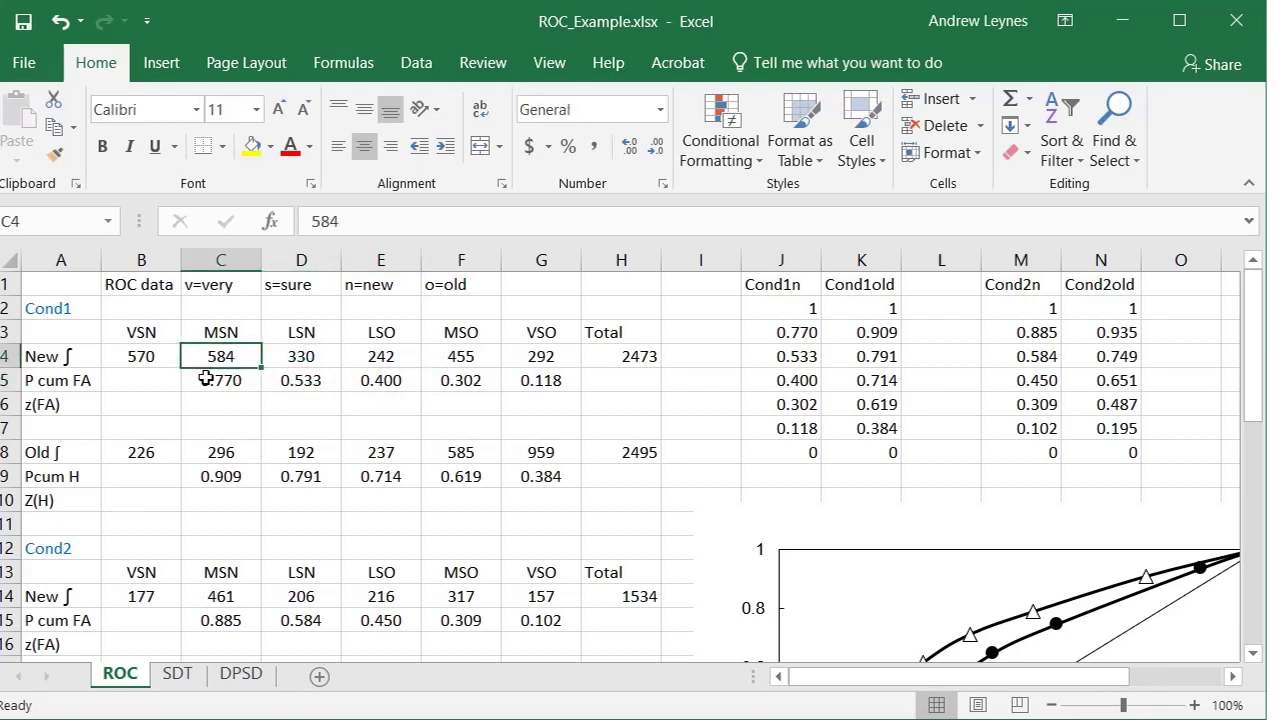
{"action": "left_click", "coordinate": [205, 378]}
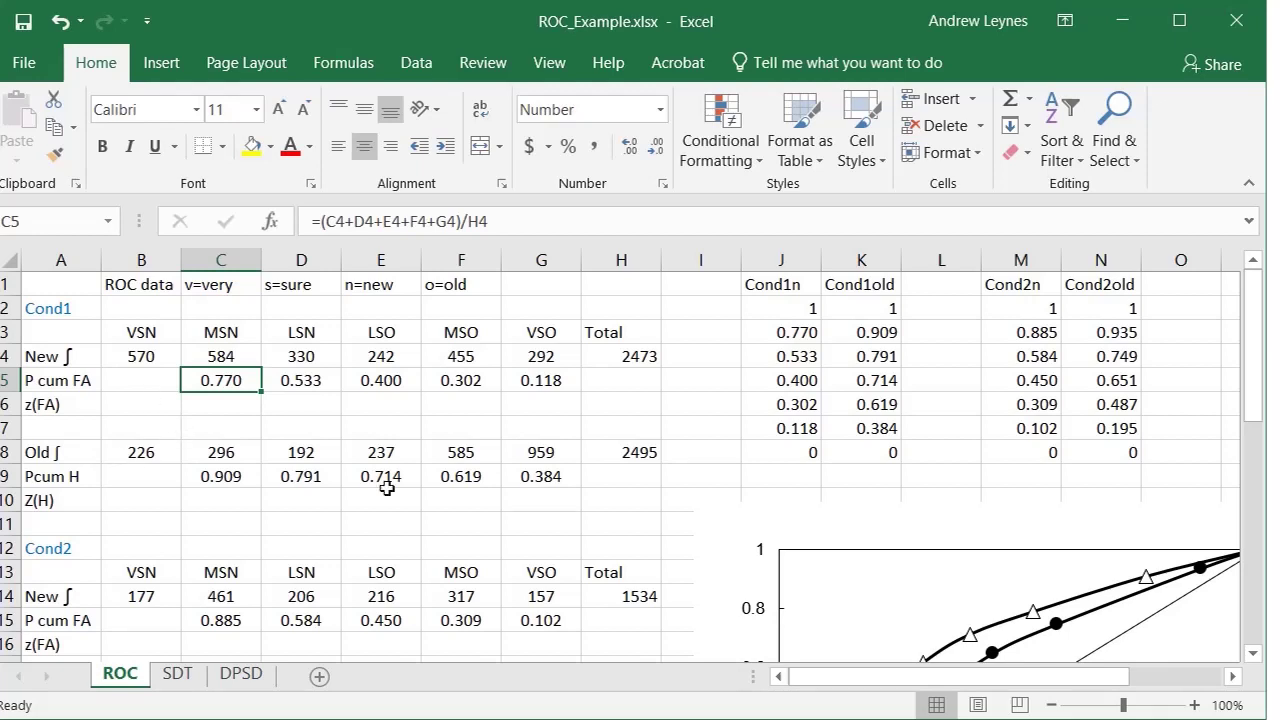
Trace the Cond1 Pcum H formulas in row 9 from VSO back to MSN, checking the Old total in H8
{"action": "left_click", "coordinate": [526, 476]}
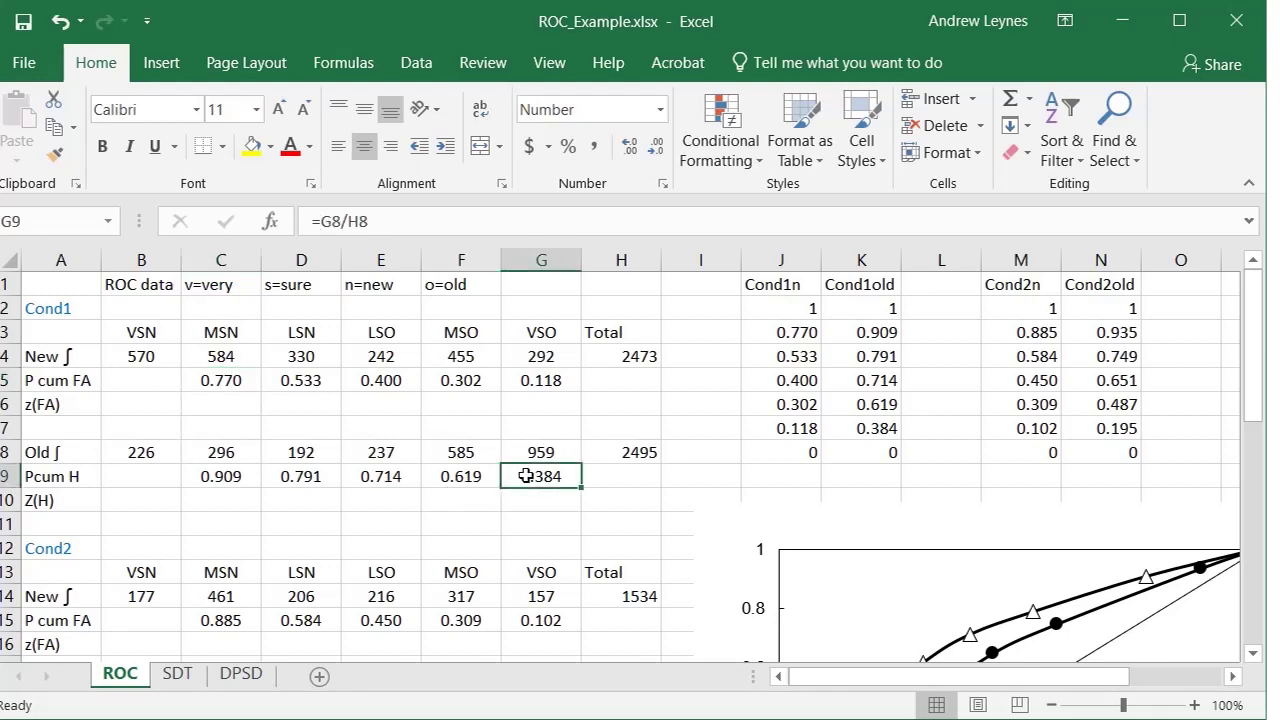
{"action": "left_click", "coordinate": [637, 452]}
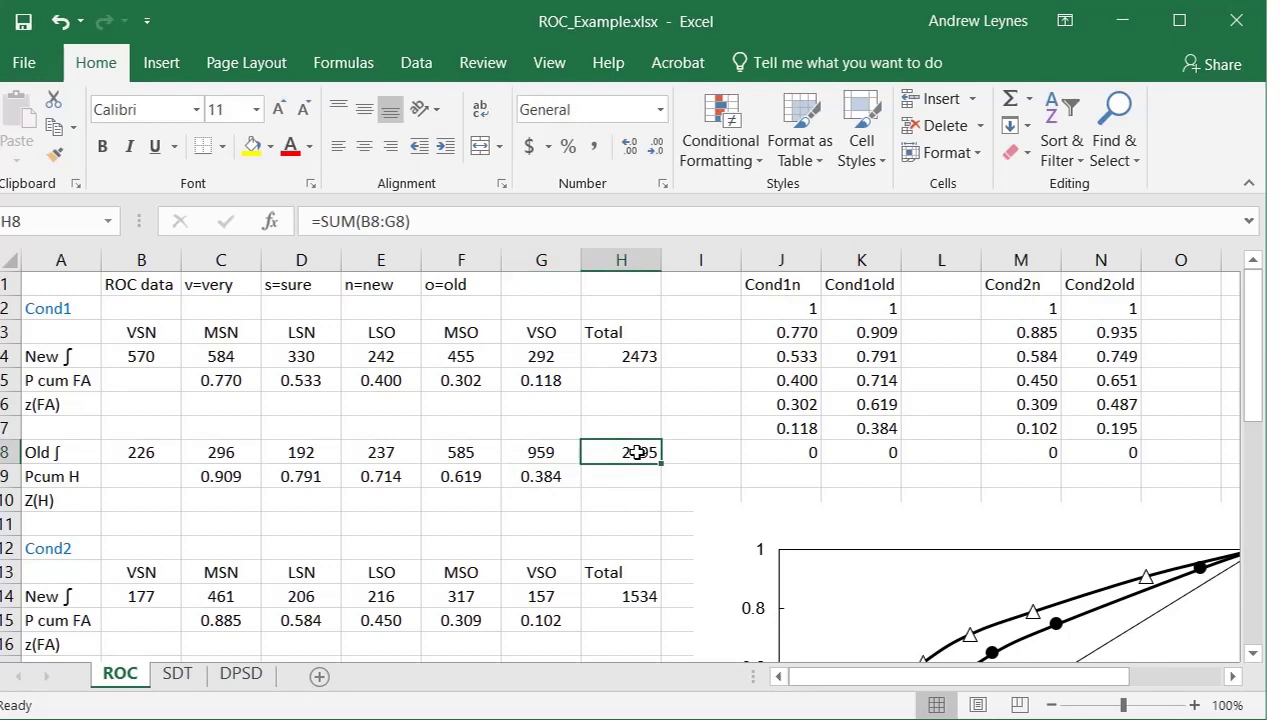
{"action": "left_click", "coordinate": [534, 479]}
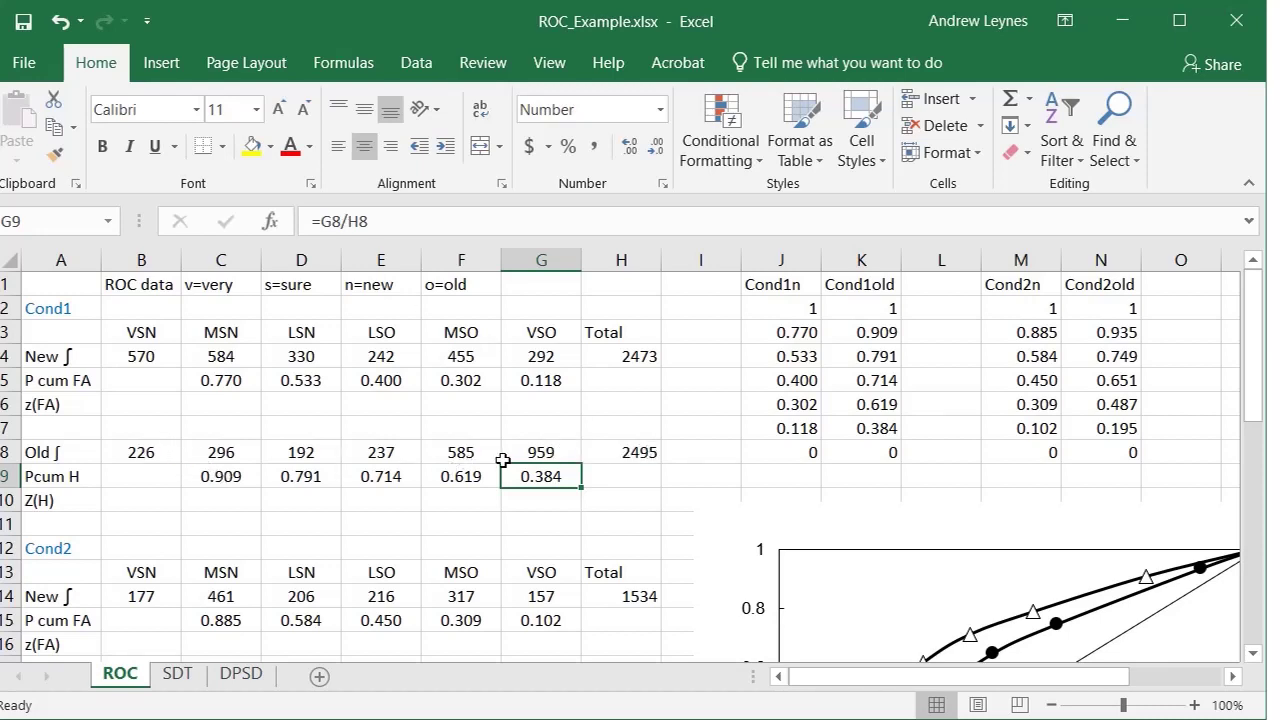
{"action": "left_click", "coordinate": [444, 480]}
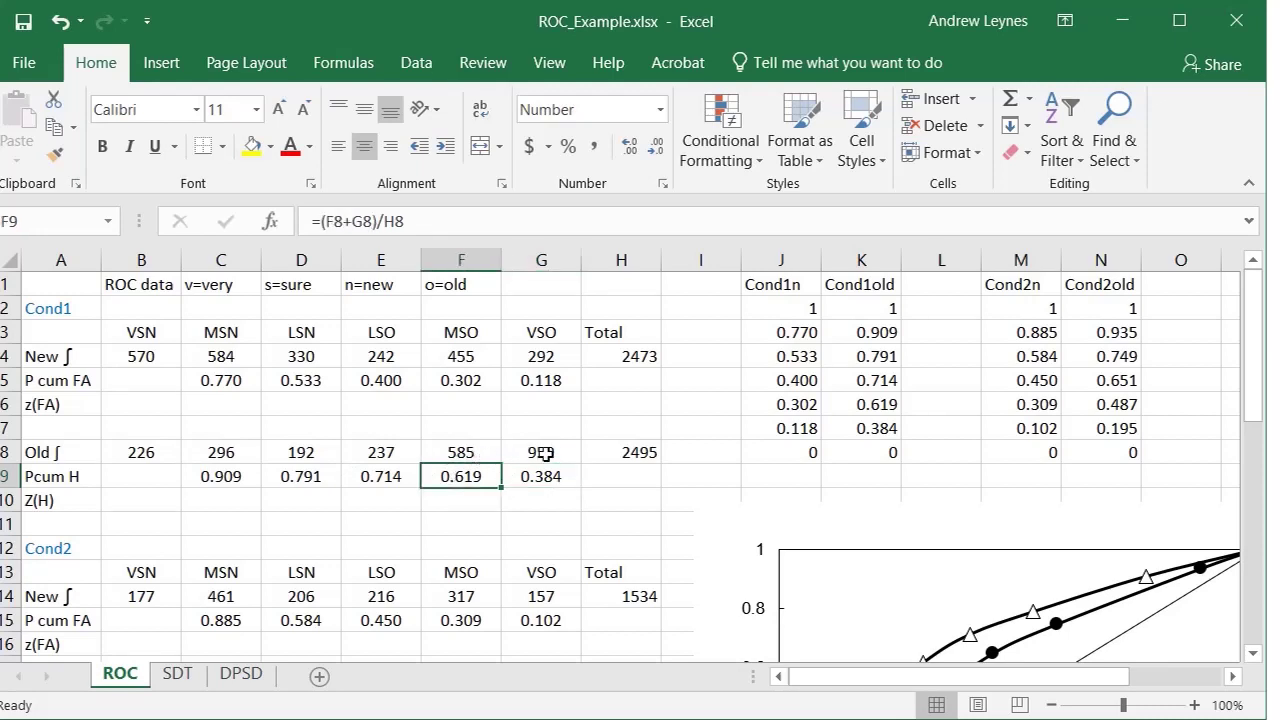
{"action": "left_click", "coordinate": [363, 479]}
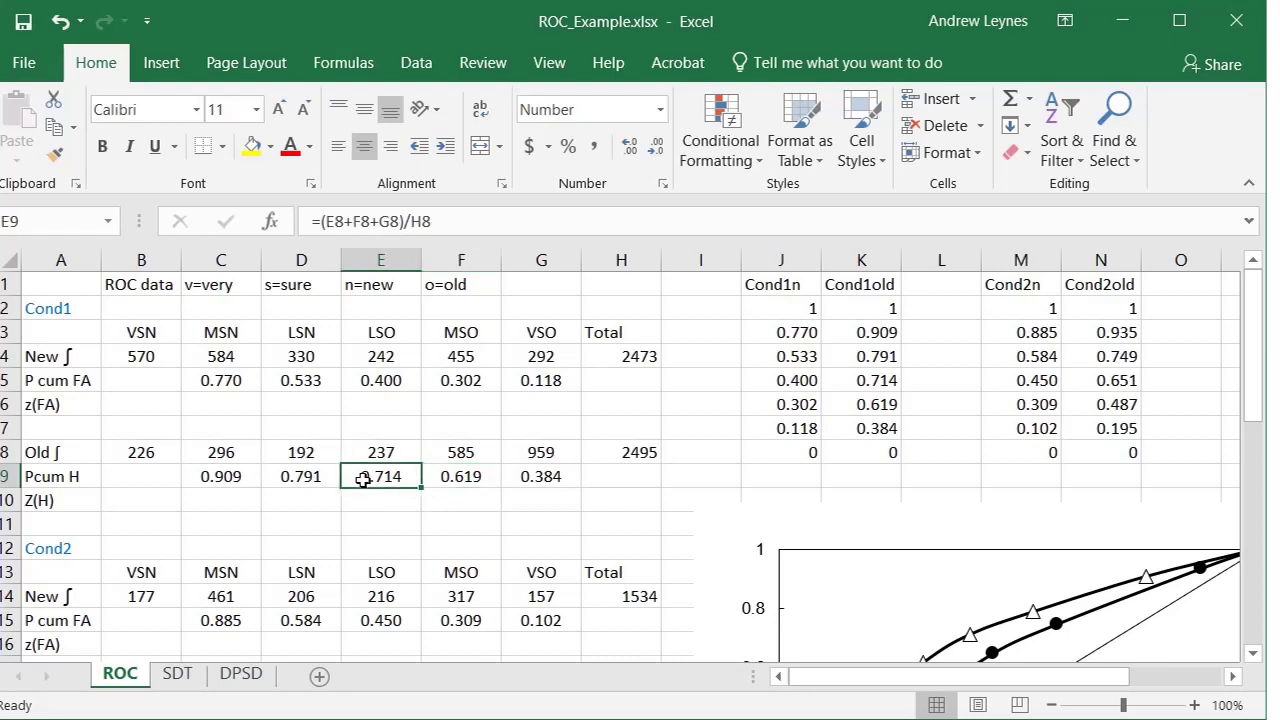
{"action": "left_click", "coordinate": [286, 481]}
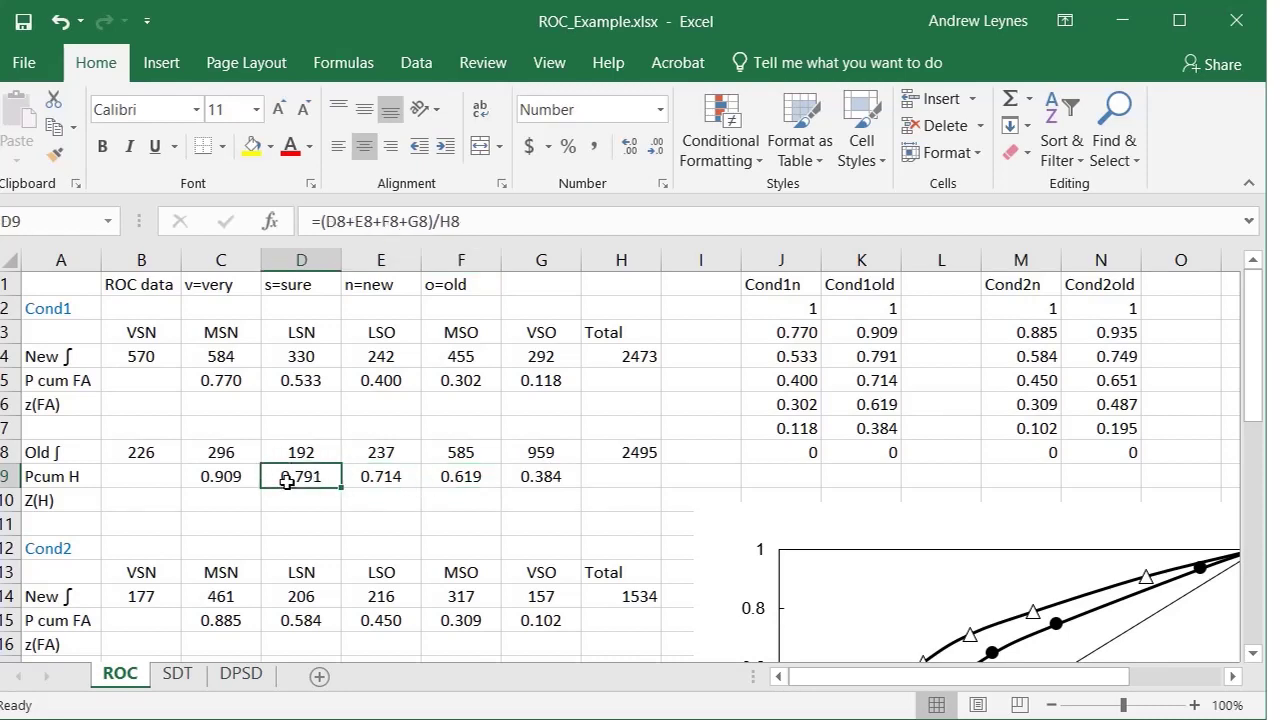
{"action": "left_click", "coordinate": [228, 481]}
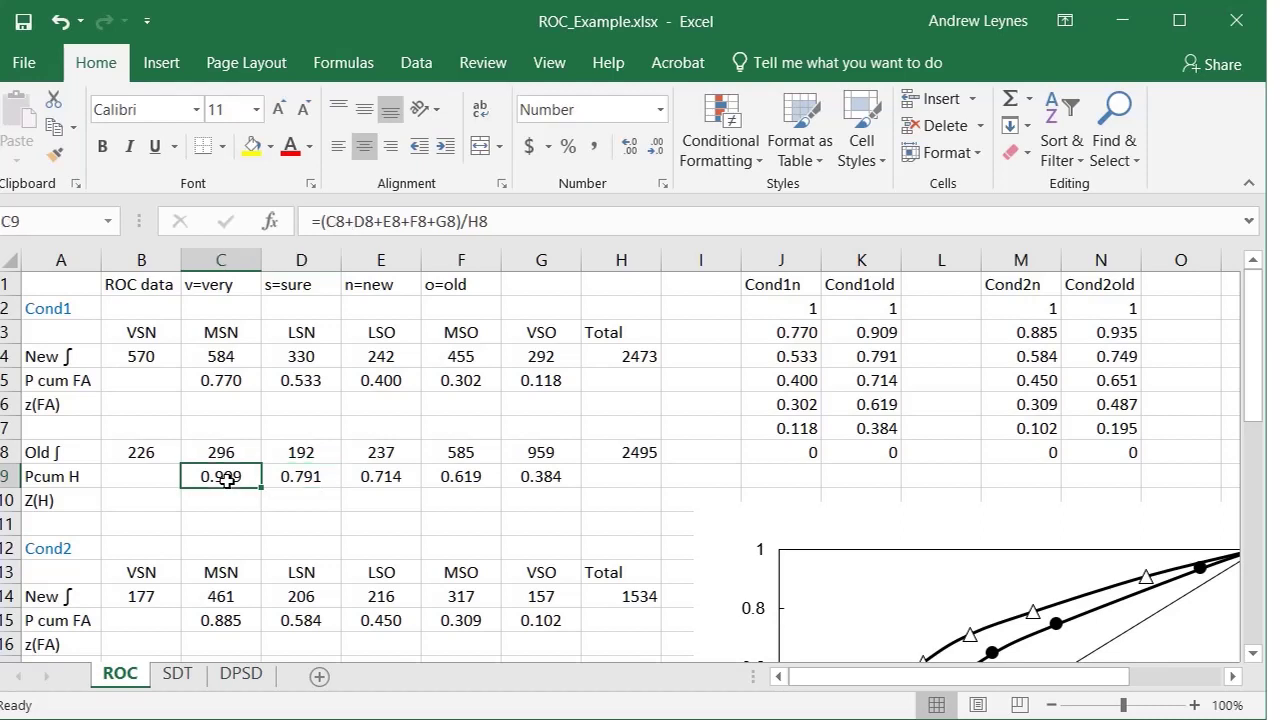
{"action": "left_click", "coordinate": [243, 502]}
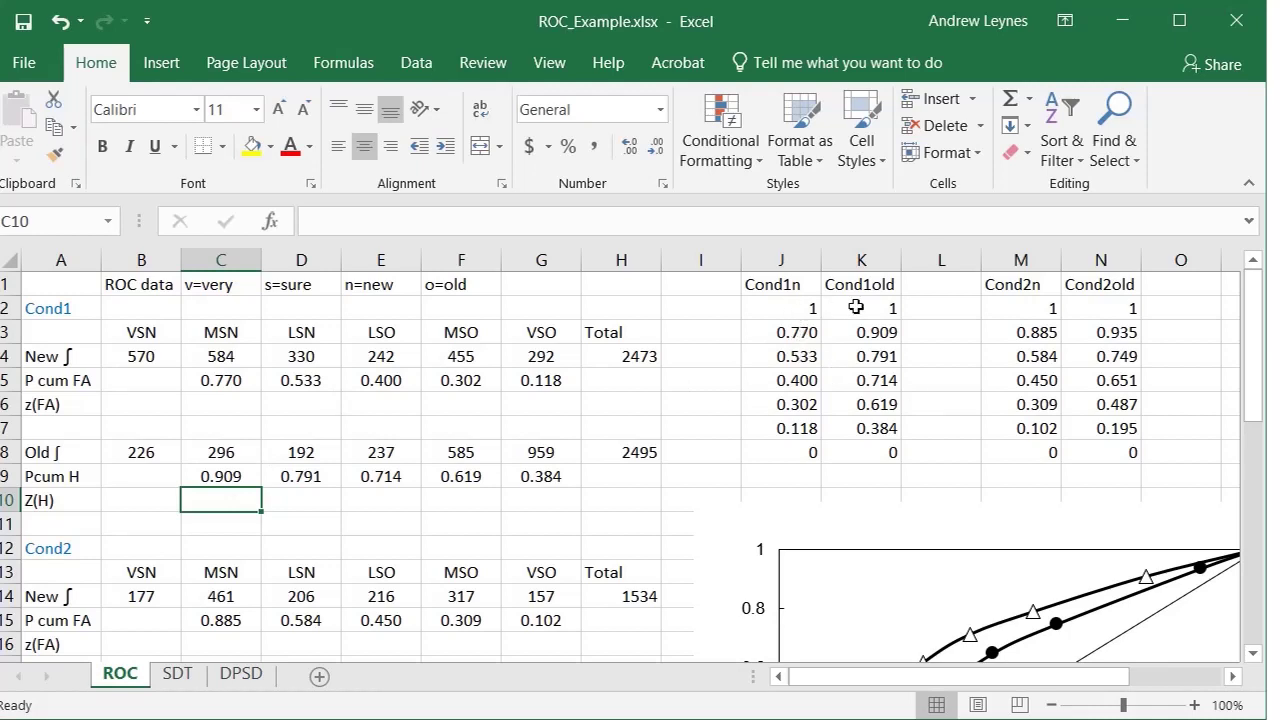
Compare the Cond1n and Cond1old plotting columns with the MSN and LSN cumulative proportions in rows 5 and 9
{"action": "left_click_drag", "start_coordinate": [816, 309], "coordinate": [860, 309]}
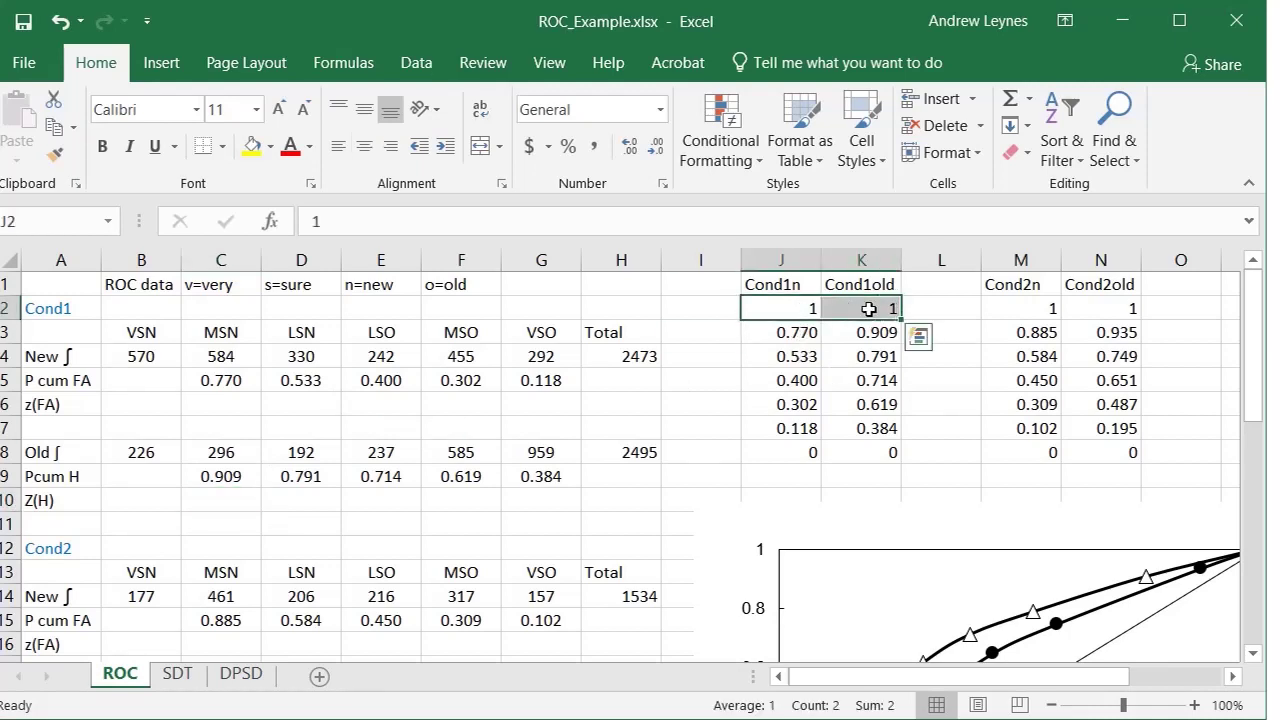
{"action": "left_click", "coordinate": [196, 385]}
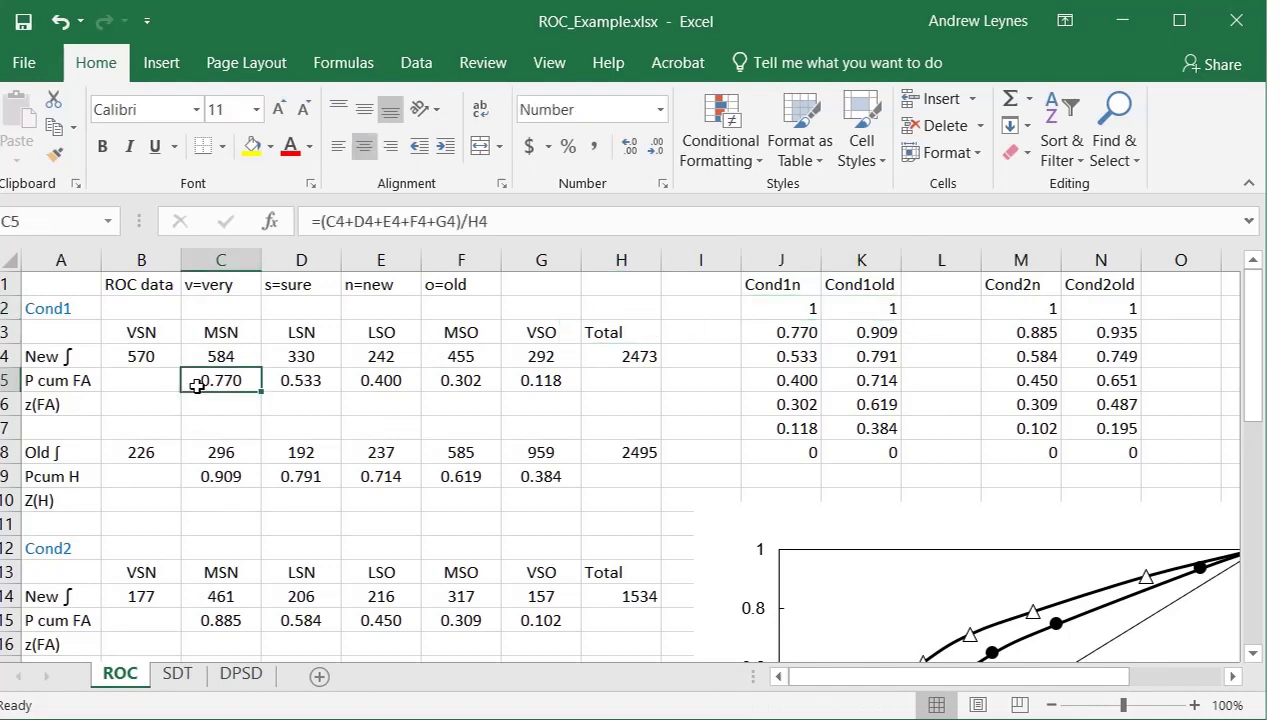
{"action": "left_click", "coordinate": [222, 476]}
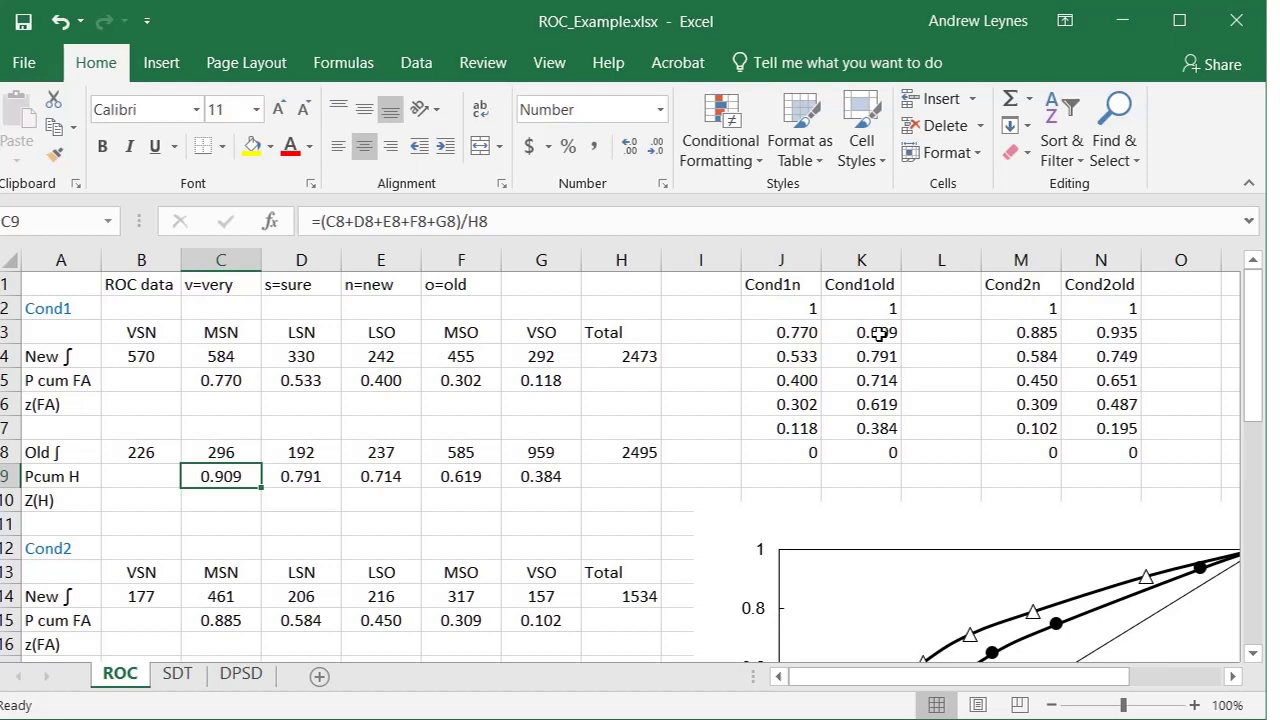
{"action": "left_click", "coordinate": [316, 382]}
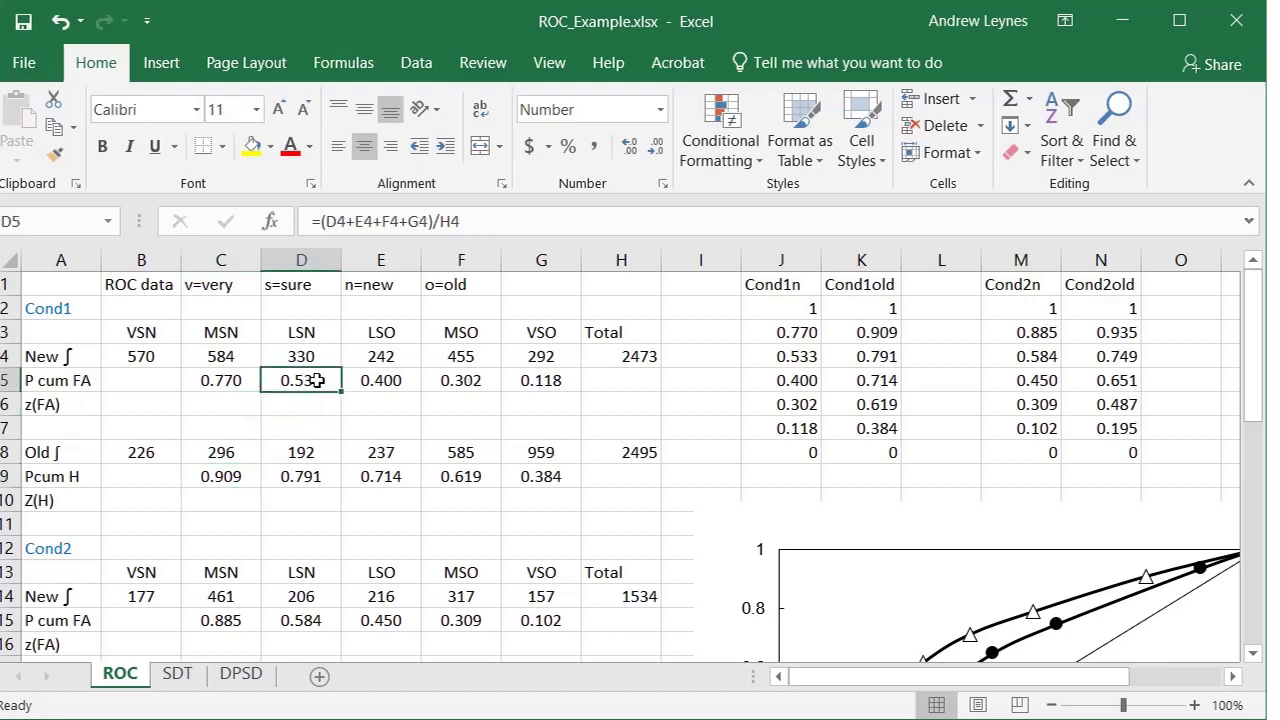
{"action": "left_click", "coordinate": [314, 480]}
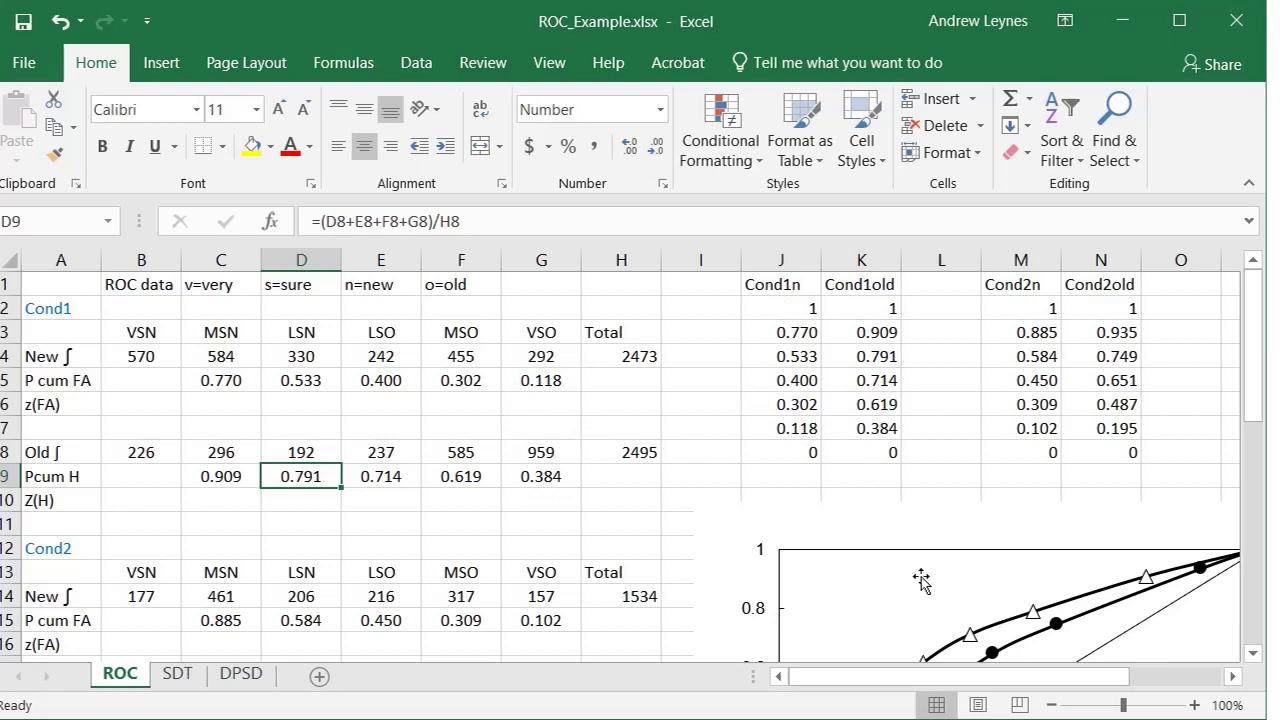
{"action": "left_click", "coordinate": [795, 360]}
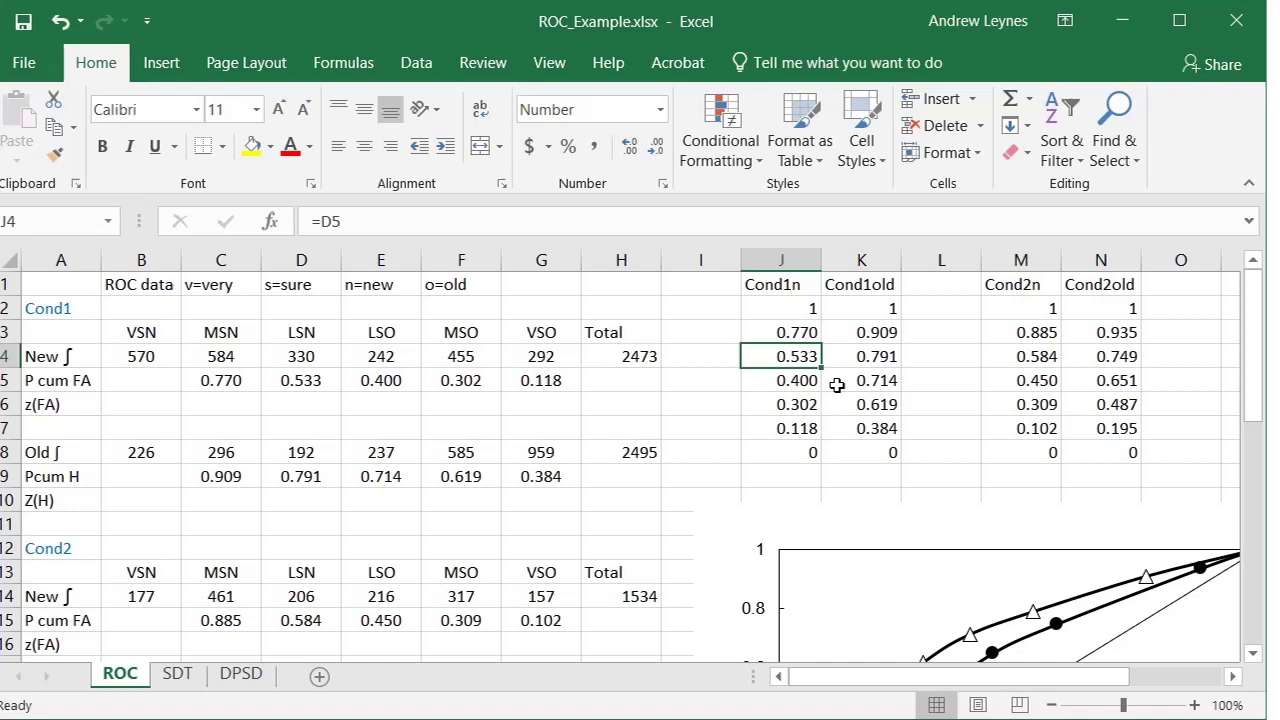
{"action": "left_click", "coordinate": [698, 505]}
{"action": "left_click", "coordinate": [619, 513]}
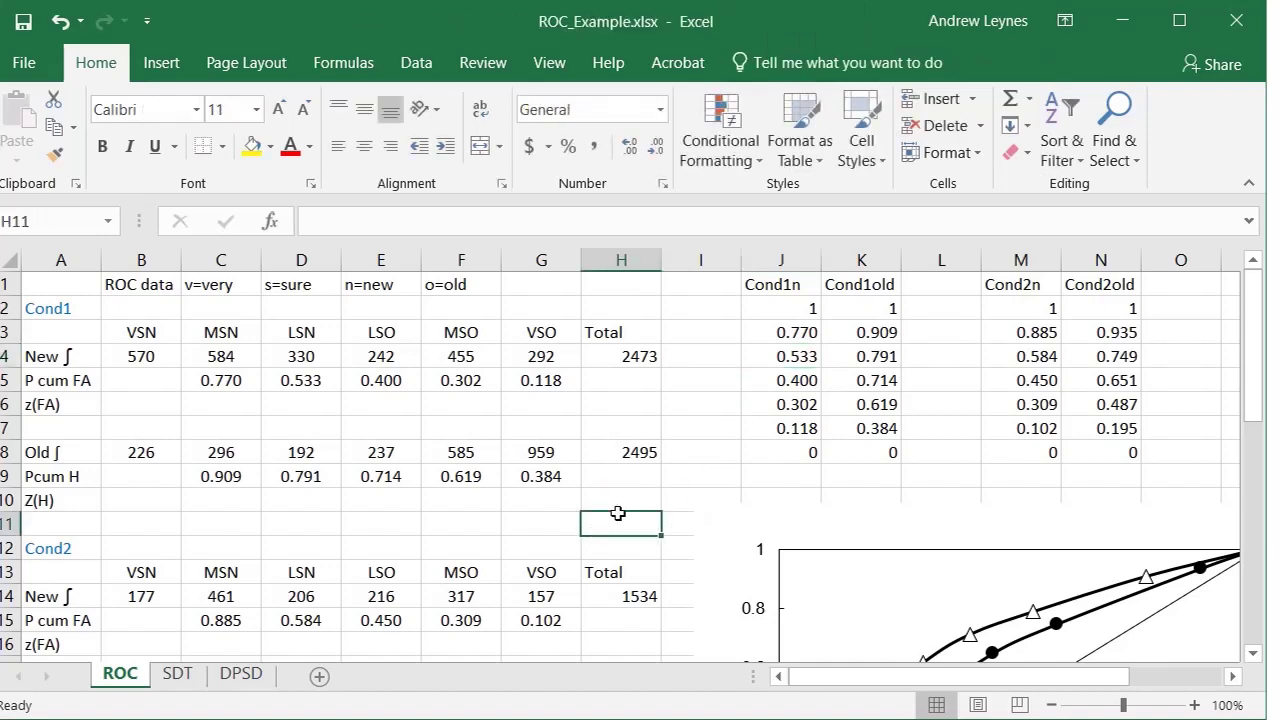
Check the Cond2 New total formula in H14 against the VSO New count in G14
{"action": "scroll", "coordinate": [618, 513], "scroll_direction": "down", "scroll_amount": 2}
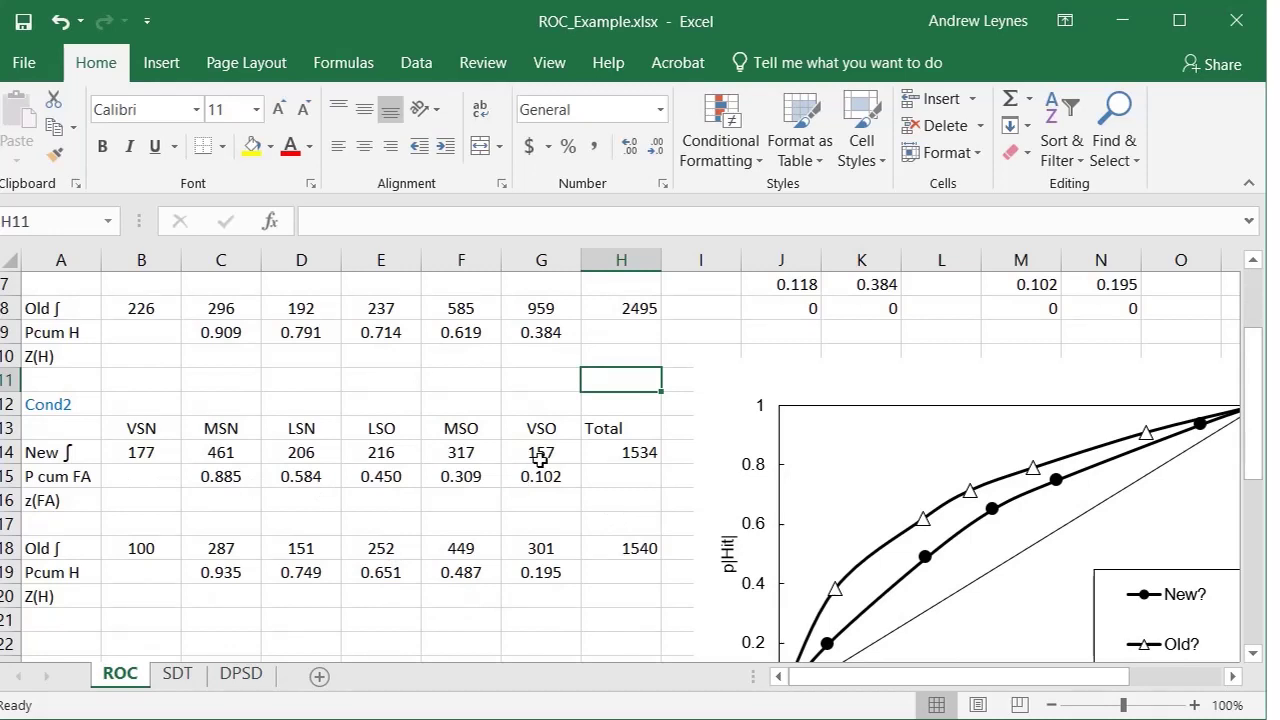
{"action": "left_click", "coordinate": [629, 453]}
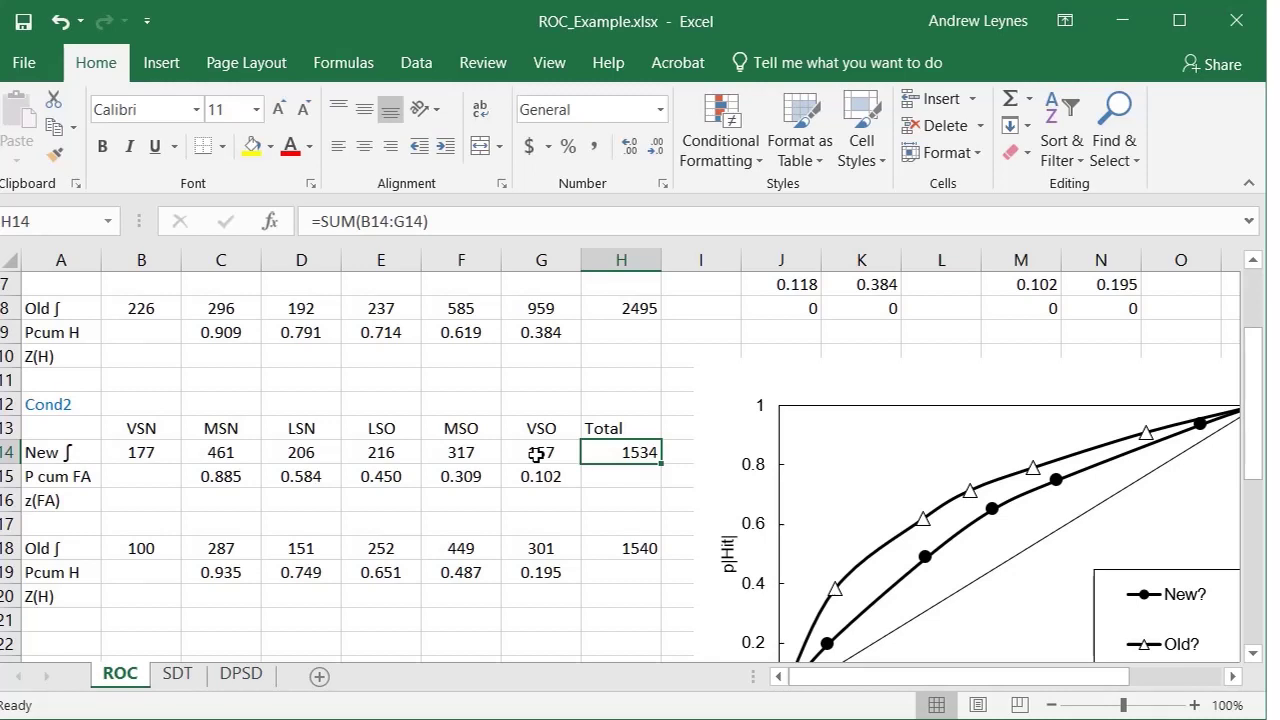
{"action": "left_click", "coordinate": [537, 454]}
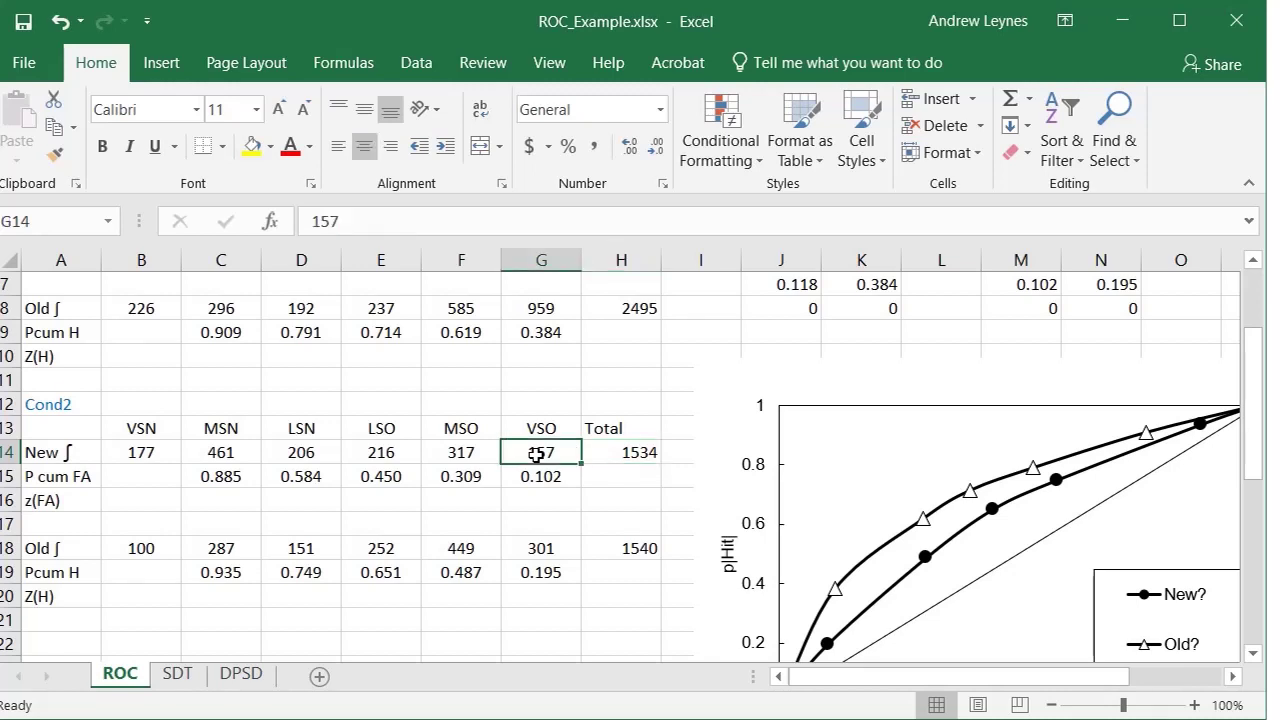
{"action": "left_click", "coordinate": [632, 452]}
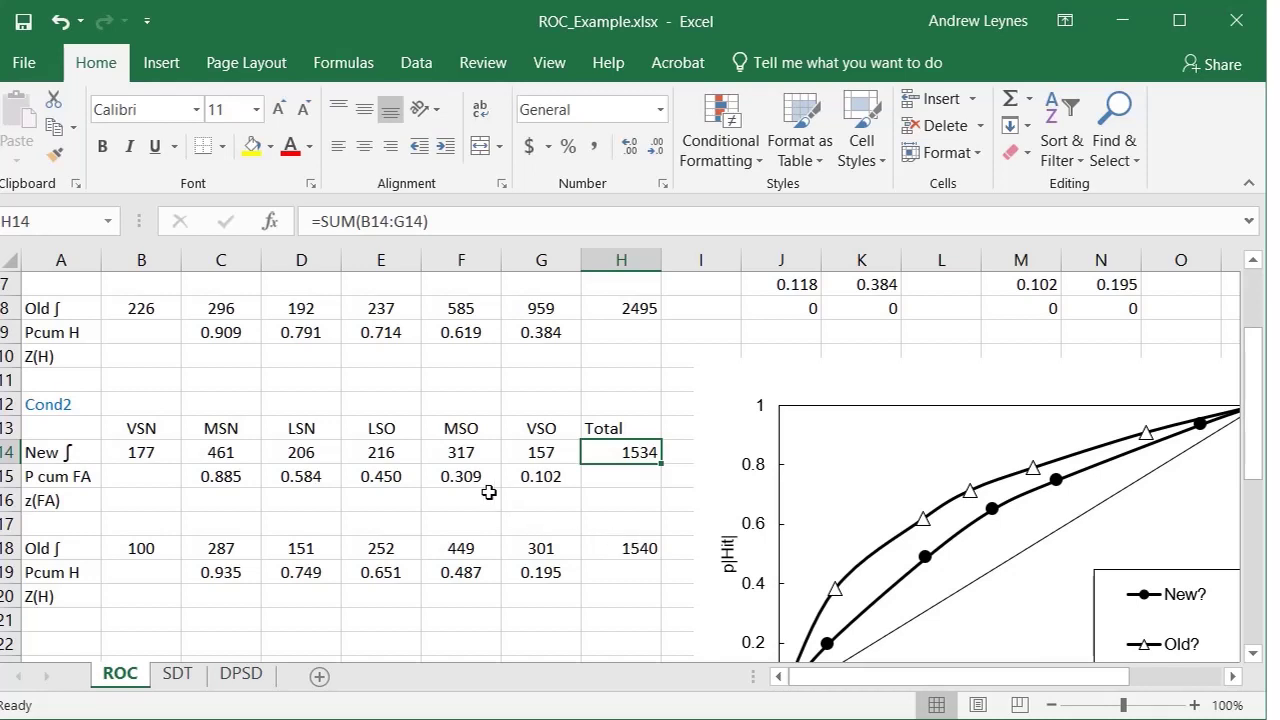
Trace the Cond2 P cum FA formulas in row 15 from VSO back to MSN
{"action": "left_click", "coordinate": [523, 479]}
{"action": "left_click", "coordinate": [479, 479]}
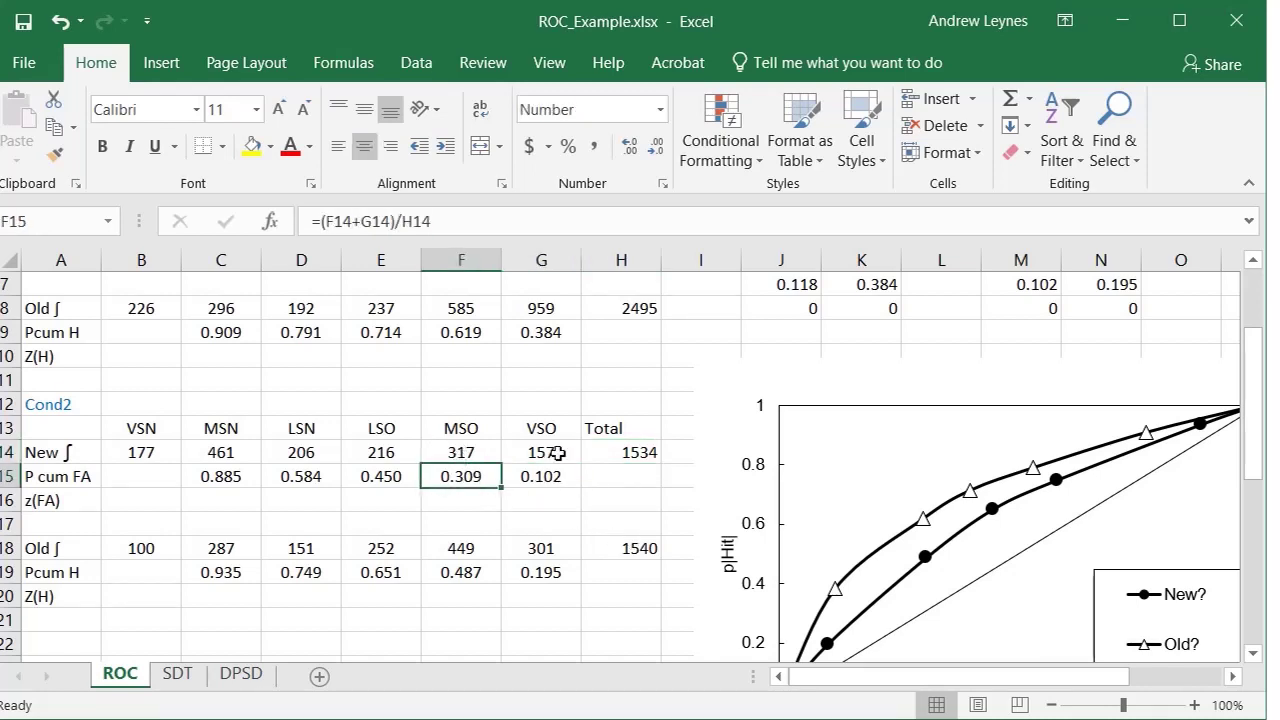
{"action": "left_click", "coordinate": [386, 474]}
{"action": "left_click", "coordinate": [312, 476]}
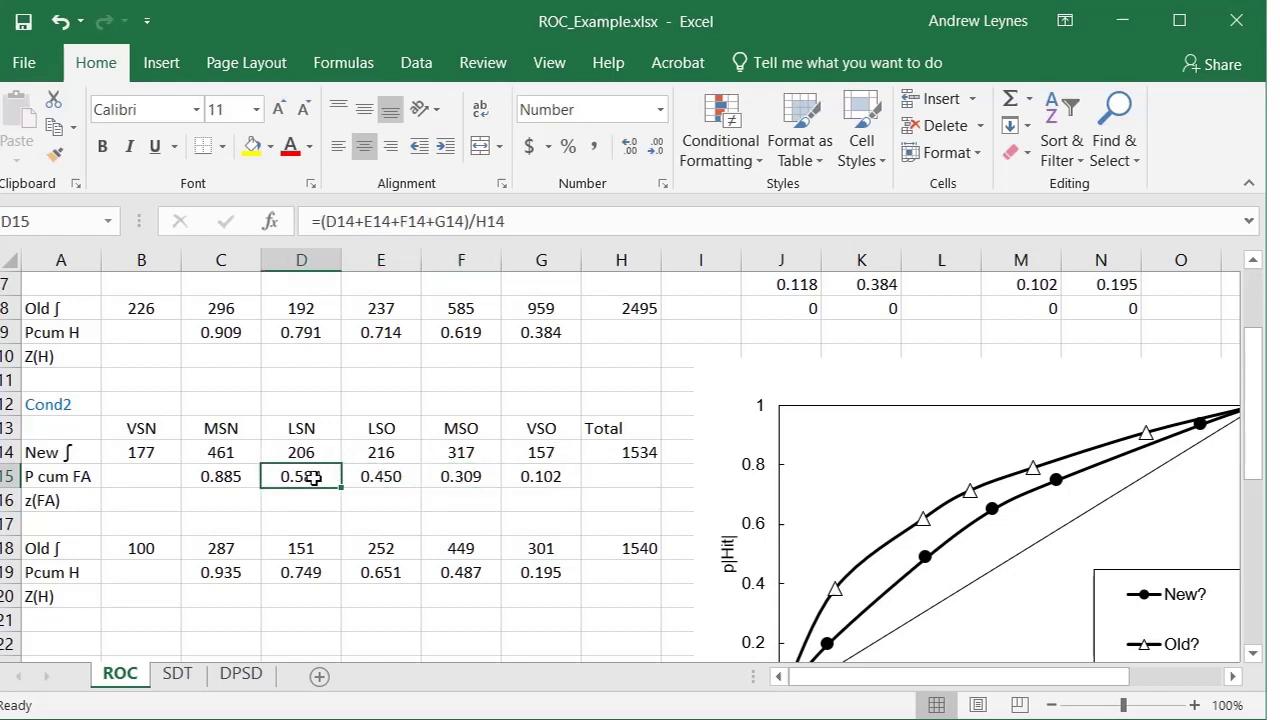
{"action": "left_click", "coordinate": [220, 478]}
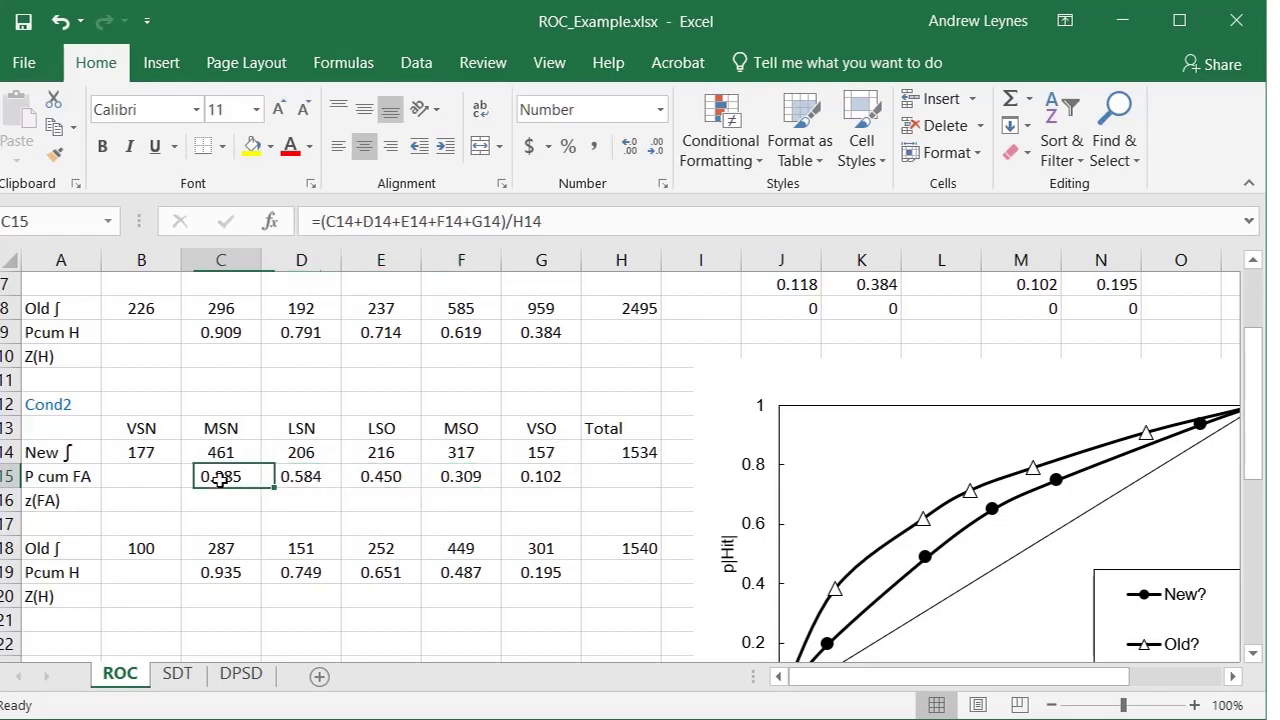
Trace the Cond2 Pcum H formulas in row 19 from VSO back to MSN
{"action": "left_click", "coordinate": [563, 573]}
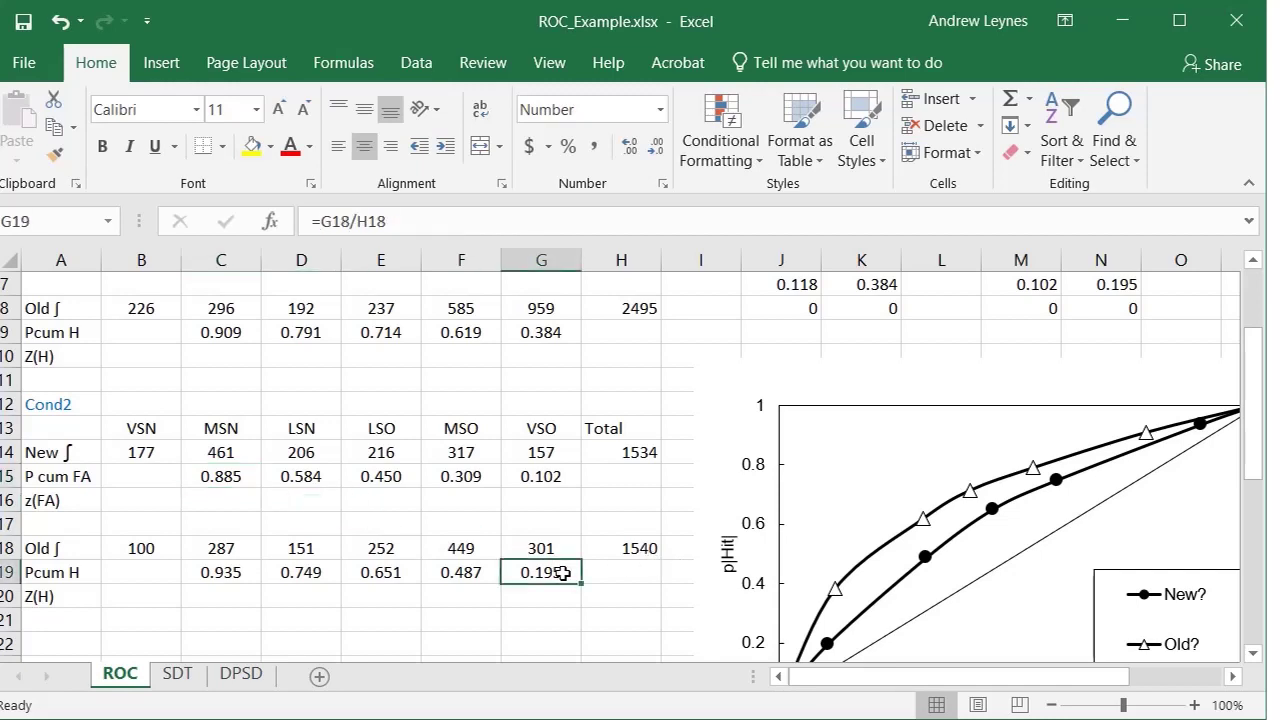
{"action": "left_click", "coordinate": [442, 572]}
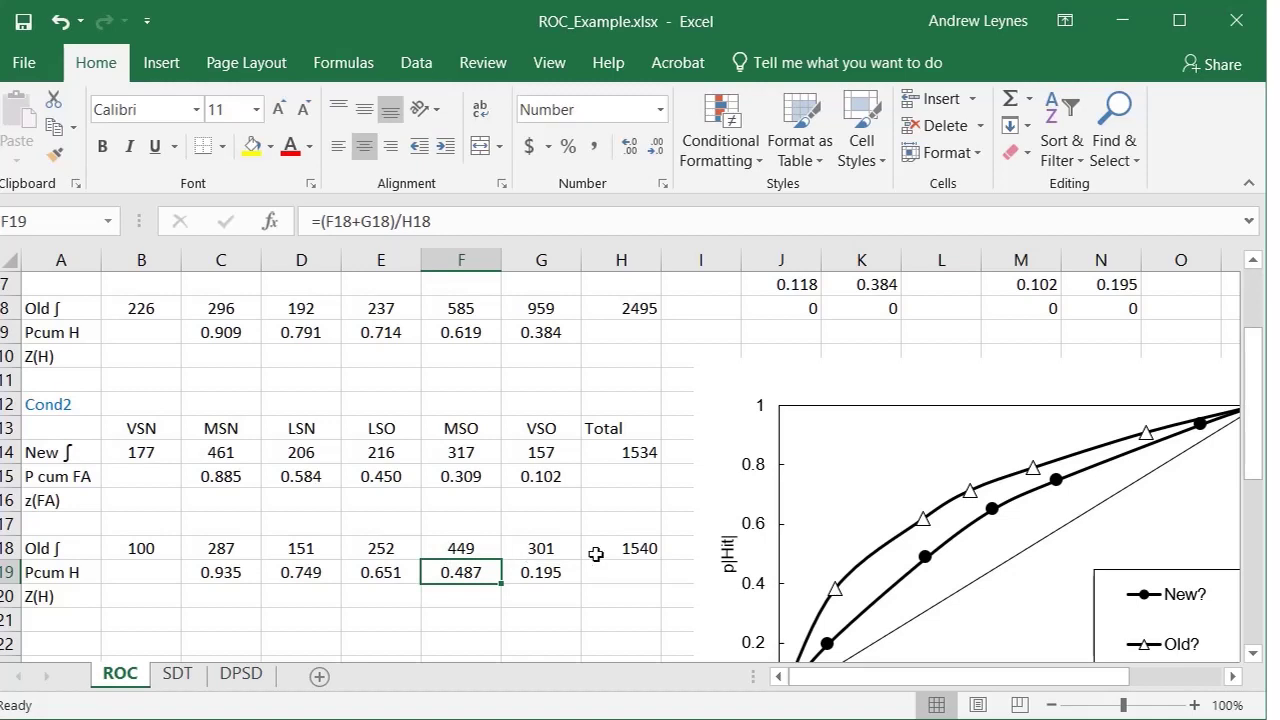
{"action": "left_click", "coordinate": [355, 570]}
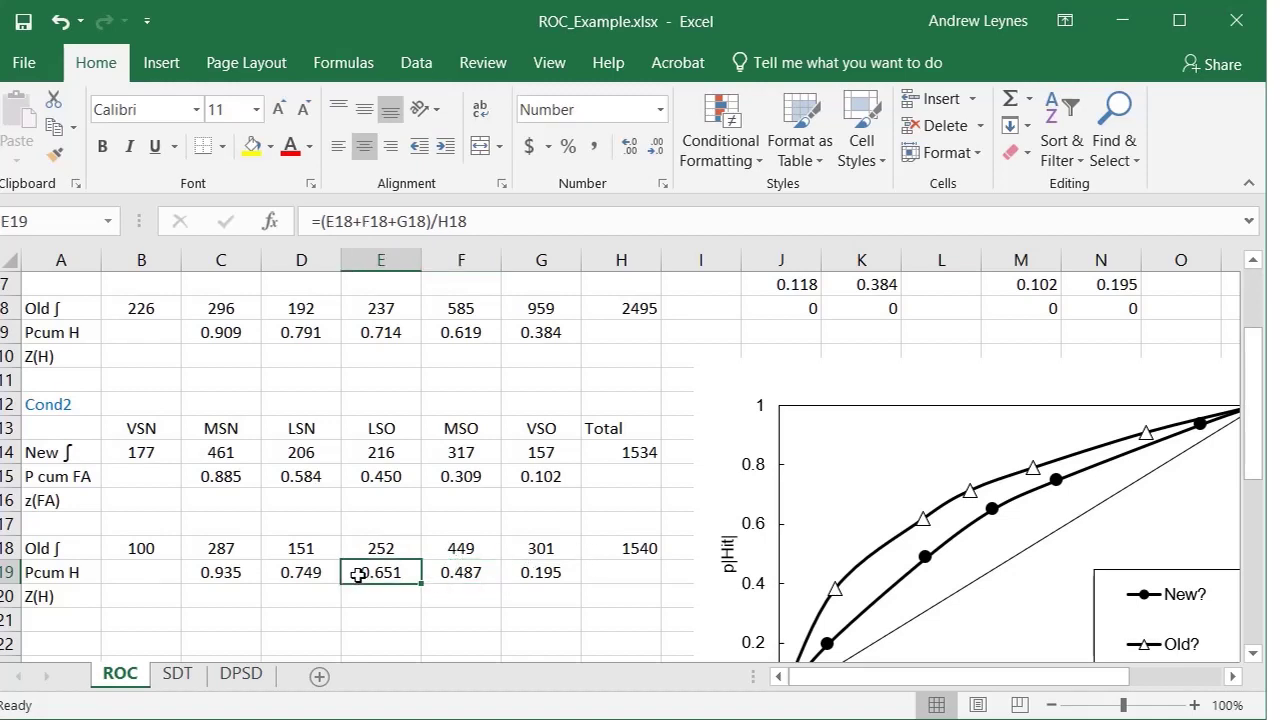
{"action": "left_click", "coordinate": [305, 574]}
{"action": "left_click", "coordinate": [222, 575]}
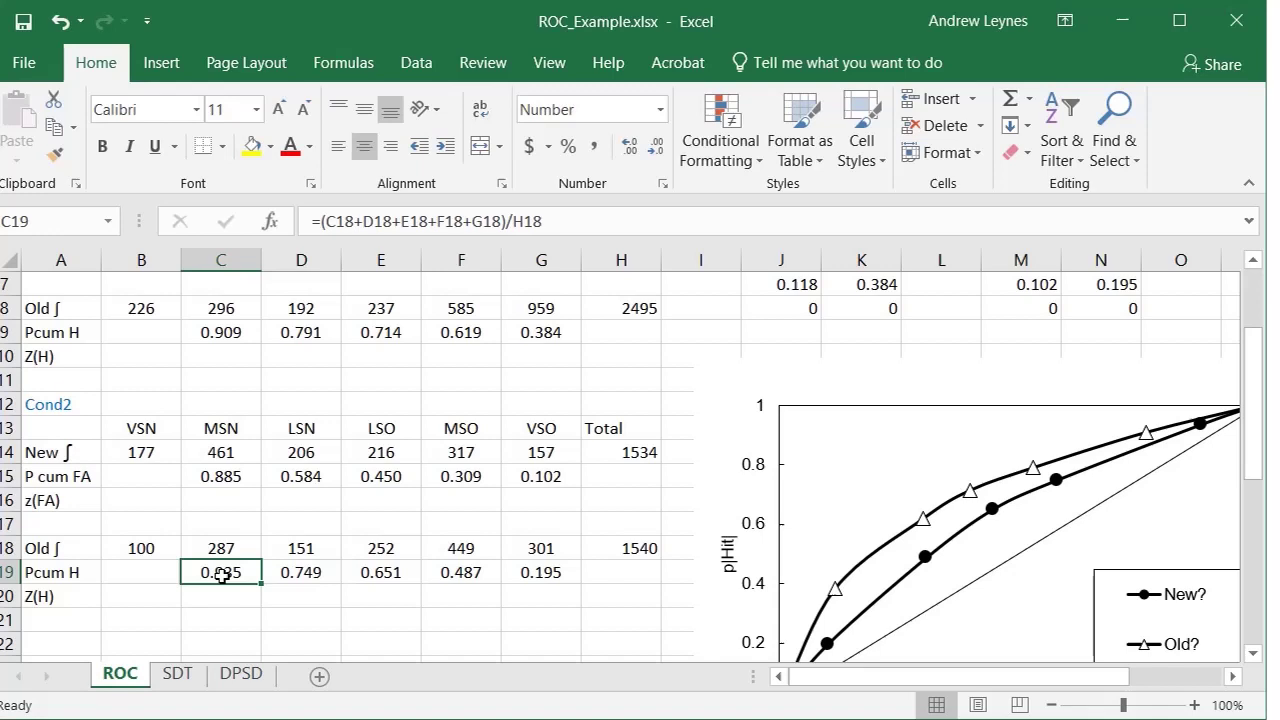
Compare the Cond2n and Cond2old plotting columns with the Cond2 cumulative proportions in rows 15 and 19
{"action": "scroll", "coordinate": [618, 557], "scroll_direction": "up", "scroll_amount": 2}
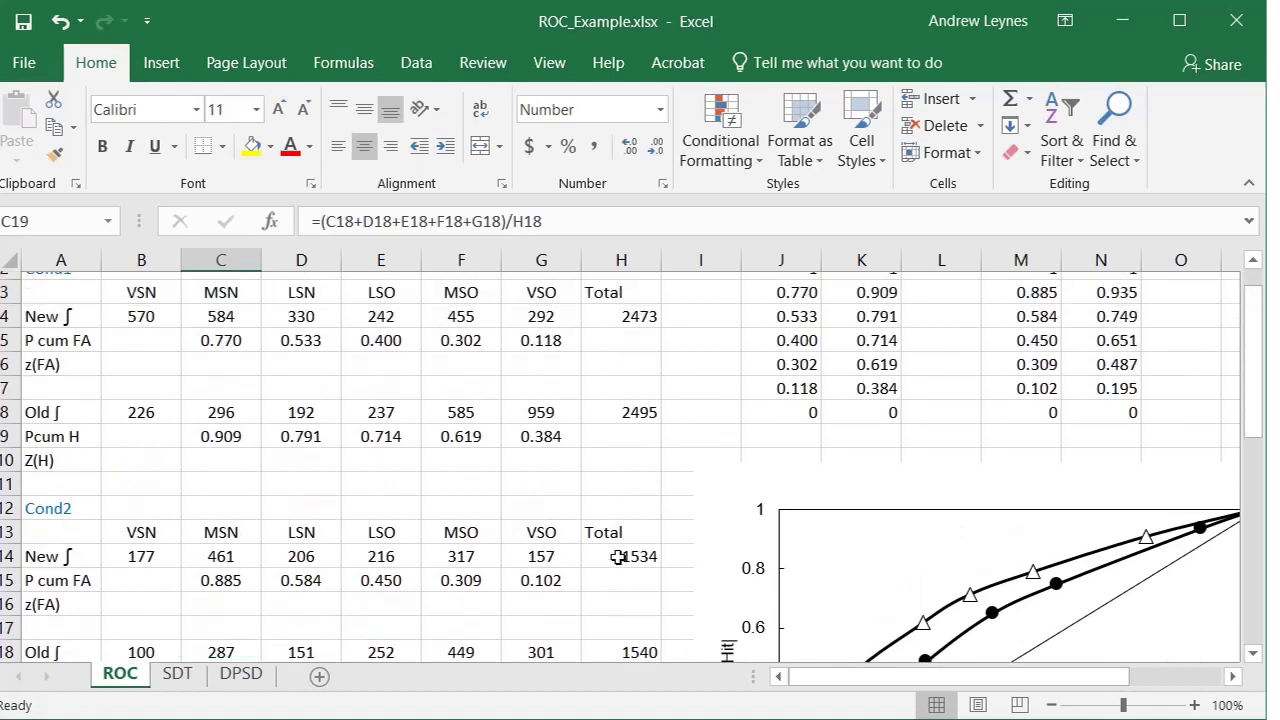
{"action": "scroll", "coordinate": [983, 360], "scroll_direction": "down", "scroll_amount": 1}
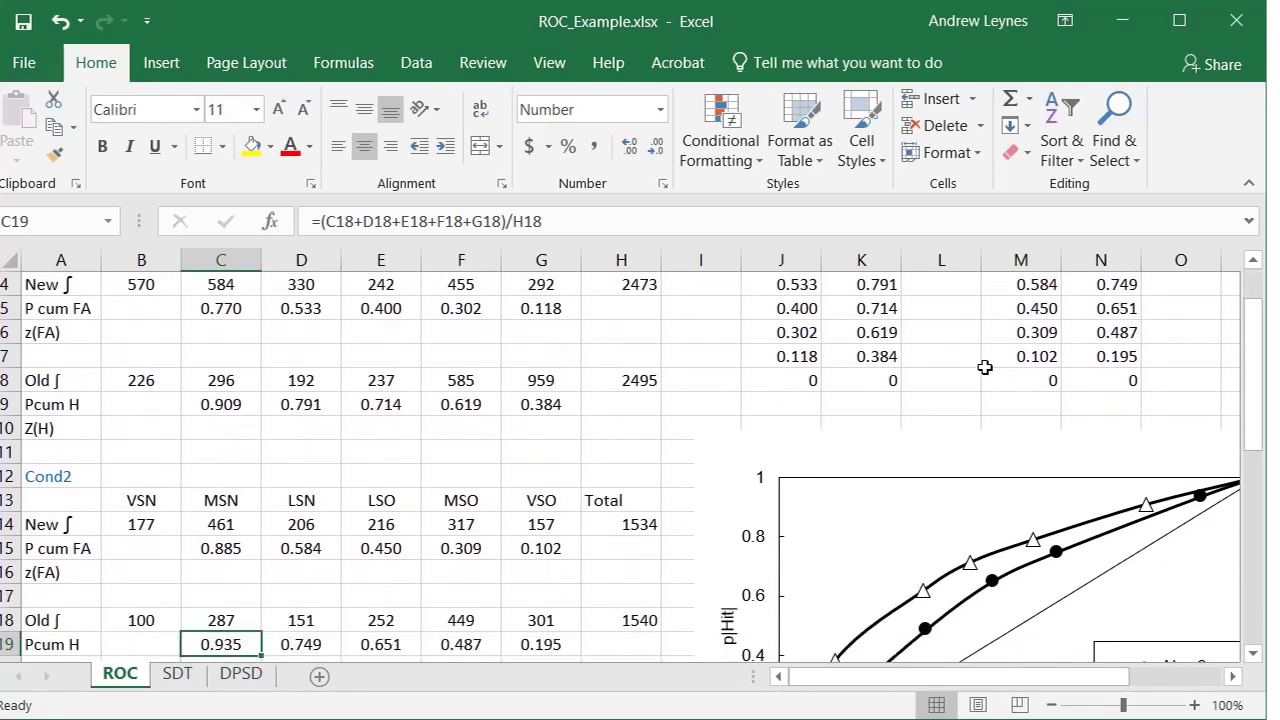
{"action": "scroll", "coordinate": [1025, 320], "scroll_direction": "up", "scroll_amount": 1}
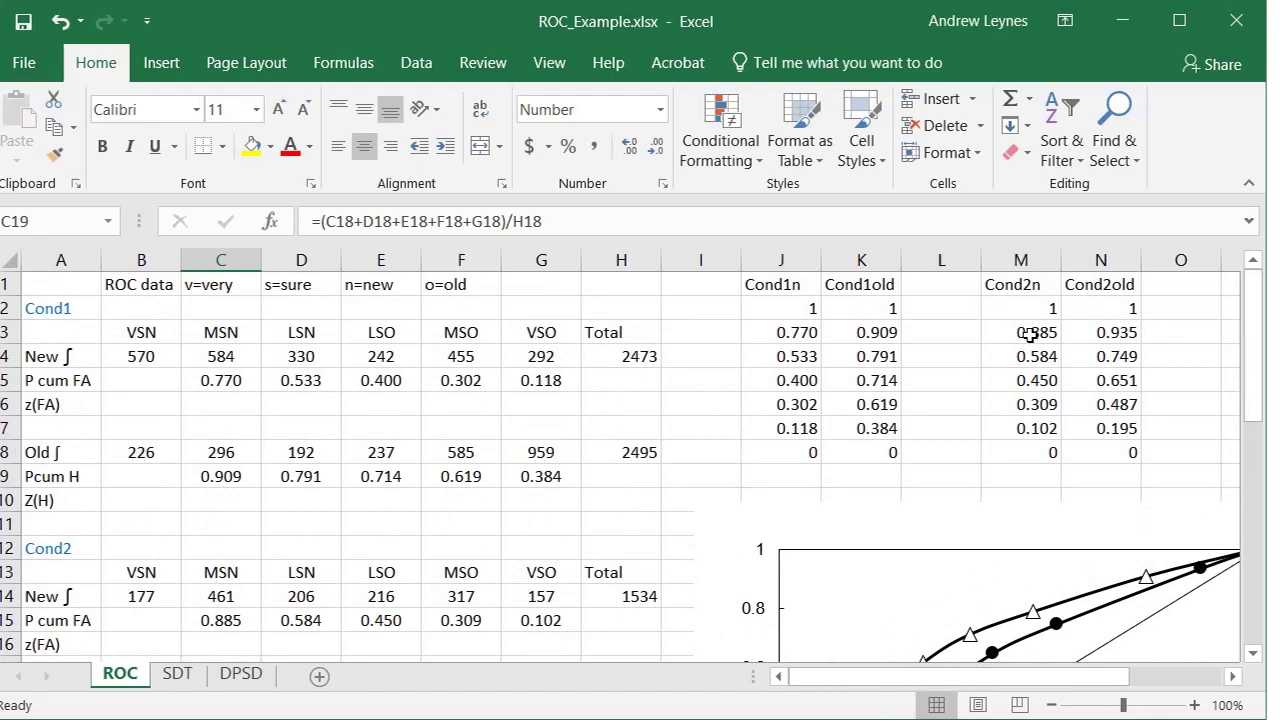
{"action": "left_click", "coordinate": [196, 621]}
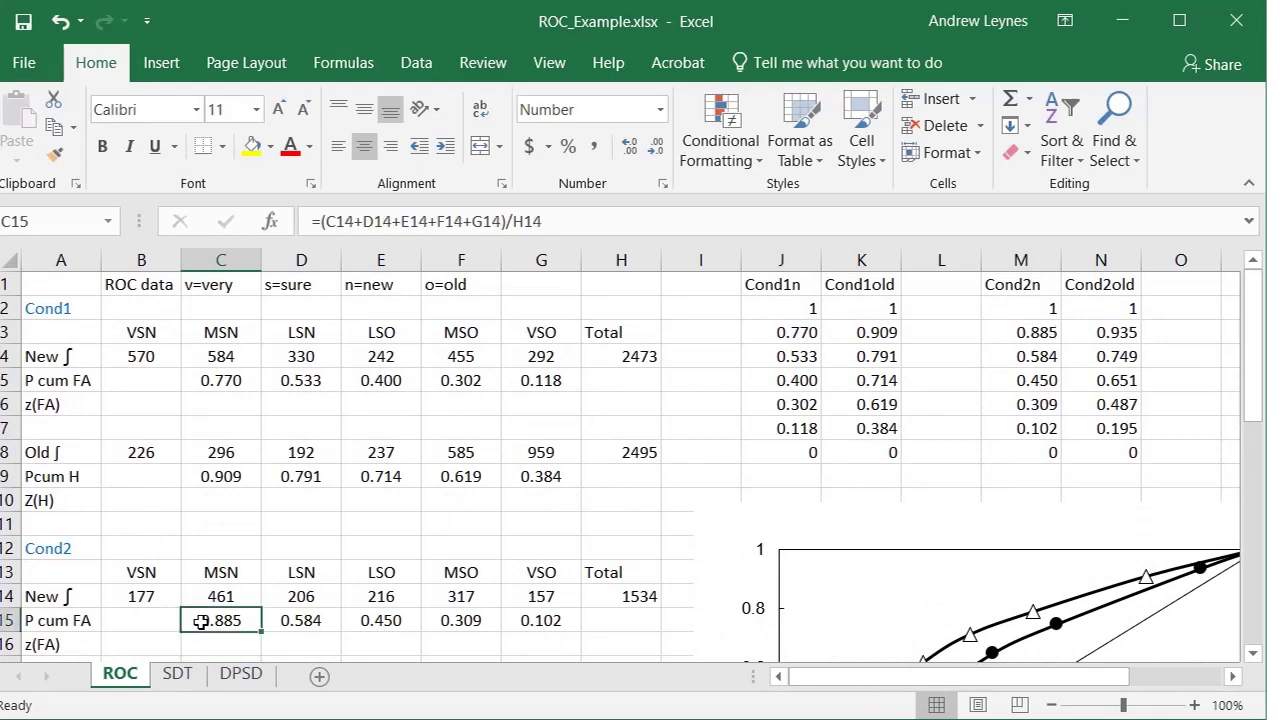
{"action": "scroll", "coordinate": [201, 622], "scroll_direction": "down", "scroll_amount": 1}
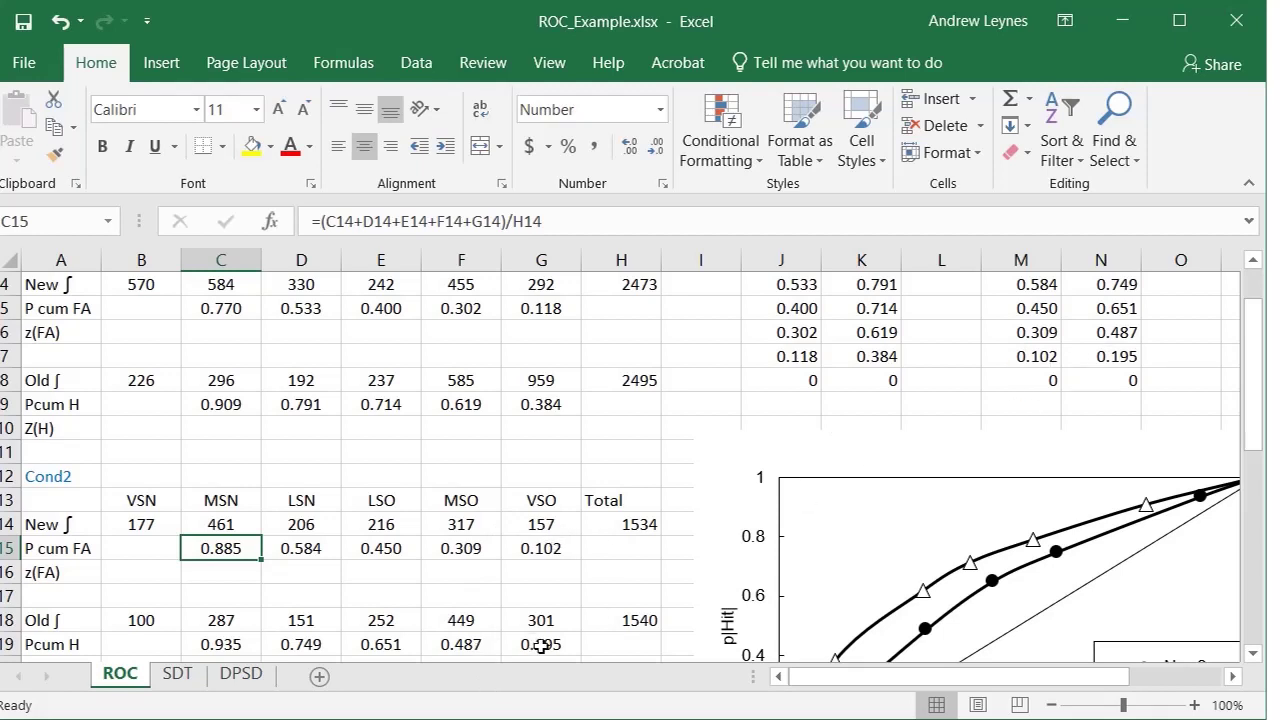
{"action": "scroll", "coordinate": [1094, 400], "scroll_direction": "up", "scroll_amount": 1}
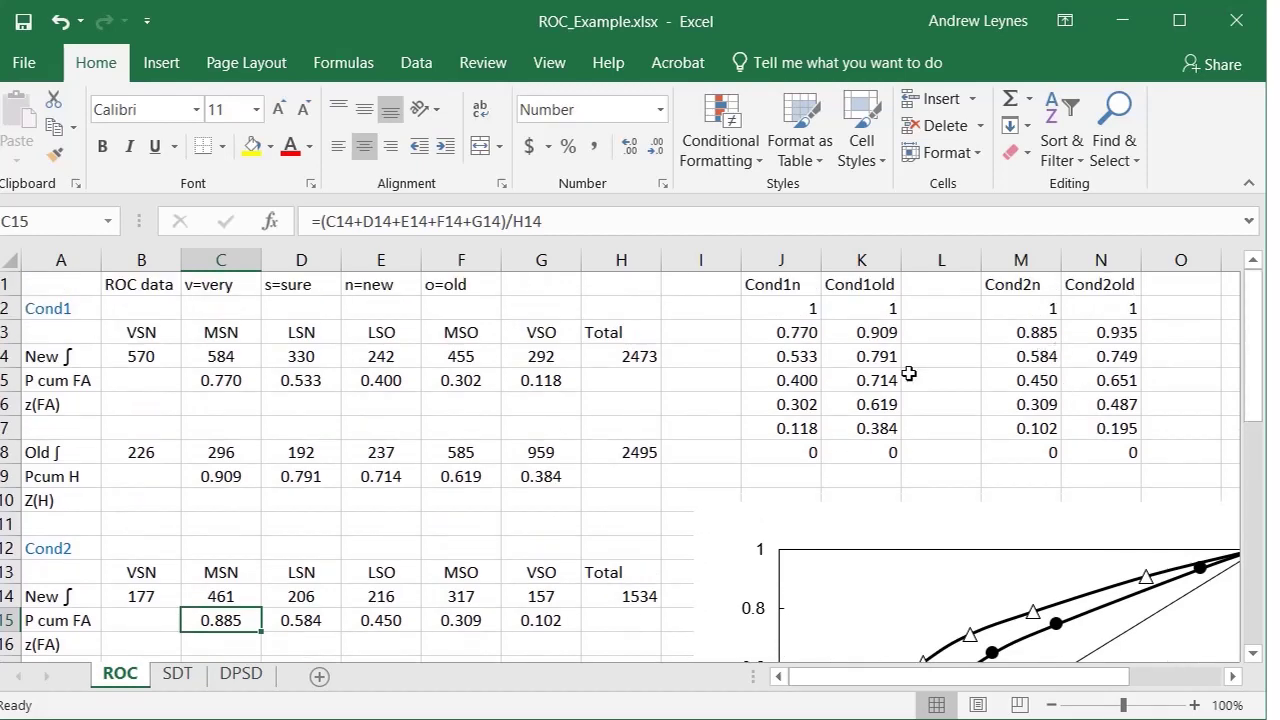
Review the Cond2n, Cond2old, Cond1n and Cond1old column headings against the cumulative rows of both conditions
{"action": "left_click", "coordinate": [1022, 287]}
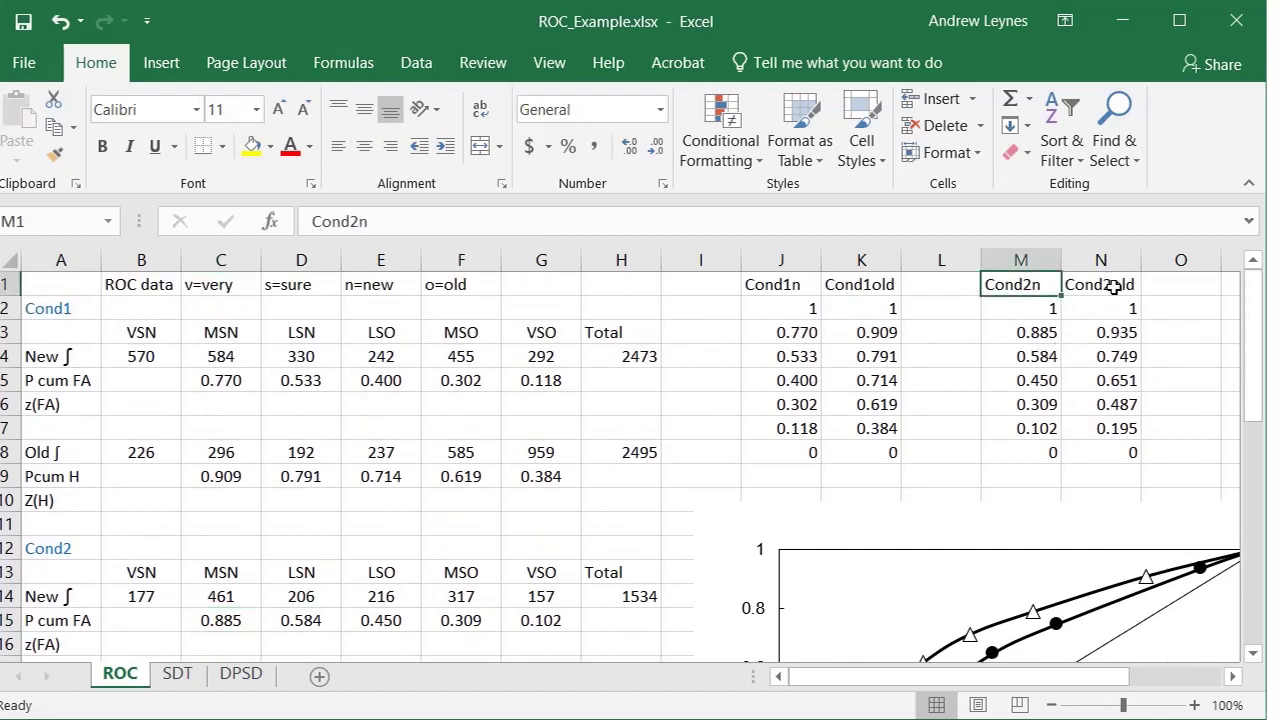
{"action": "left_click", "coordinate": [1110, 287]}
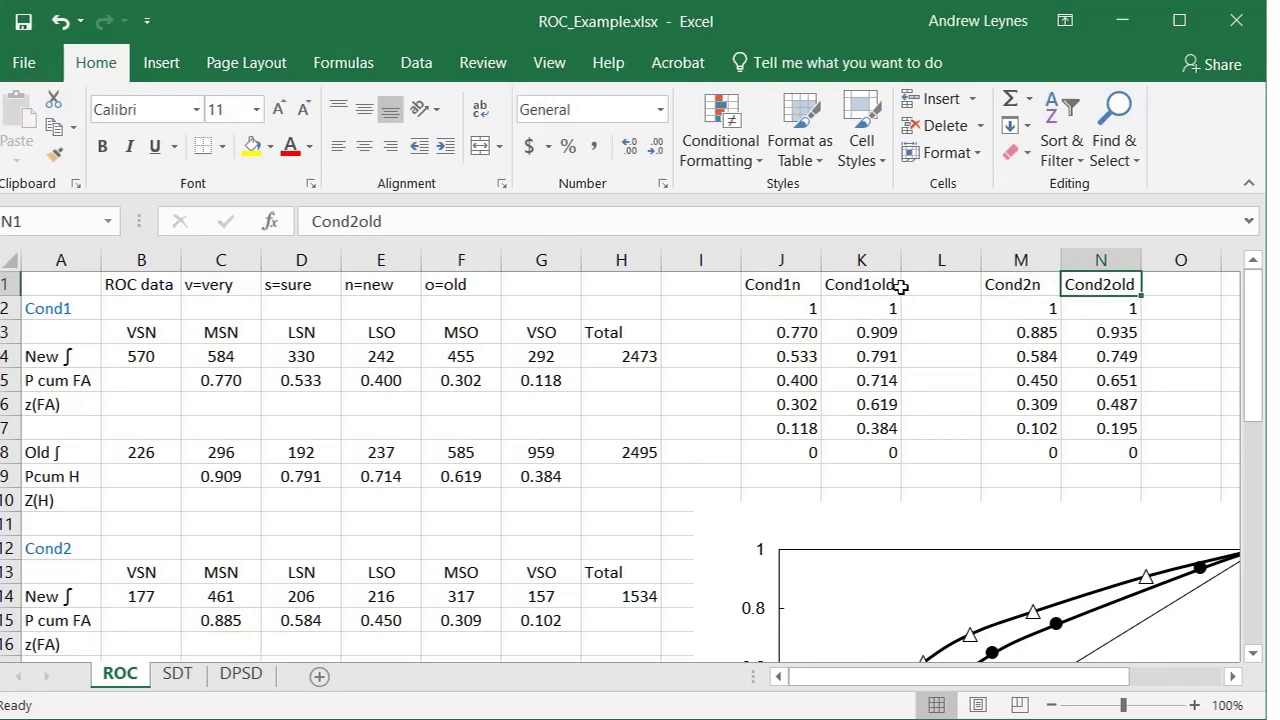
{"action": "left_click", "coordinate": [776, 287]}
{"action": "left_click", "coordinate": [857, 286]}
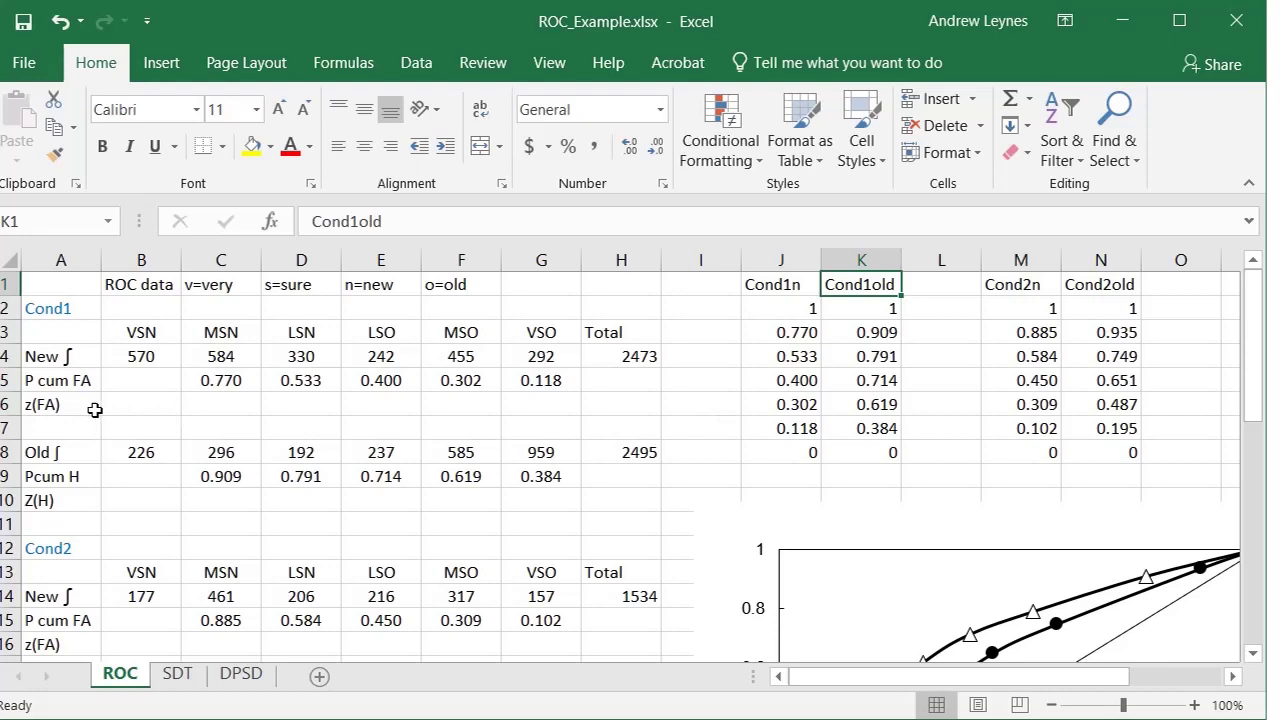
{"action": "scroll", "coordinate": [400, 420], "scroll_direction": "down", "scroll_amount": 1}
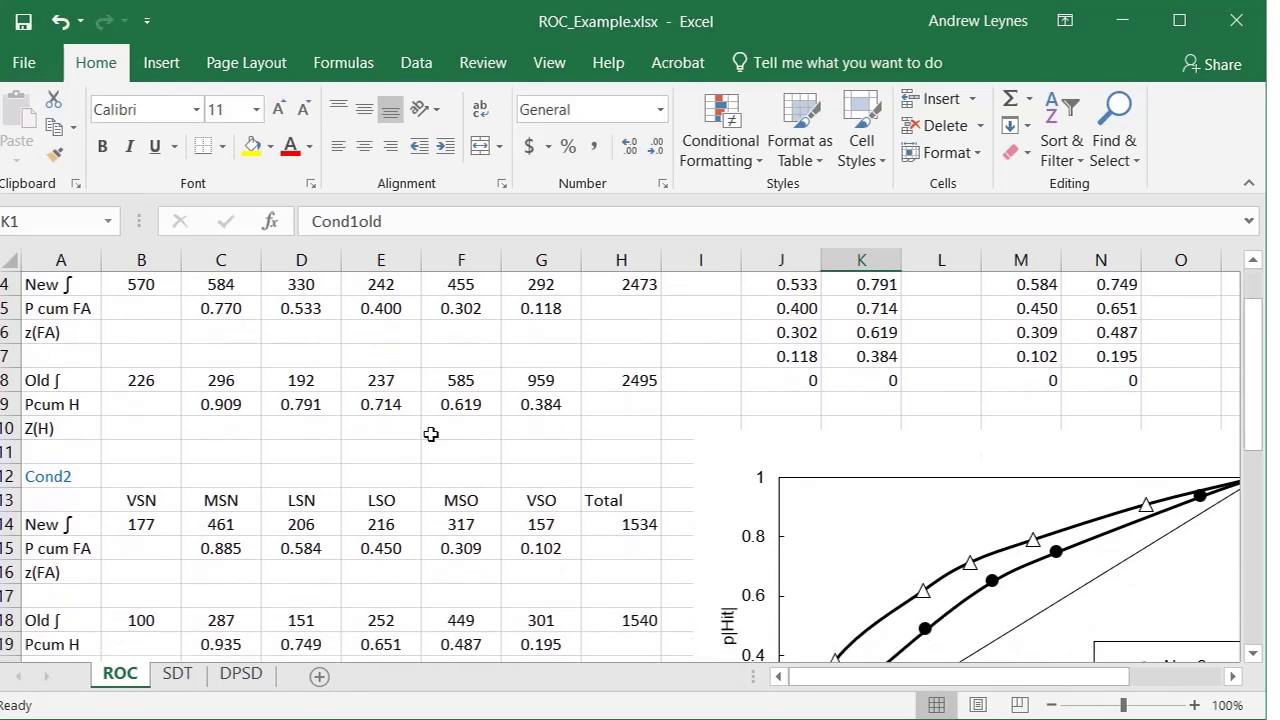
{"action": "scroll", "coordinate": [557, 497], "scroll_direction": "up", "scroll_amount": 1}
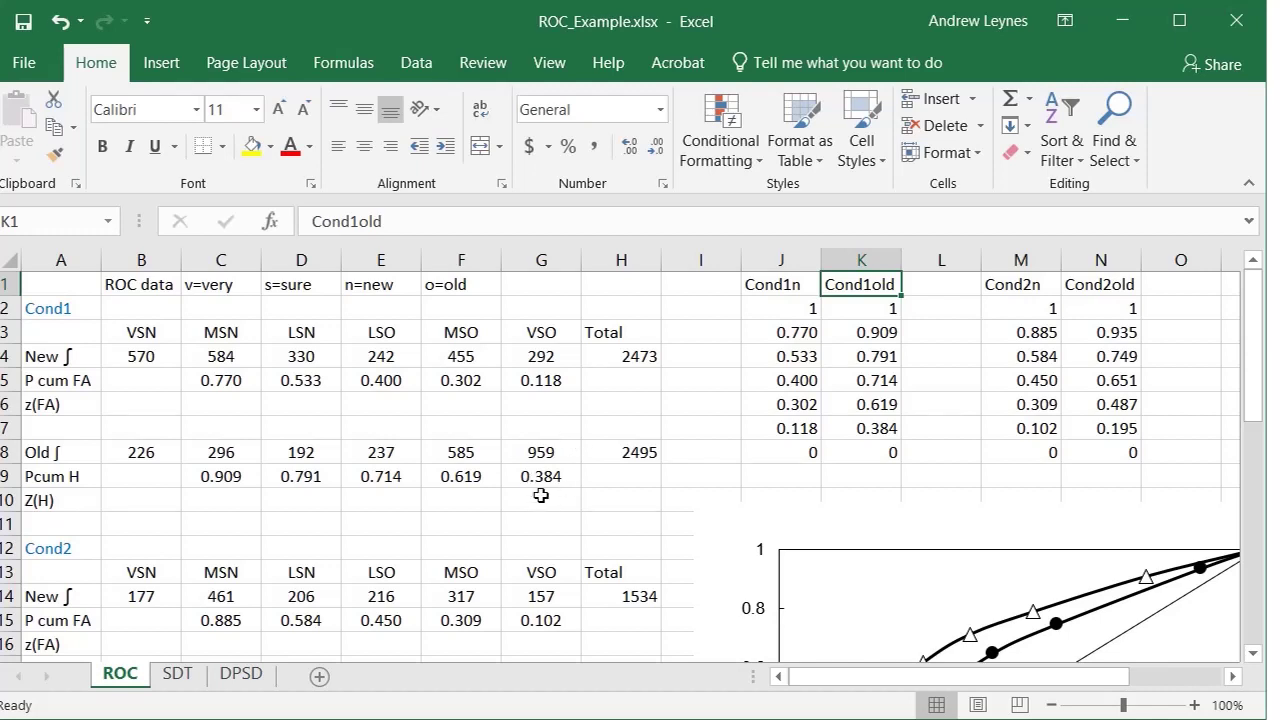
{"action": "scroll", "coordinate": [548, 502], "scroll_direction": "down", "scroll_amount": 1}
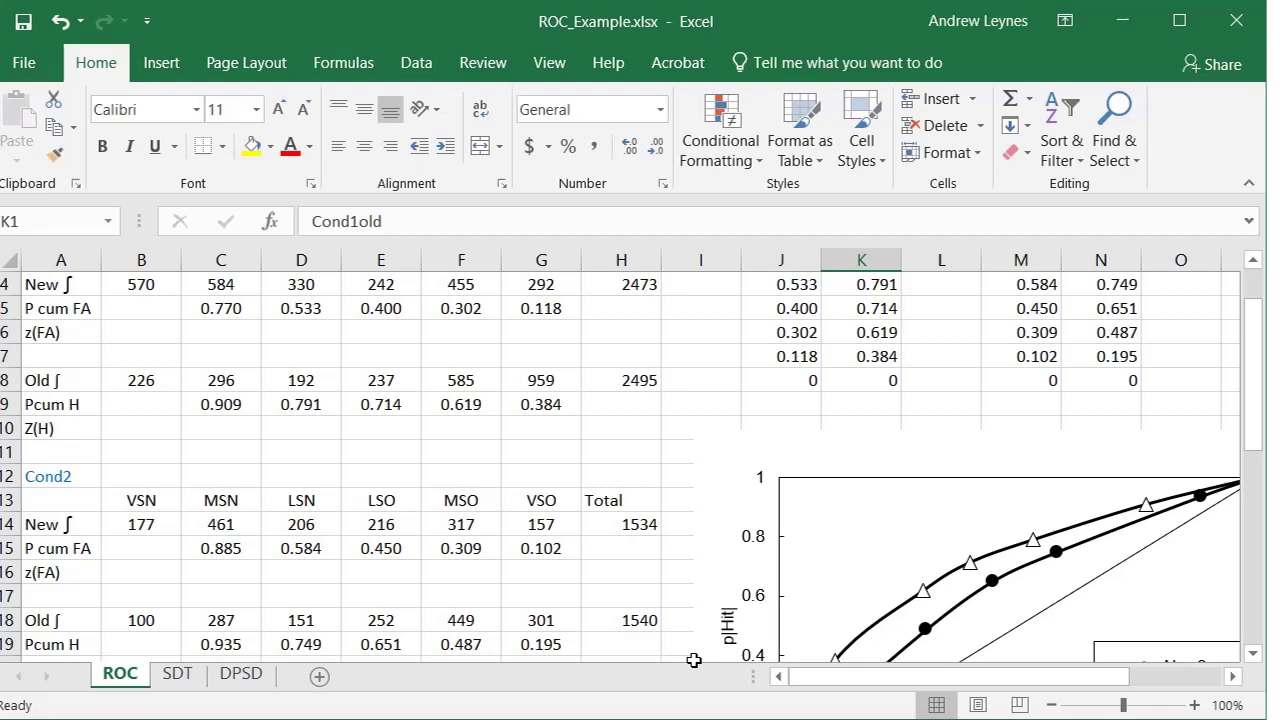
Insert a scatter chart with smooth lines and markers from the Cond1n and Cond1old values in J2:K8
{"action": "left_click_drag", "start_coordinate": [858, 685], "coordinate": [950, 685]}
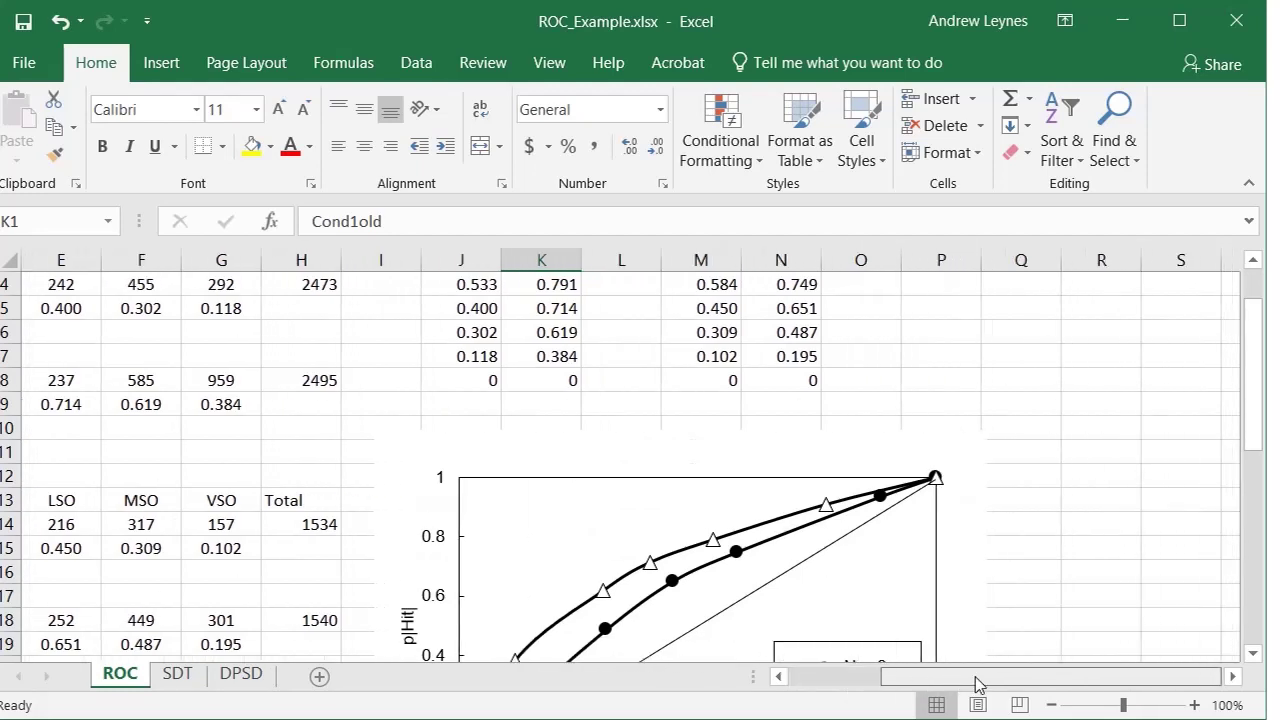
{"action": "scroll", "coordinate": [1098, 594], "scroll_direction": "up", "scroll_amount": 1}
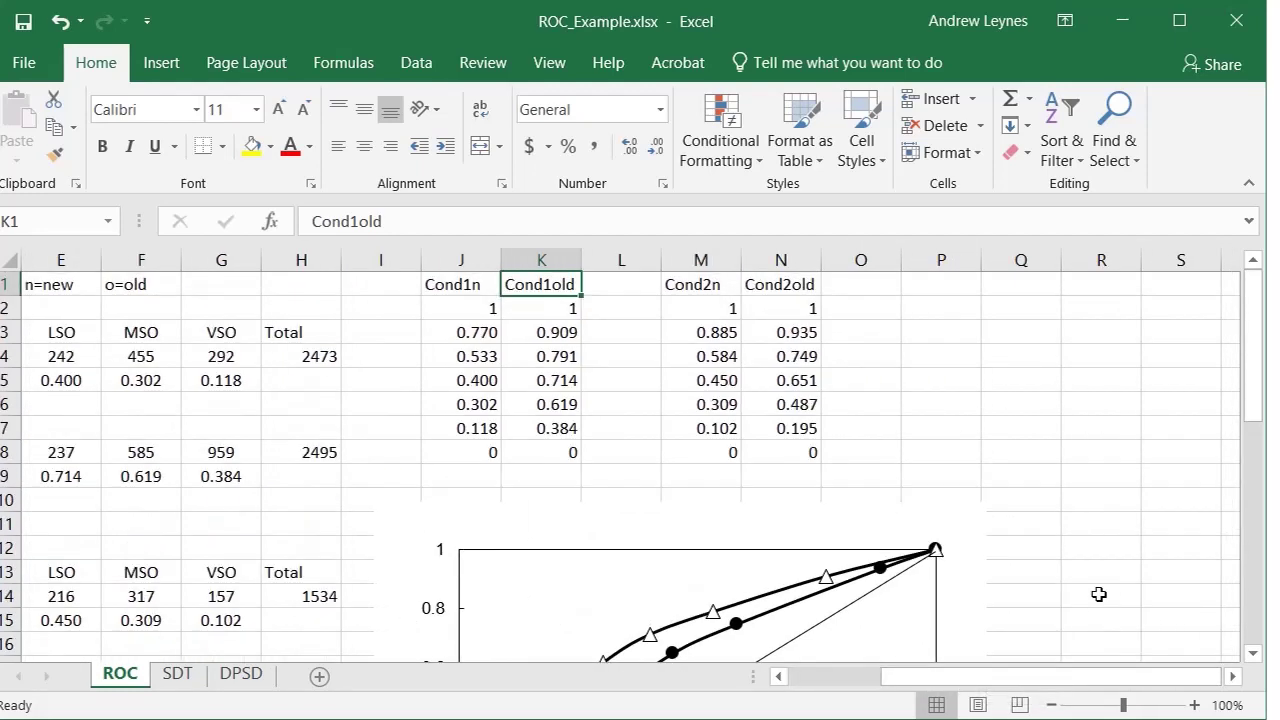
{"action": "left_click_drag", "start_coordinate": [455, 310], "coordinate": [563, 449]}
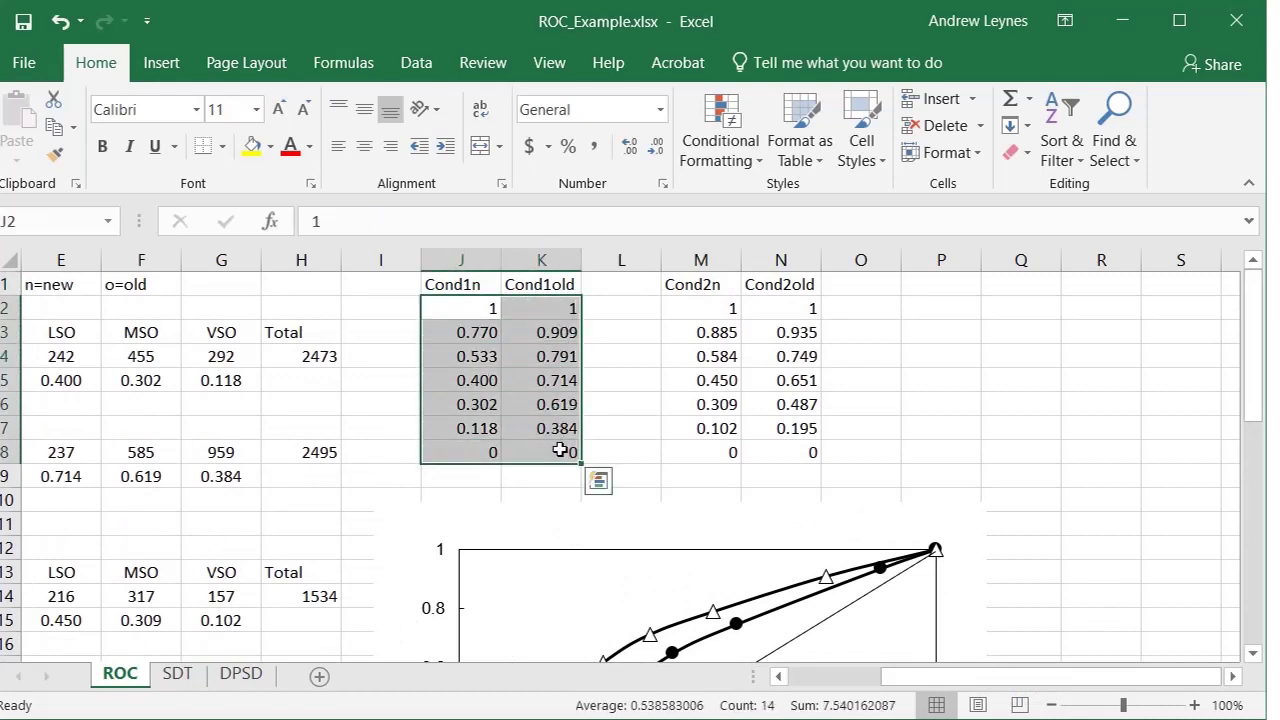
{"action": "left_click", "coordinate": [161, 64]}
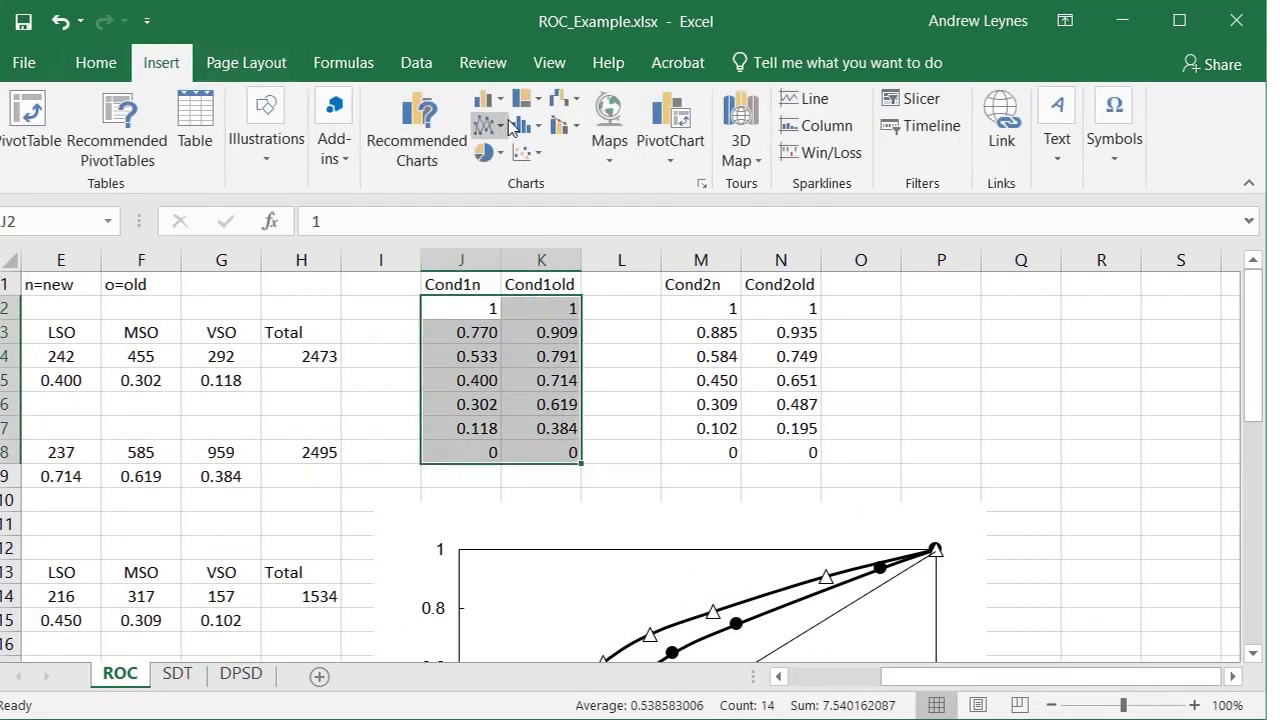
{"action": "left_click", "coordinate": [541, 155]}
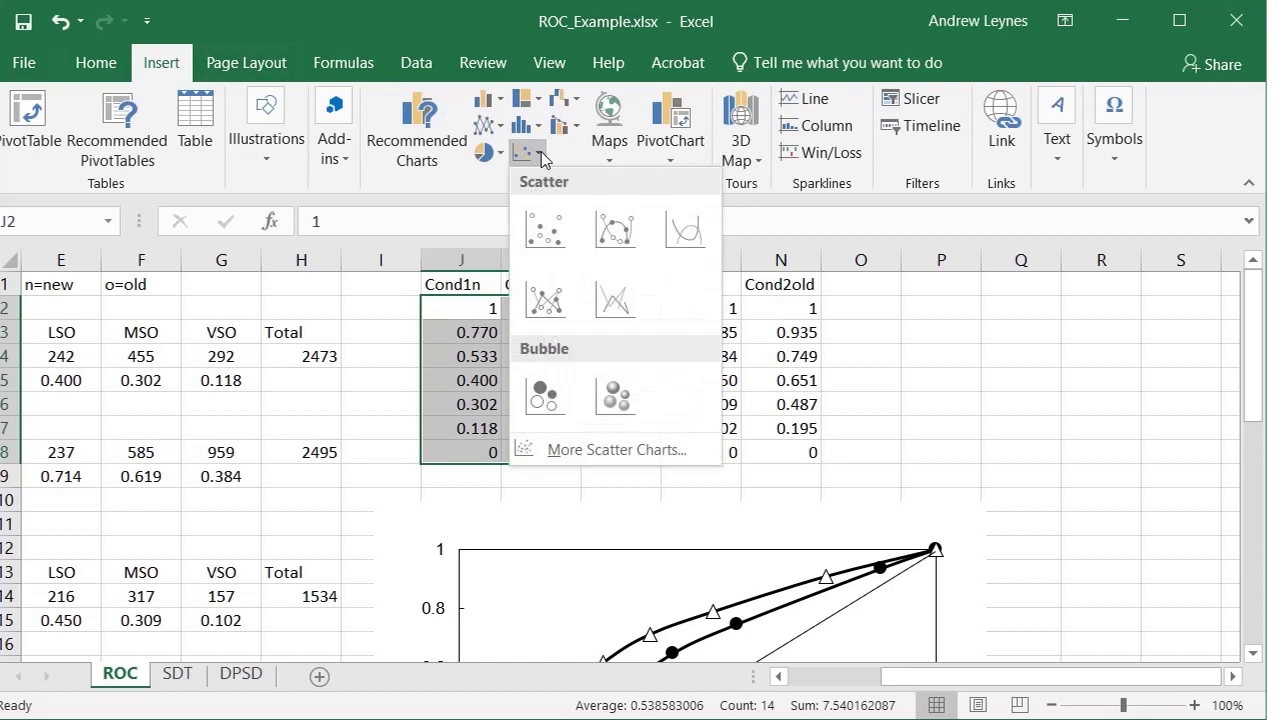
{"action": "left_click", "coordinate": [615, 230]}
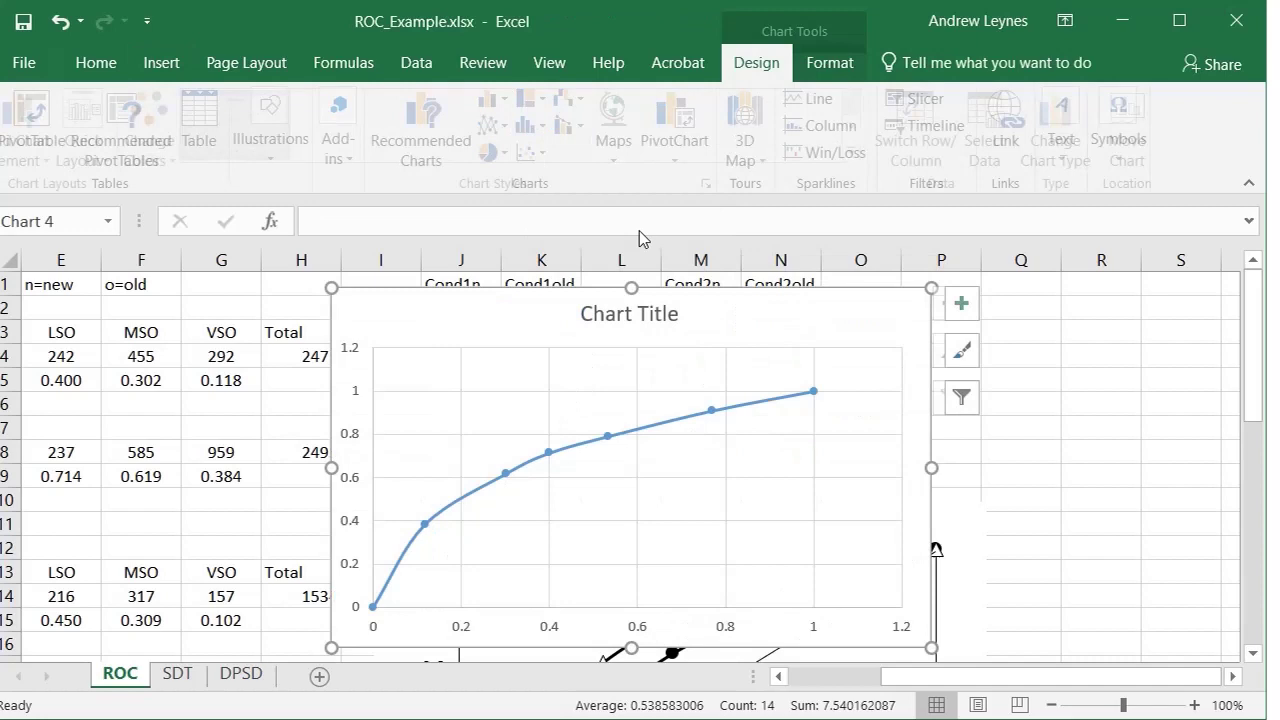
Move the new scatter chart below the plotting columns so the Cond1 and Cond2 values are uncovered
{"action": "left_click_drag", "start_coordinate": [696, 289], "coordinate": [842, 489]}
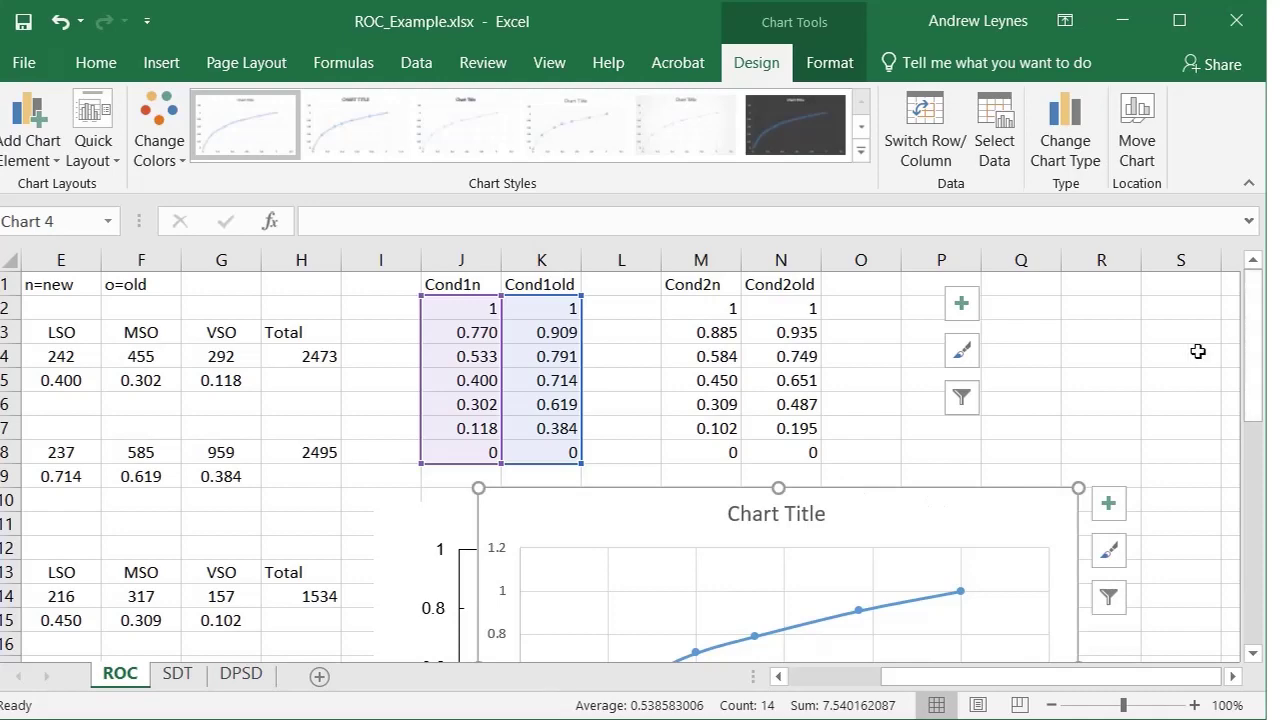
{"action": "scroll", "coordinate": [1198, 351], "scroll_direction": "down", "scroll_amount": 2}
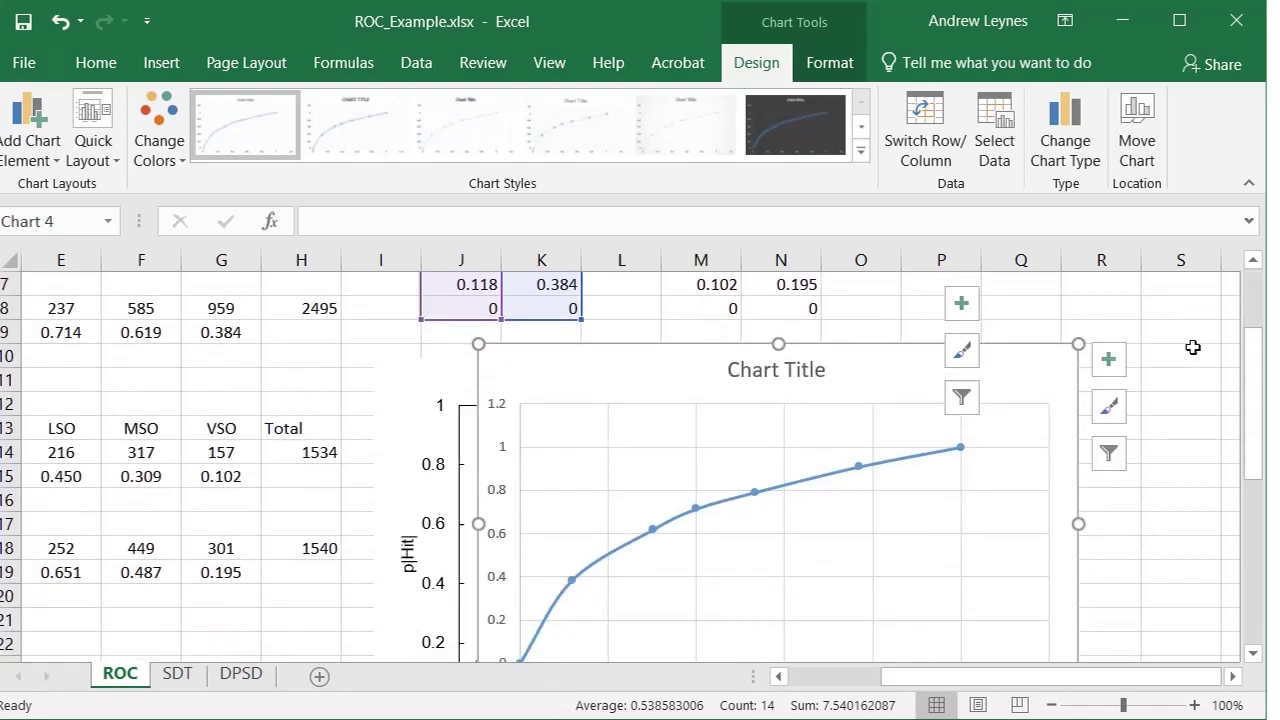
{"action": "scroll", "coordinate": [1193, 347], "scroll_direction": "down", "scroll_amount": 2}
{"action": "scroll", "coordinate": [1193, 347], "scroll_direction": "up", "scroll_amount": 4}
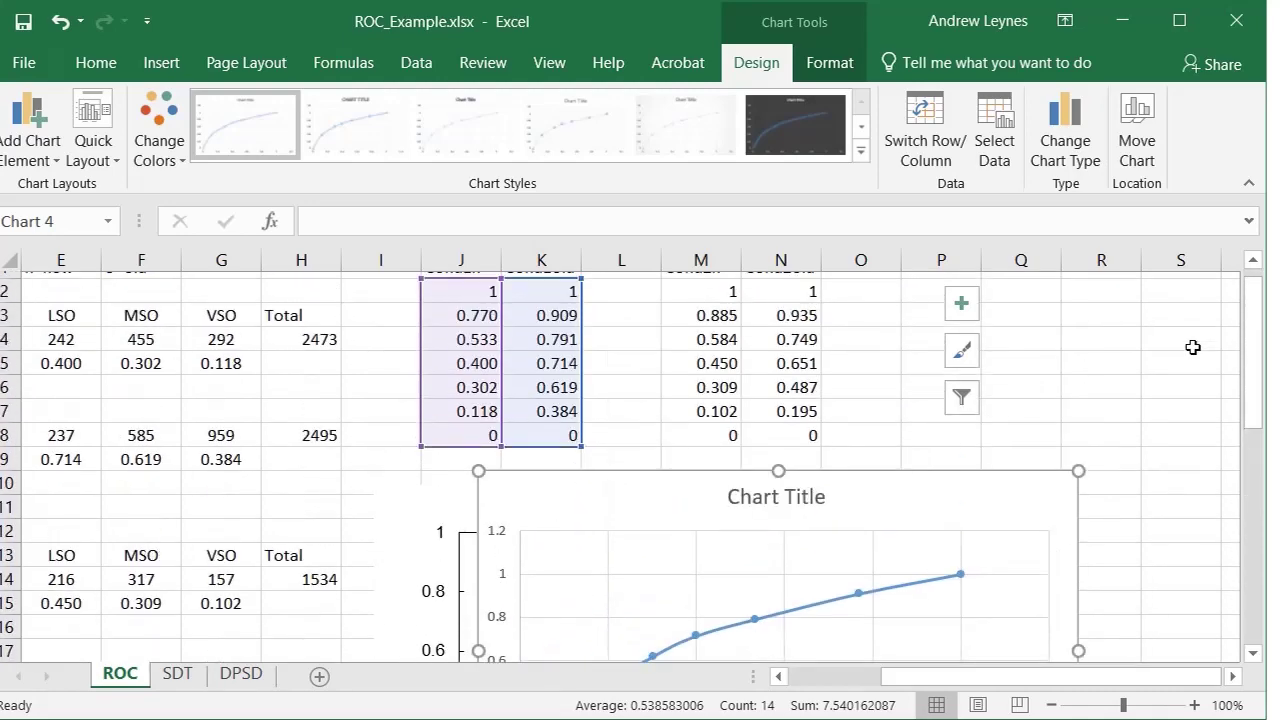
{"action": "scroll", "coordinate": [1193, 347], "scroll_direction": "up", "scroll_amount": 1}
{"action": "scroll", "coordinate": [1193, 347], "scroll_direction": "down", "scroll_amount": 2}
{"action": "scroll", "coordinate": [1193, 347], "scroll_direction": "up", "scroll_amount": 1}
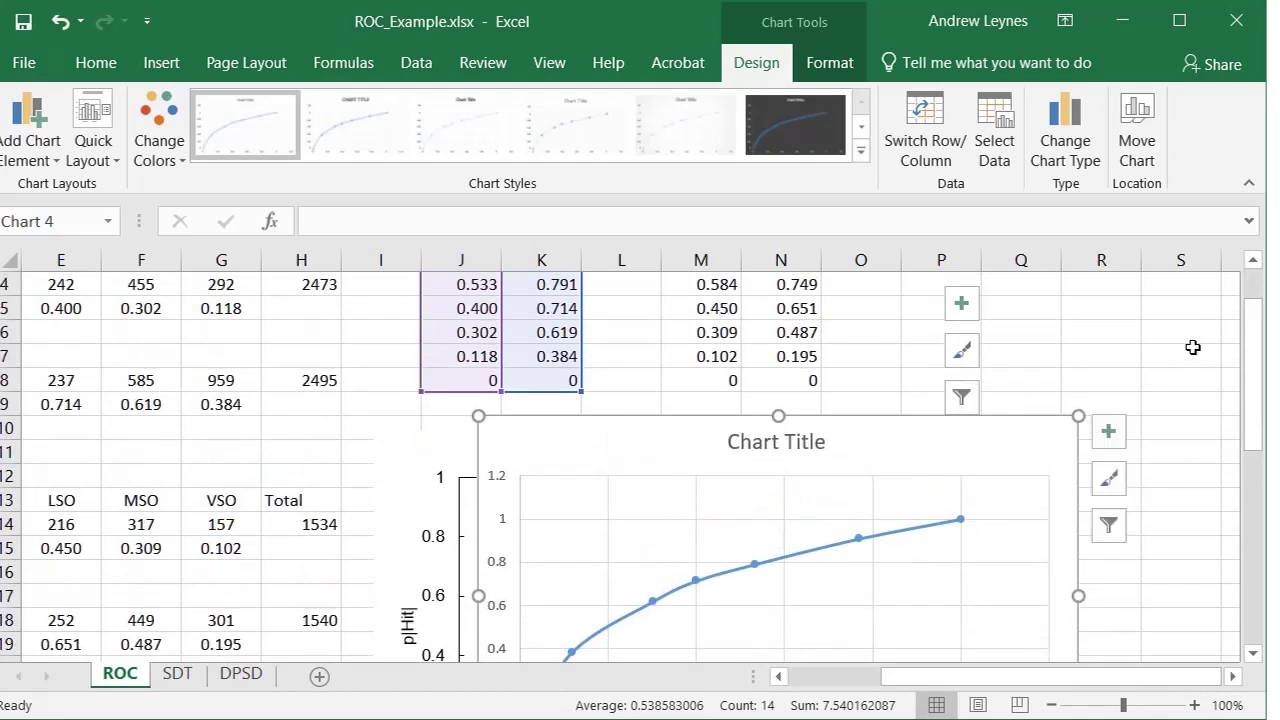
Add a chart series named Cond2 with its X values taken from the Cond2n values in M2:M8
{"action": "left_click", "coordinate": [1118, 427]}
{"action": "left_click", "coordinate": [1118, 427]}
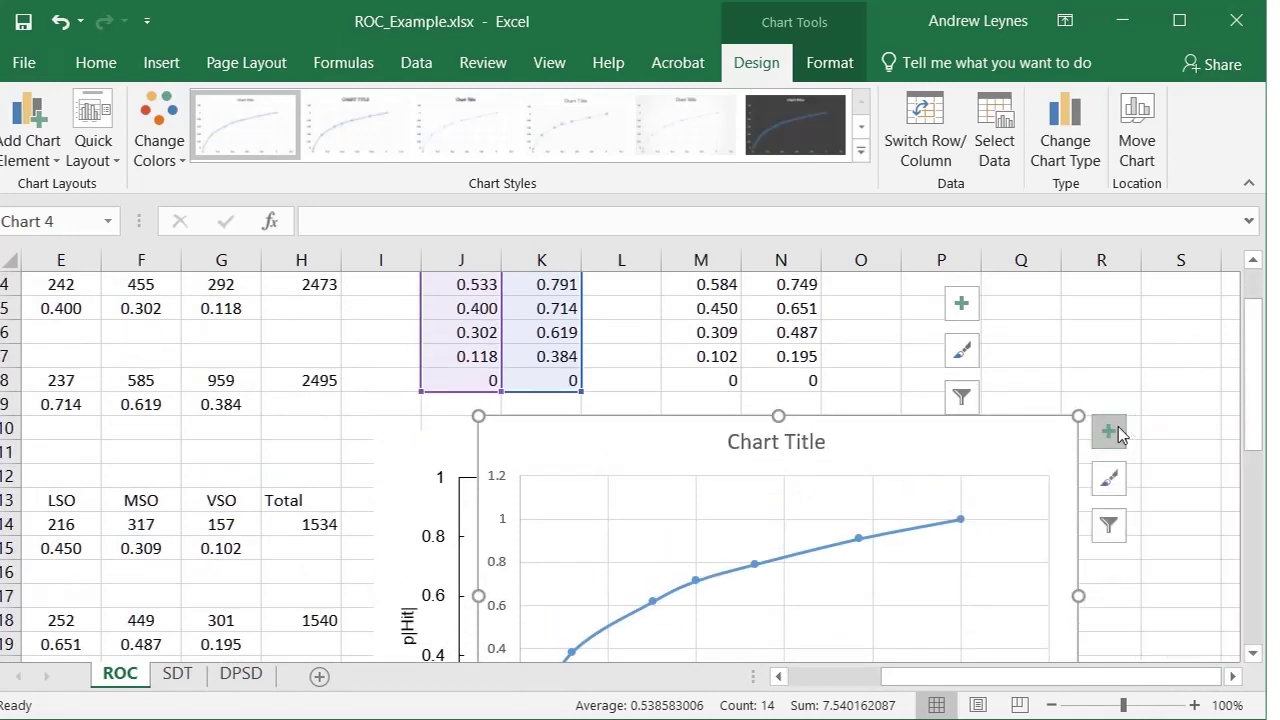
{"action": "left_click", "coordinate": [994, 145]}
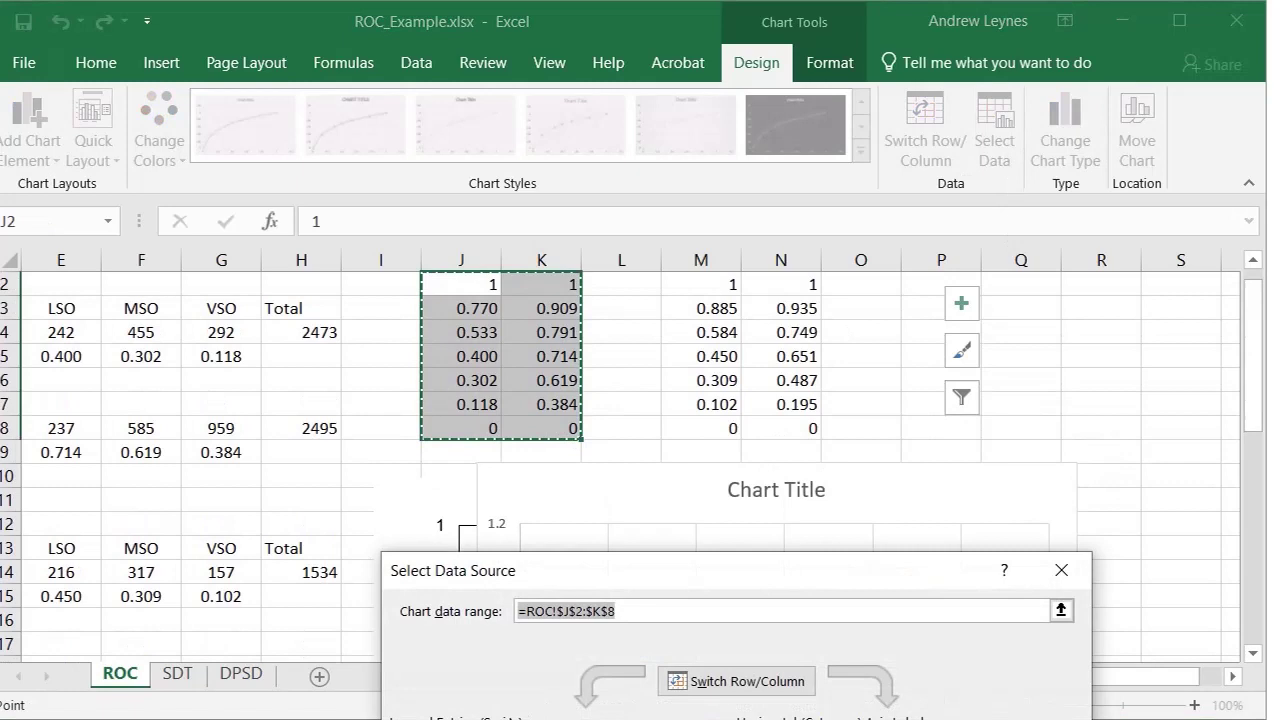
{"action": "key", "text": "alt+a"}
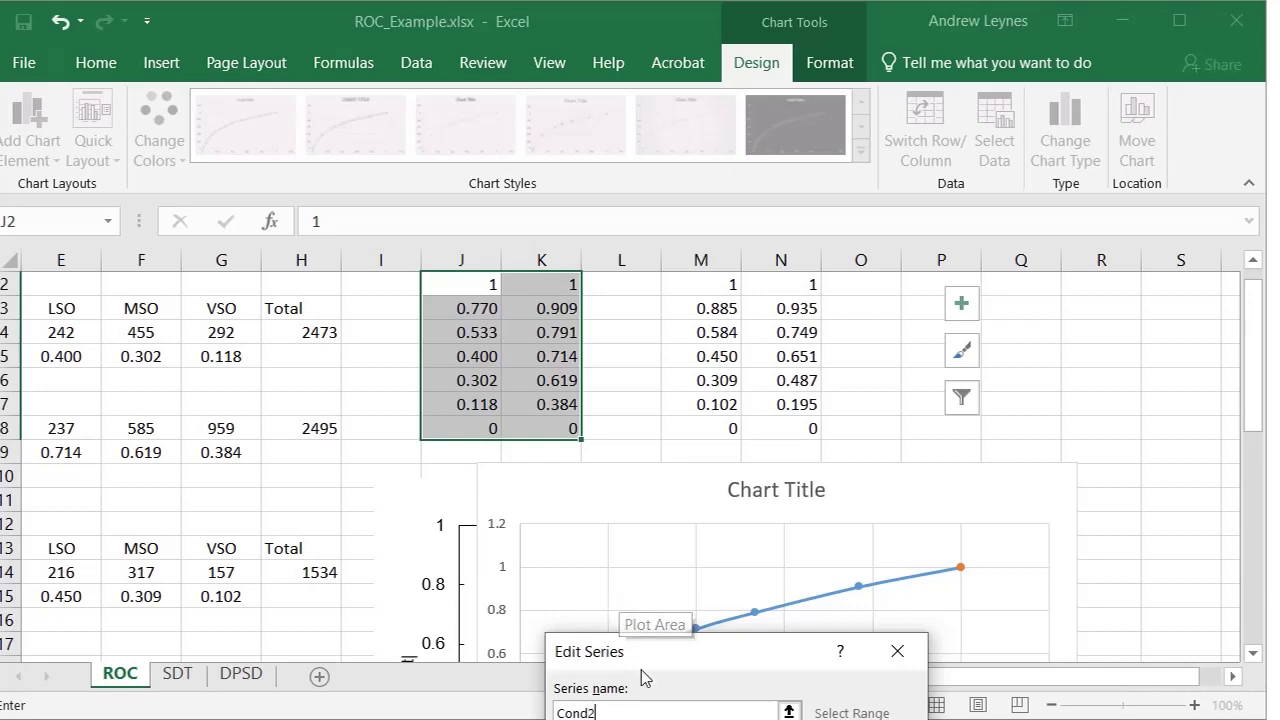
{"action": "key", "text": "Tab"}
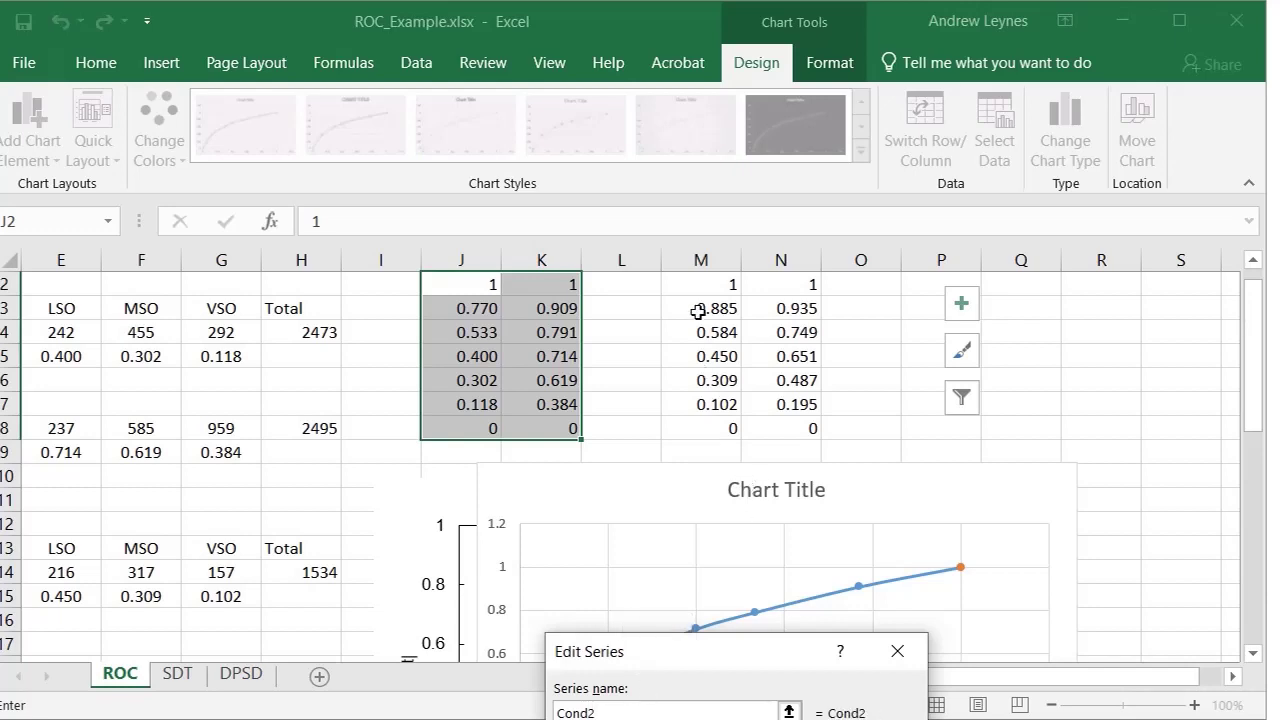
{"action": "scroll", "coordinate": [697, 311], "scroll_direction": "up", "scroll_amount": 1}
{"action": "left_click_drag", "start_coordinate": [700, 334], "coordinate": [702, 452]}
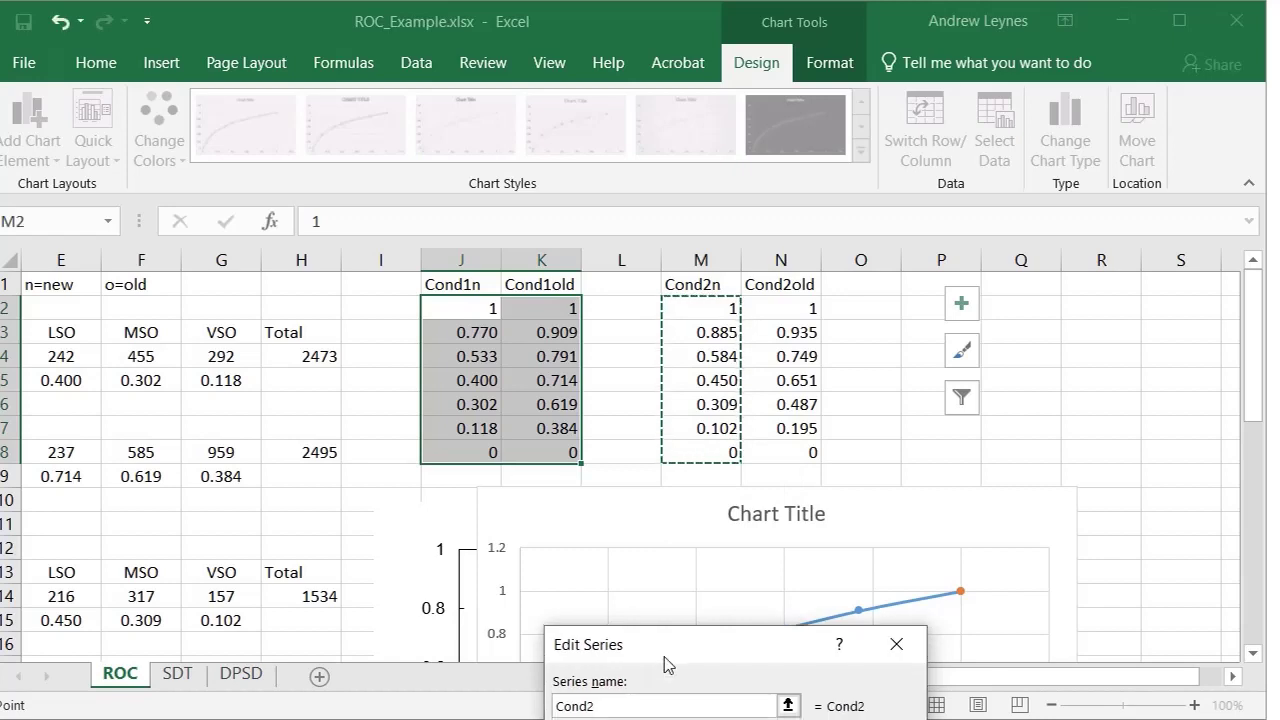
{"action": "left_click_drag", "start_coordinate": [665, 668], "coordinate": [280, 324]}
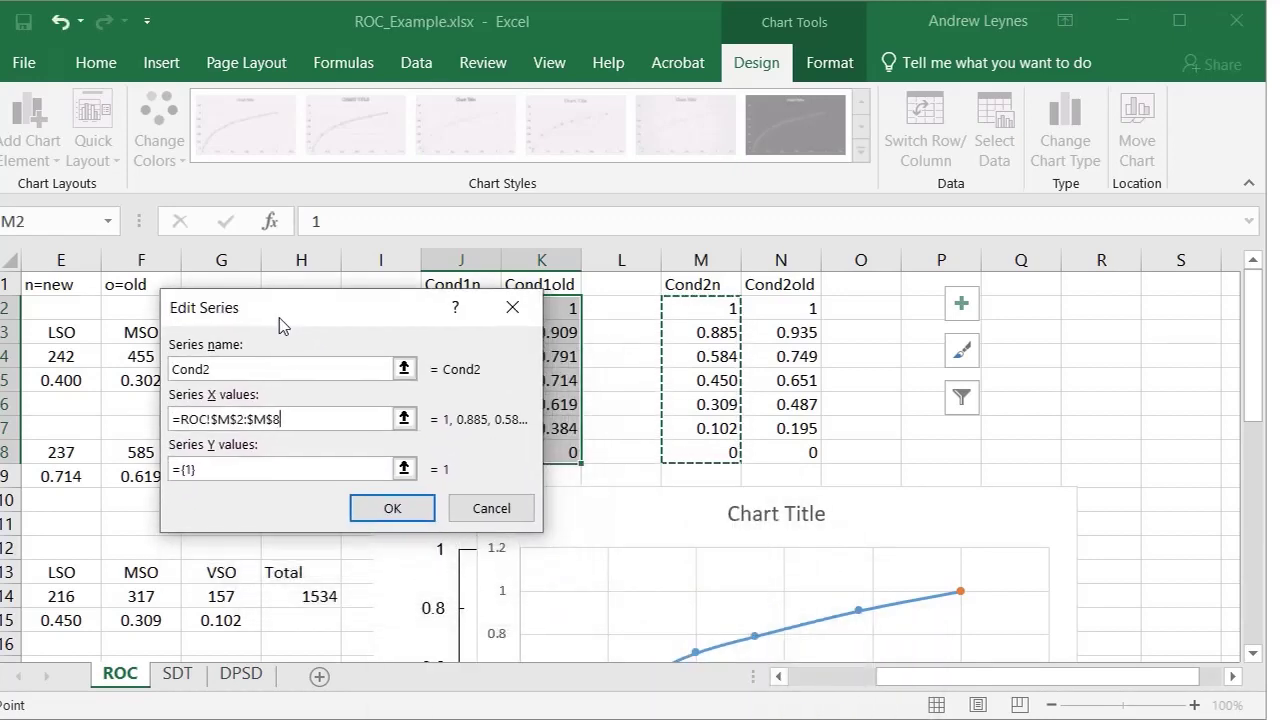
Set the Cond2 series' Y values to the Cond2old range N2:N8 and accept the updated data source
{"action": "left_click_drag", "start_coordinate": [263, 466], "coordinate": [127, 468]}
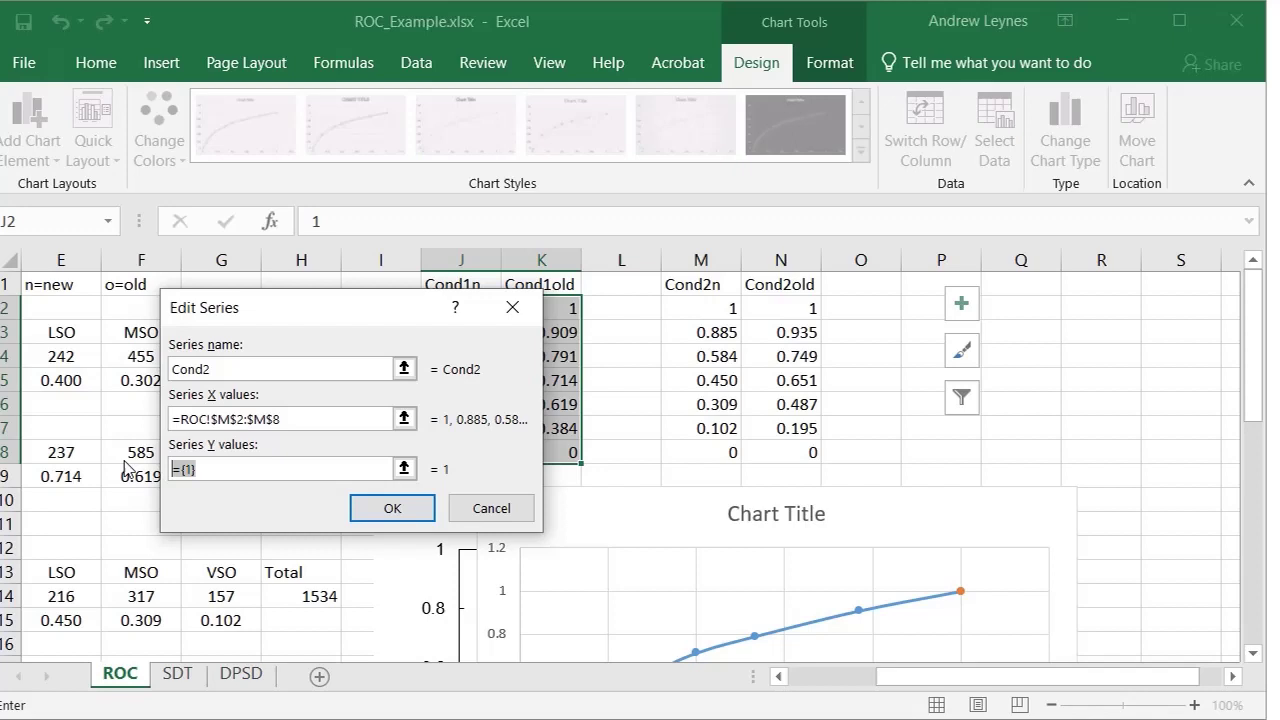
{"action": "key", "text": "BackSpace"}
{"action": "left_click_drag", "start_coordinate": [779, 297], "coordinate": [792, 452]}
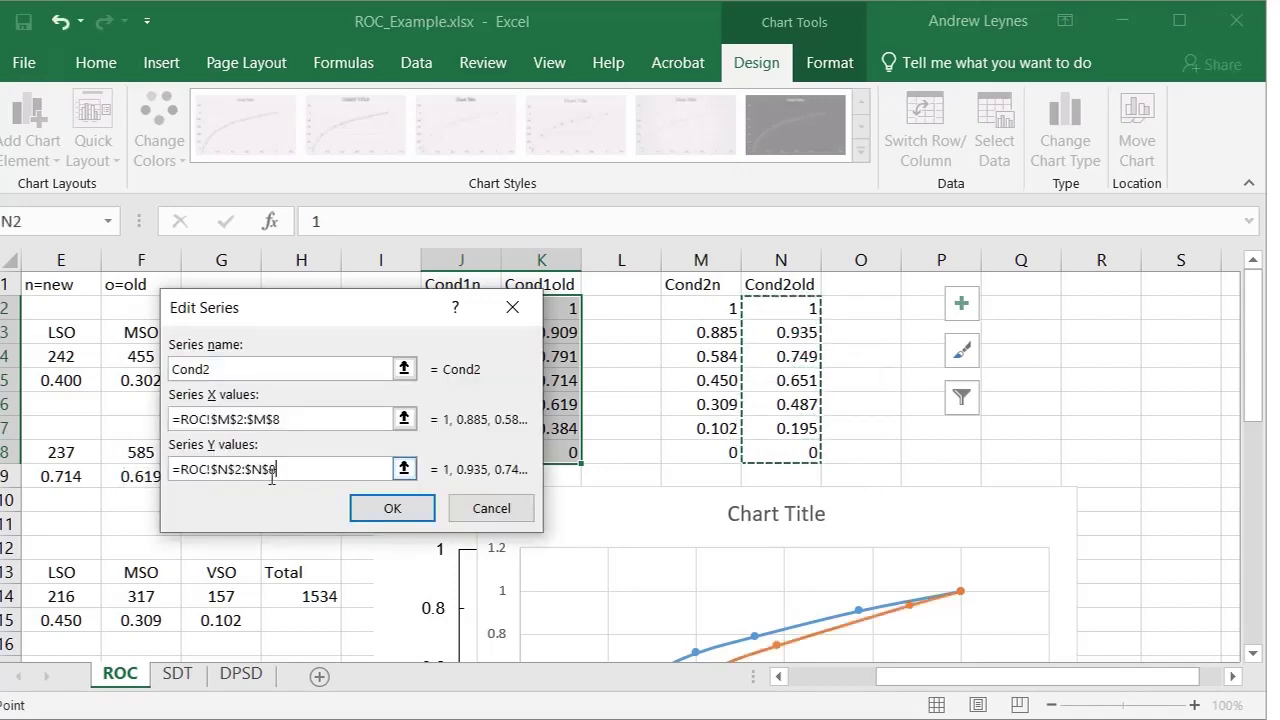
{"action": "left_click", "coordinate": [392, 508]}
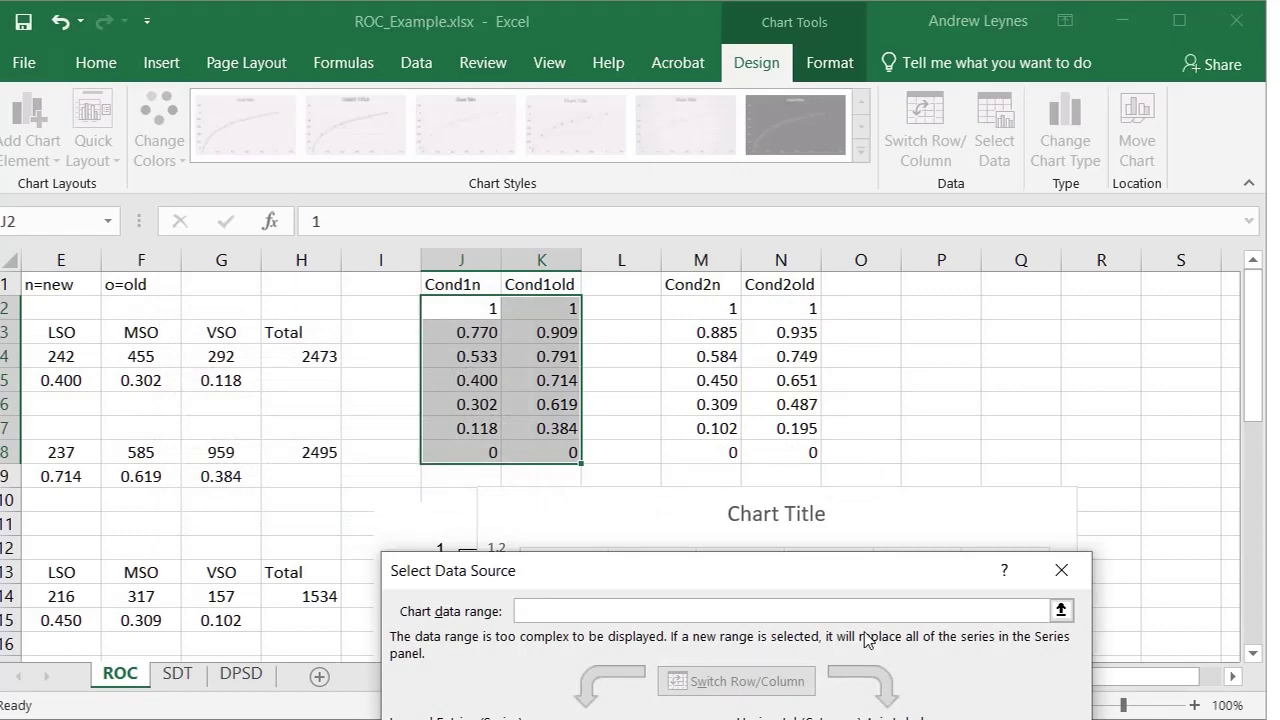
{"action": "key", "text": "Return"}
Recolor the Cond2 curve's line to solid black
{"action": "scroll", "coordinate": [731, 383], "scroll_direction": "down", "scroll_amount": 3}
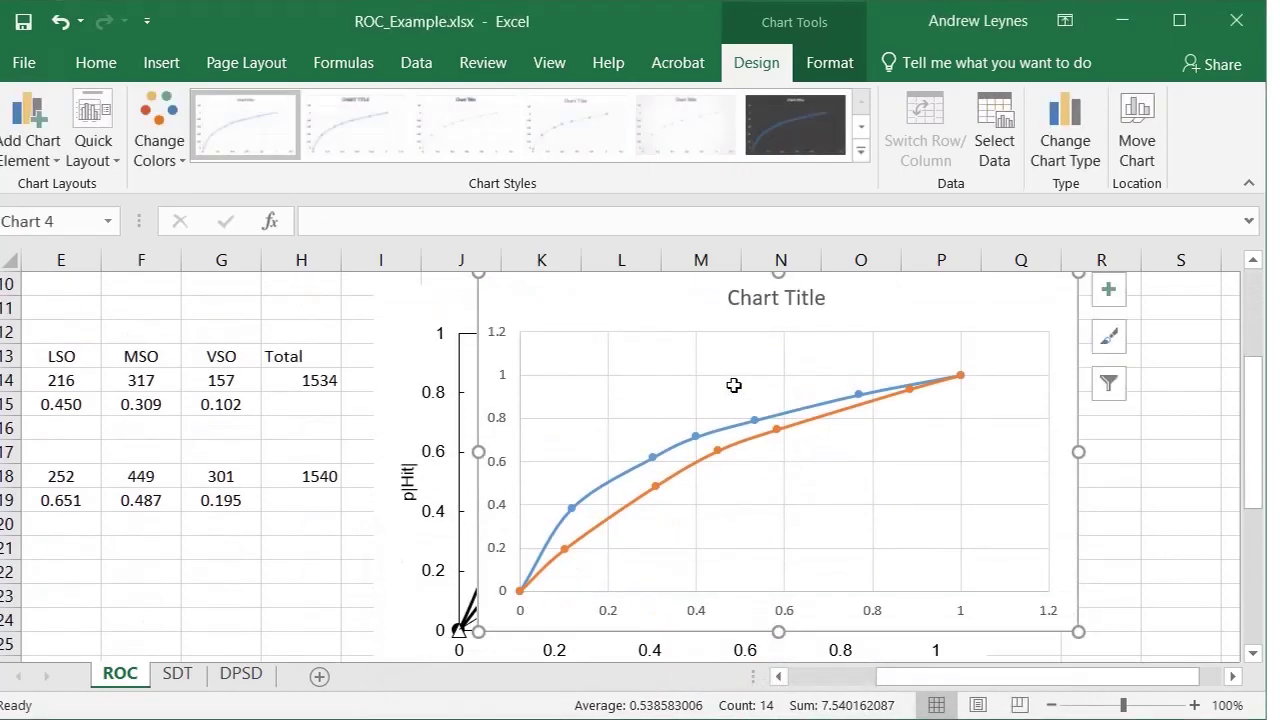
{"action": "double_click", "coordinate": [605, 520]}
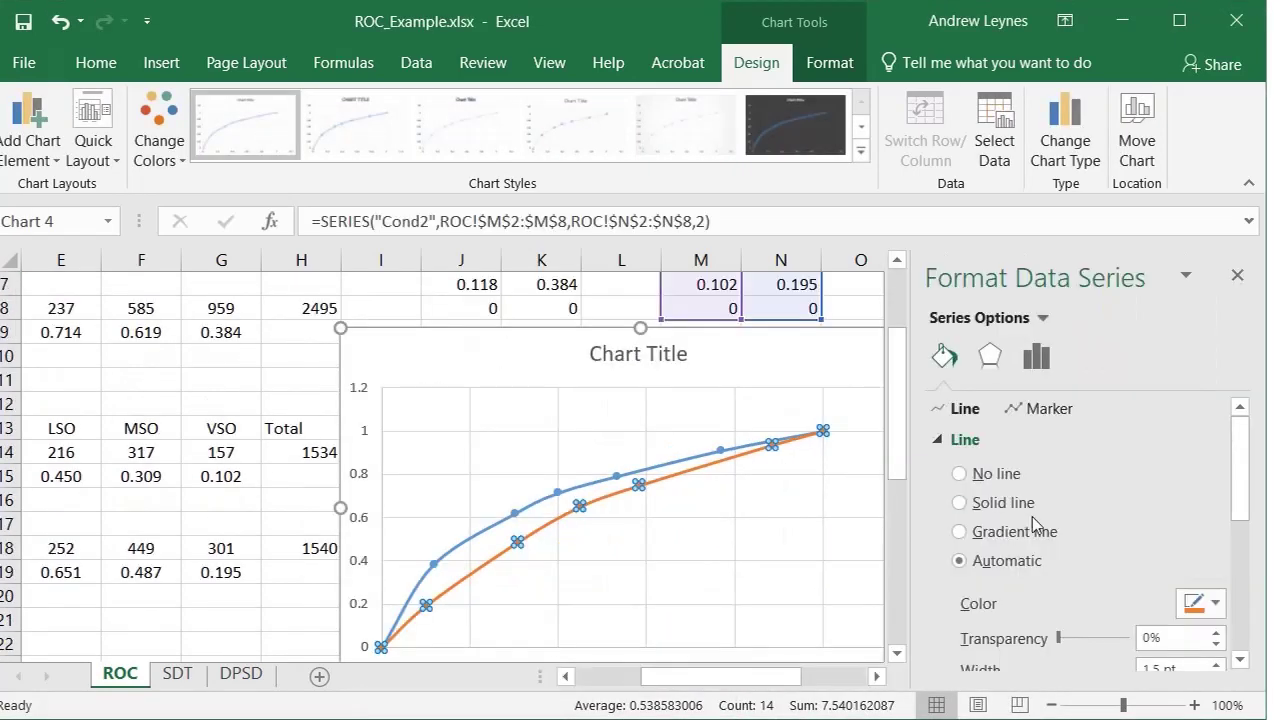
{"action": "left_click", "coordinate": [1199, 606]}
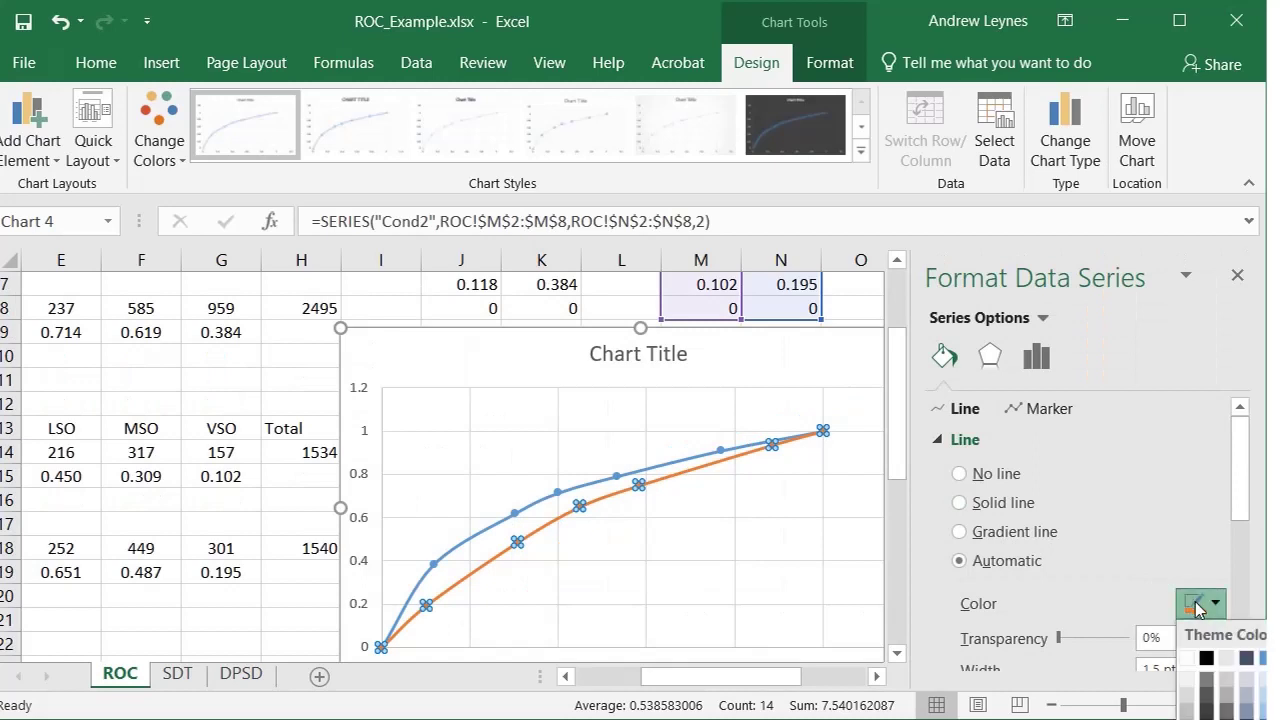
{"action": "left_click", "coordinate": [1206, 657]}
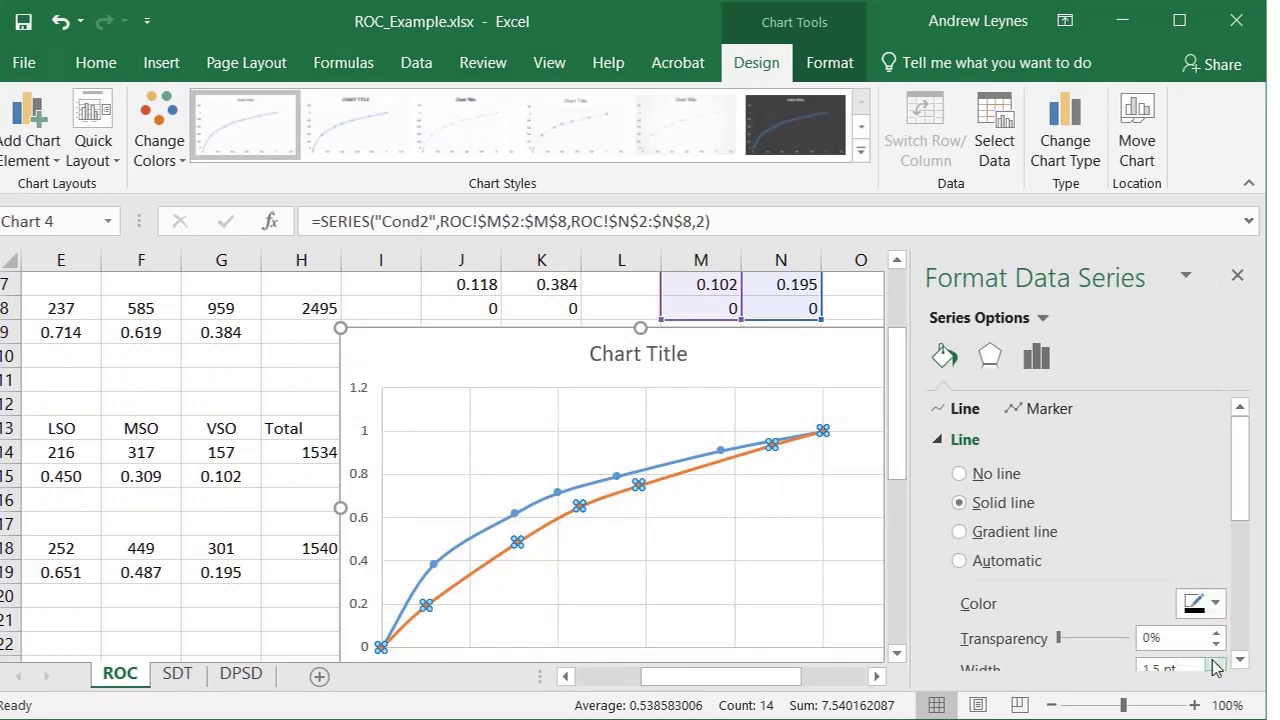
Give the Cond2 series' markers a solid white fill
{"action": "left_click", "coordinate": [1035, 406]}
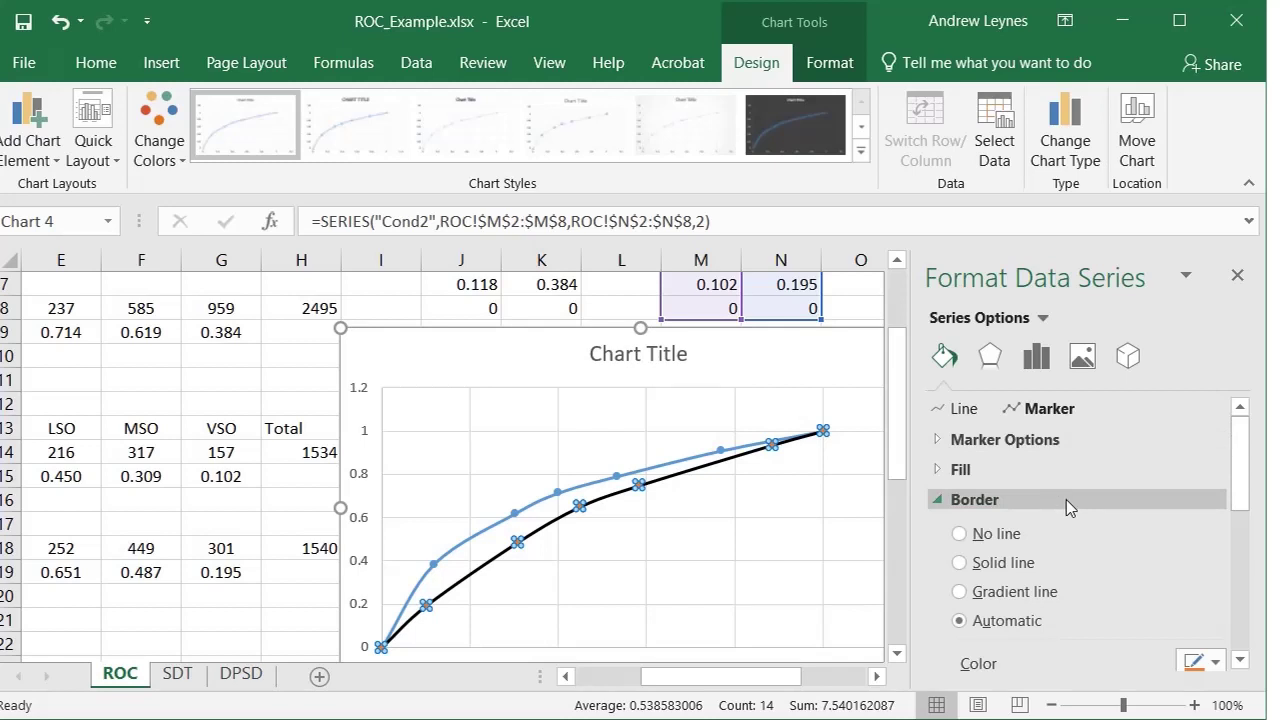
{"action": "scroll", "coordinate": [1050, 520], "scroll_direction": "down", "scroll_amount": 2}
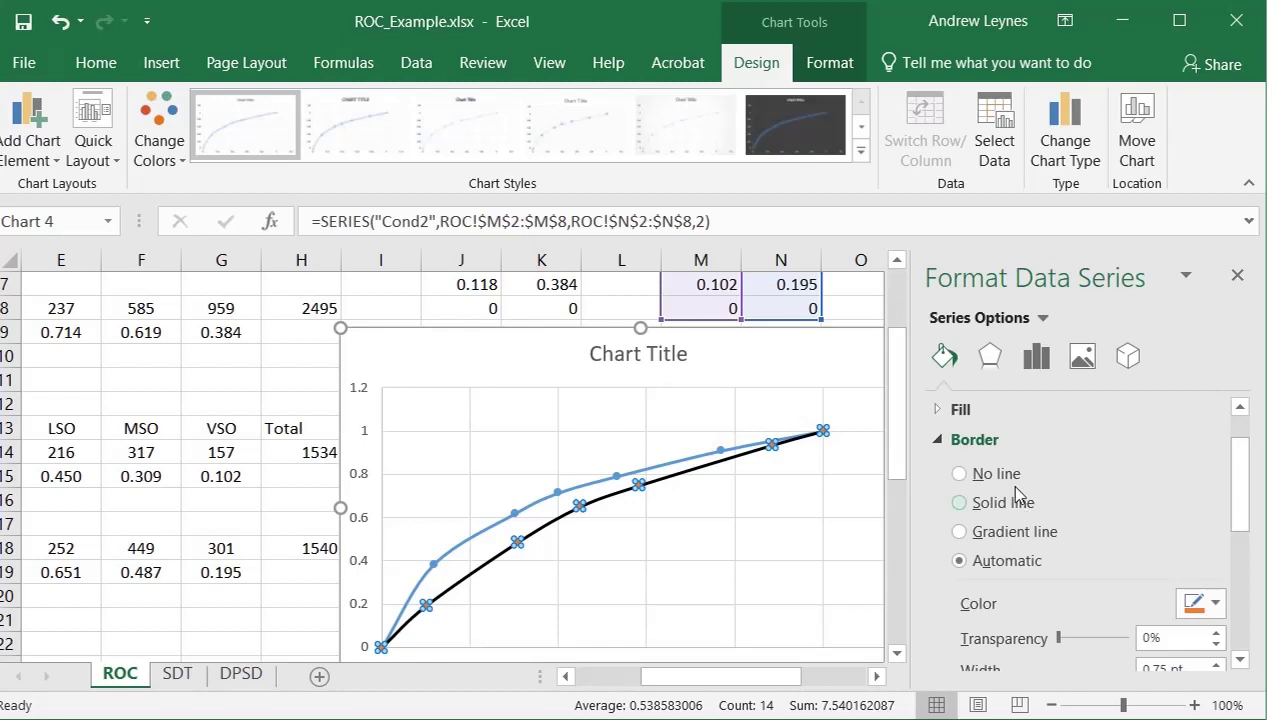
{"action": "left_click", "coordinate": [1009, 406]}
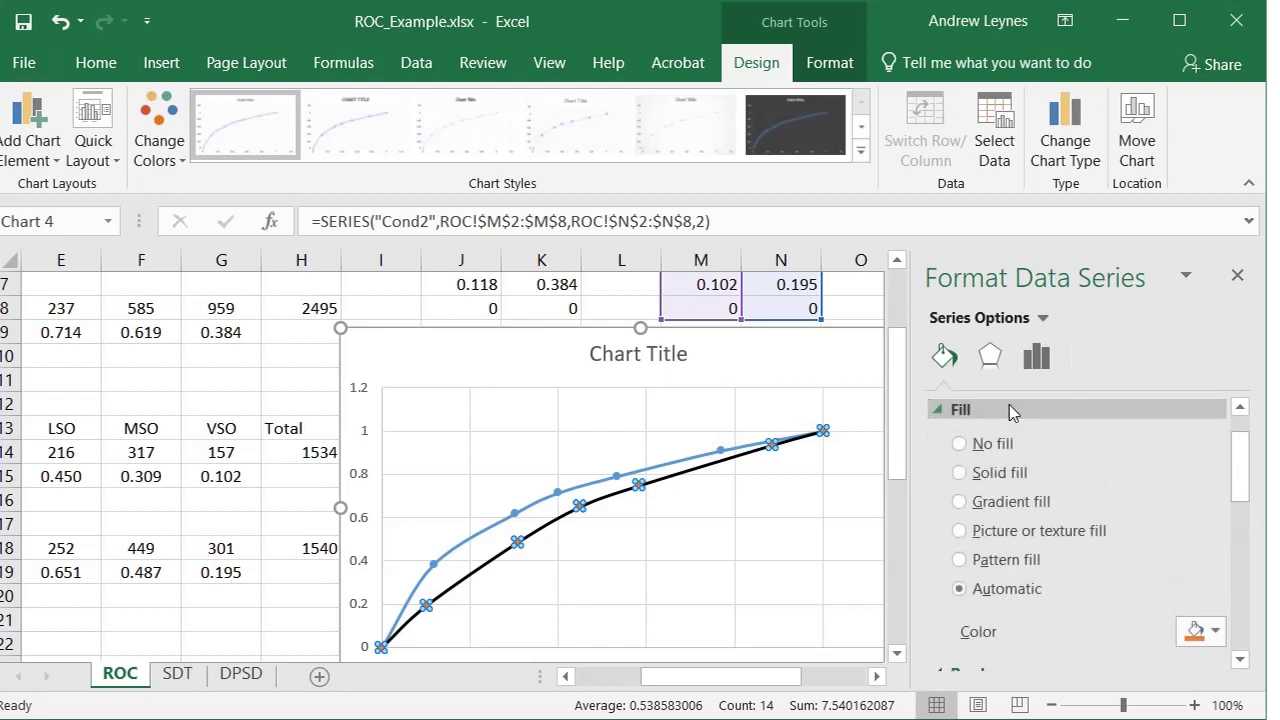
{"action": "left_click", "coordinate": [1008, 480]}
{"action": "left_click", "coordinate": [1196, 630]}
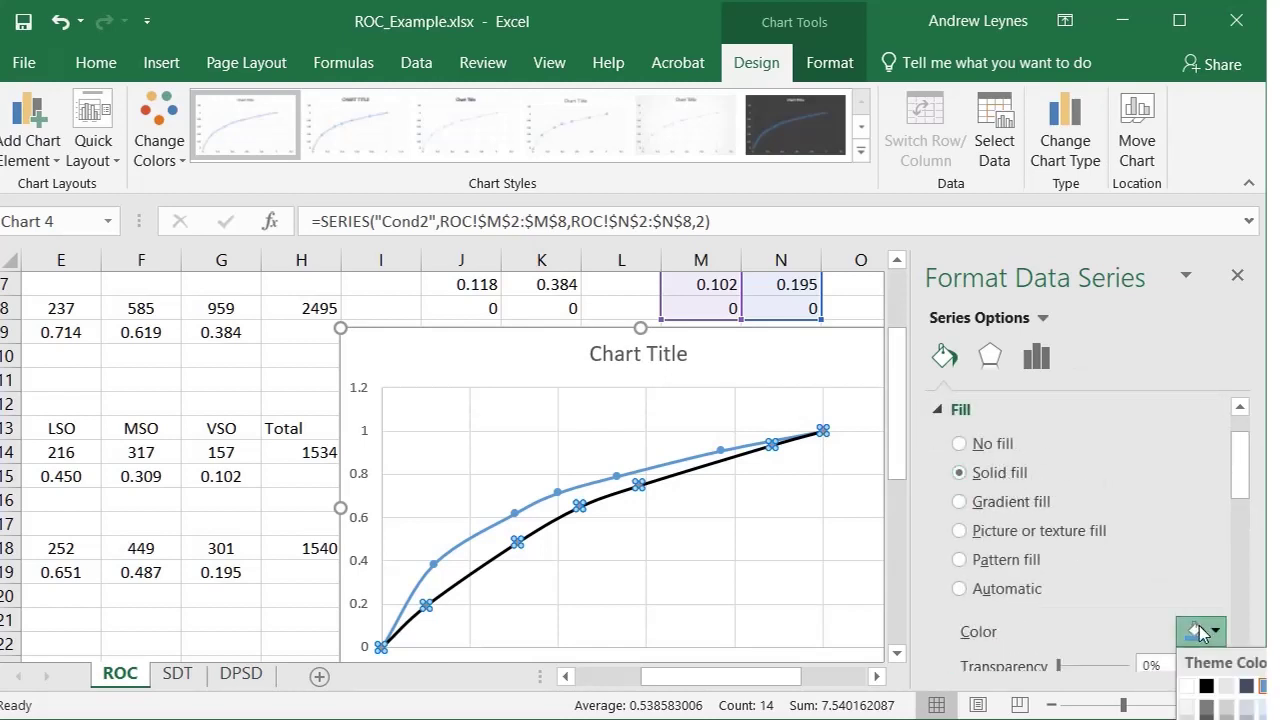
{"action": "left_click", "coordinate": [1204, 688]}
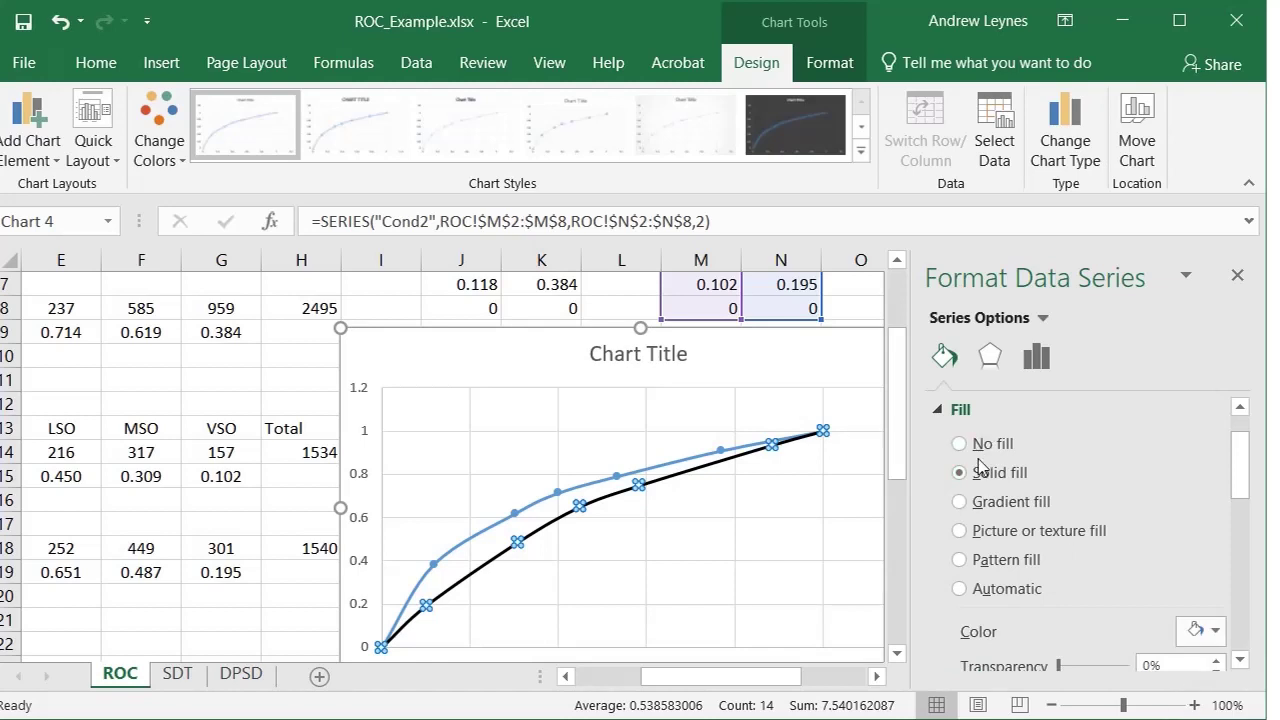
{"action": "scroll", "coordinate": [980, 465], "scroll_direction": "down", "scroll_amount": 1}
{"action": "scroll", "coordinate": [975, 455], "scroll_direction": "up", "scroll_amount": 3}
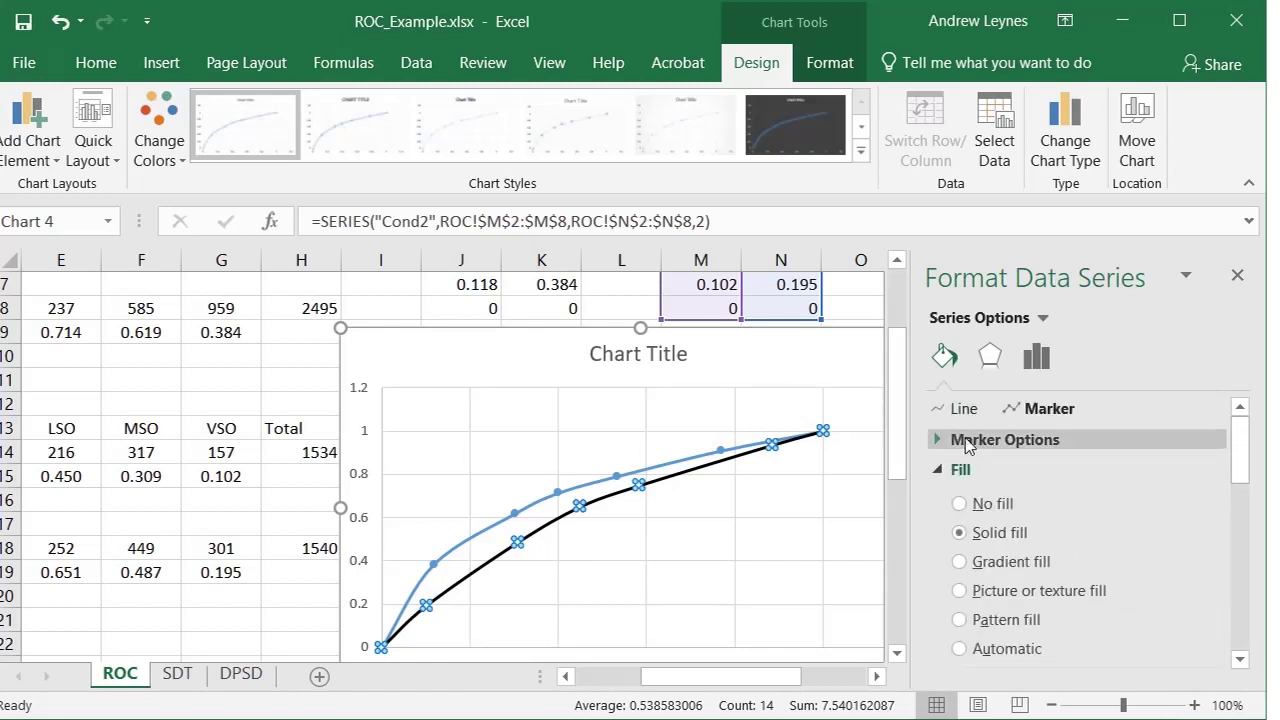
Change the Cond2 markers to the built-in triangle shape at size 13
{"action": "left_click", "coordinate": [968, 442]}
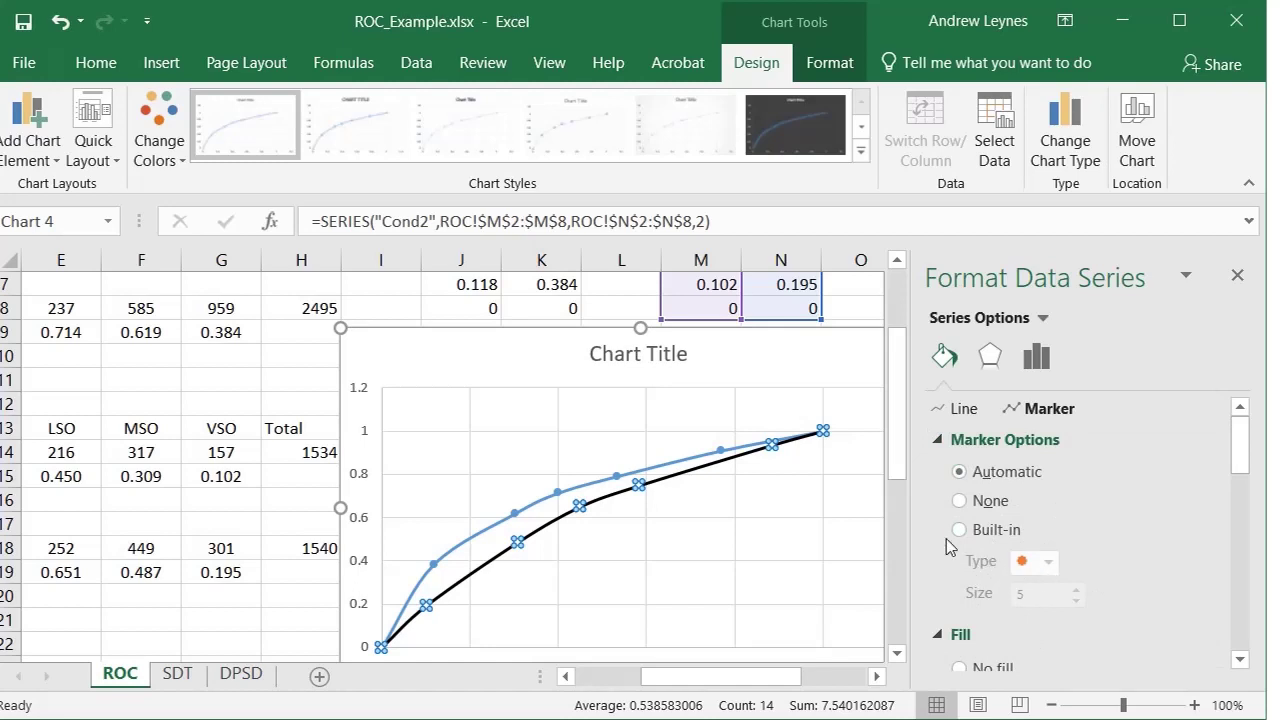
{"action": "left_click", "coordinate": [960, 529]}
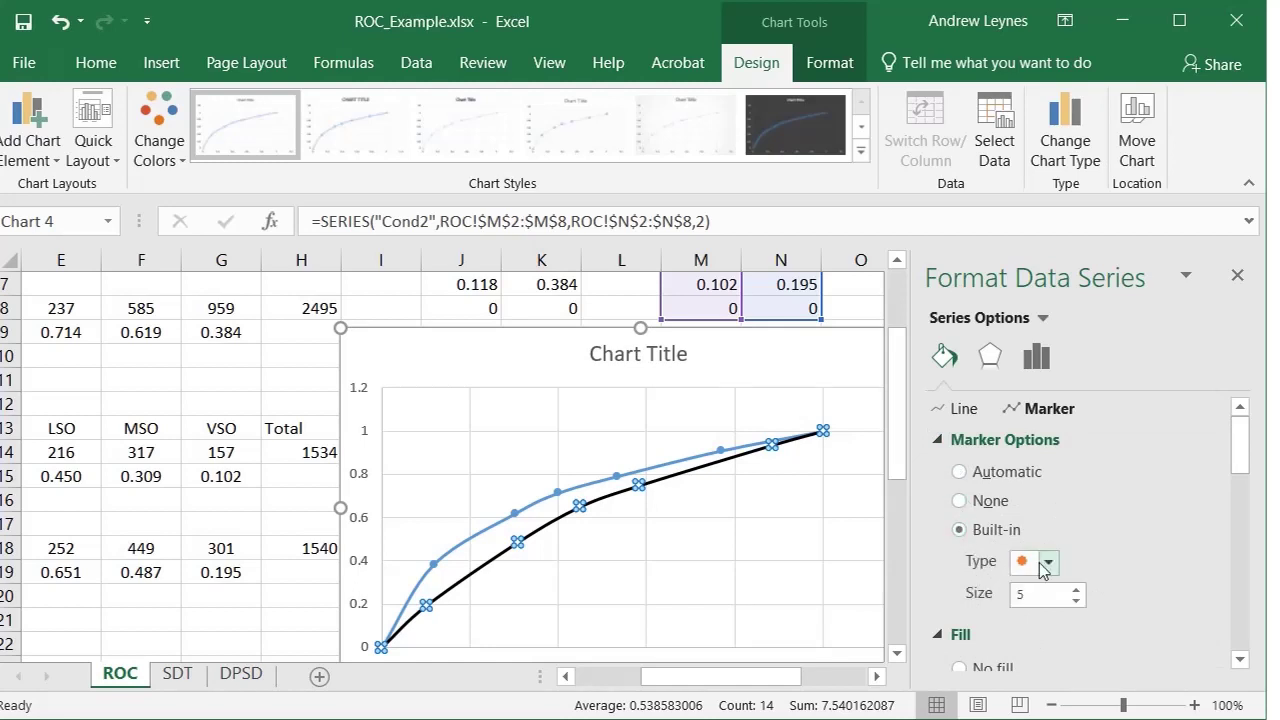
{"action": "left_click", "coordinate": [1048, 562]}
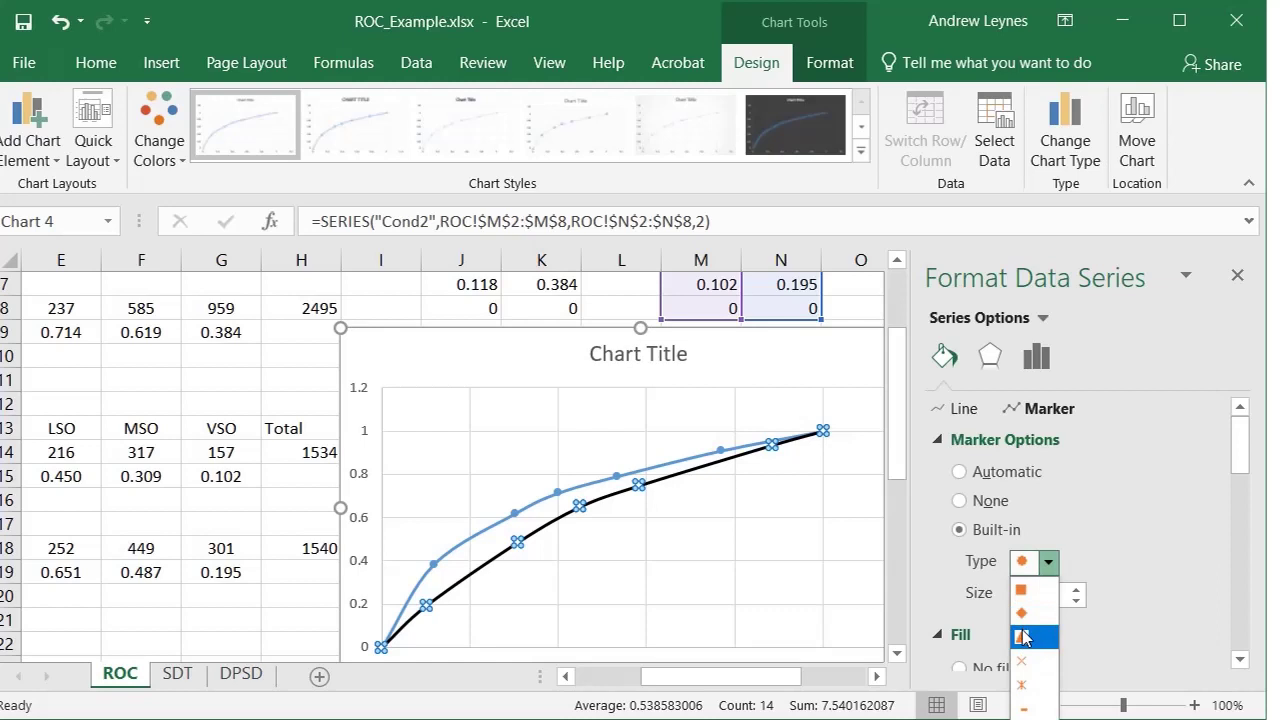
{"action": "left_click", "coordinate": [1022, 637]}
{"action": "left_click", "coordinate": [1076, 589]}
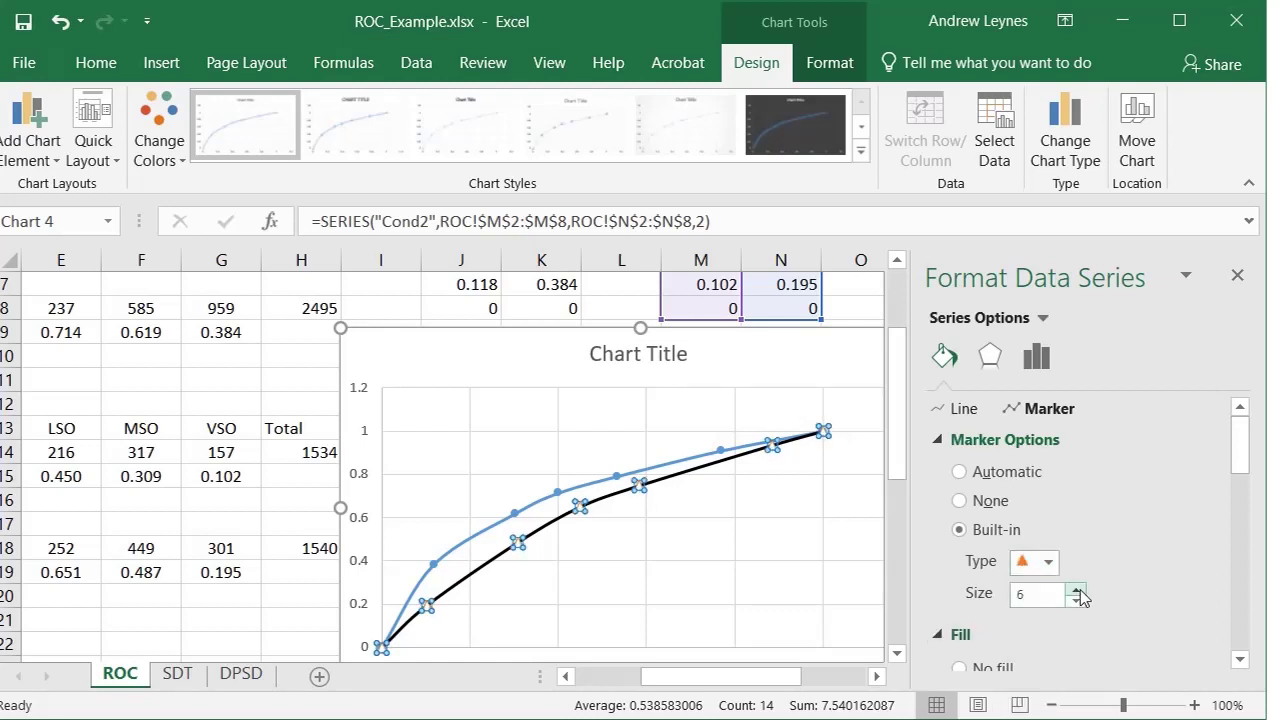
{"action": "left_click", "coordinate": [1076, 589]}
{"action": "left_click", "coordinate": [1076, 590]}
{"action": "left_click", "coordinate": [1076, 590]}
{"action": "left_click", "coordinate": [1076, 590]}
{"action": "left_click", "coordinate": [1076, 590]}
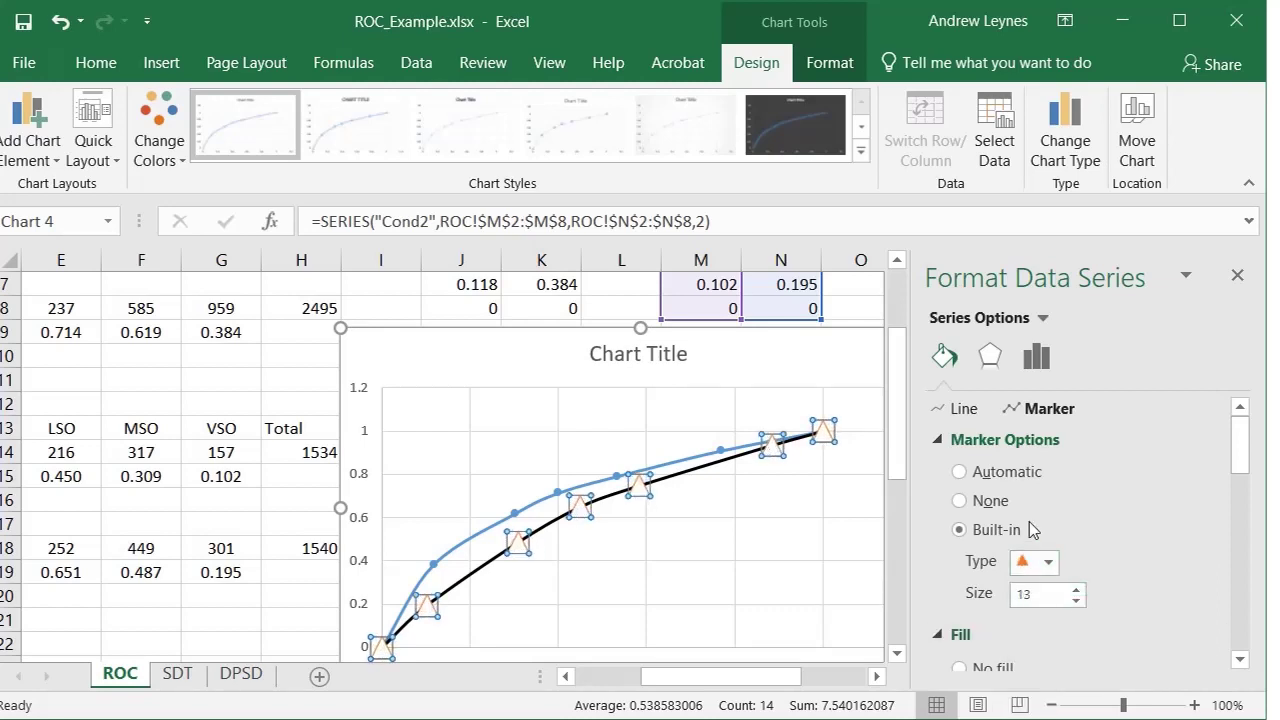
Give the Cond2 triangle markers a solid black border line
{"action": "scroll", "coordinate": [1003, 517], "scroll_direction": "down", "scroll_amount": 1}
{"action": "scroll", "coordinate": [1003, 517], "scroll_direction": "down", "scroll_amount": 3}
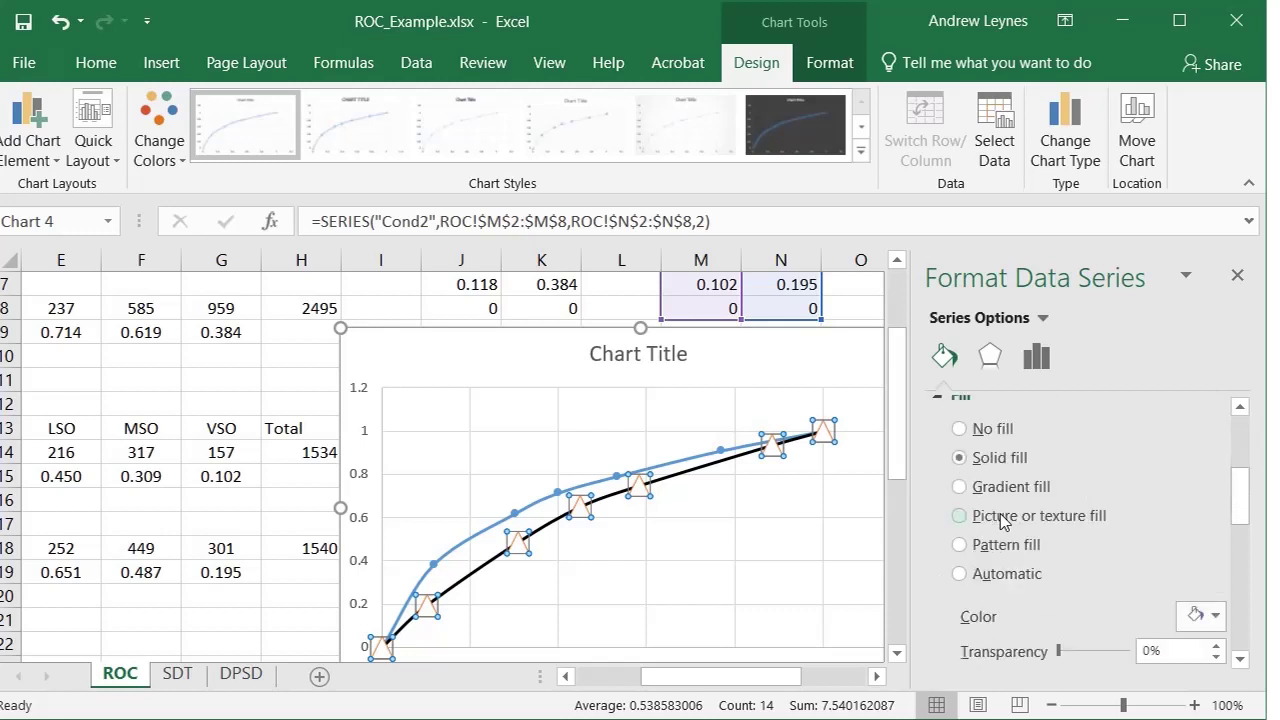
{"action": "scroll", "coordinate": [1003, 517], "scroll_direction": "up", "scroll_amount": 4}
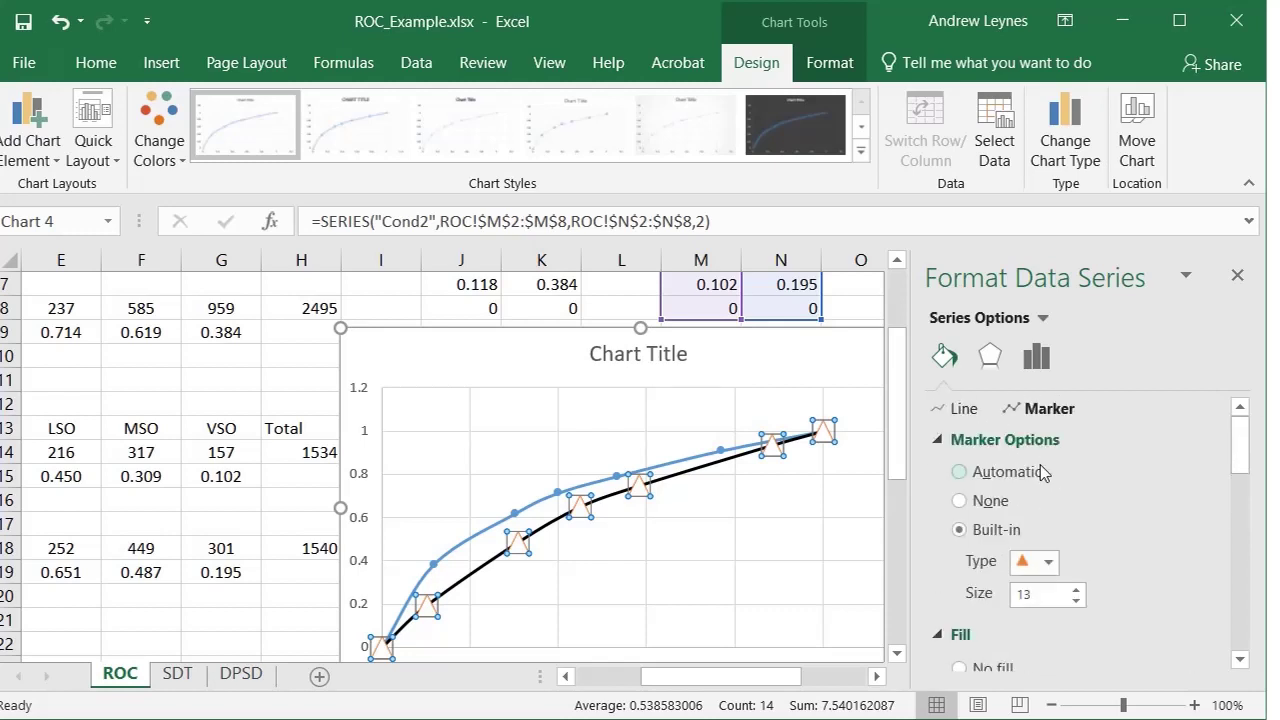
{"action": "scroll", "coordinate": [1010, 505], "scroll_direction": "down", "scroll_amount": 3}
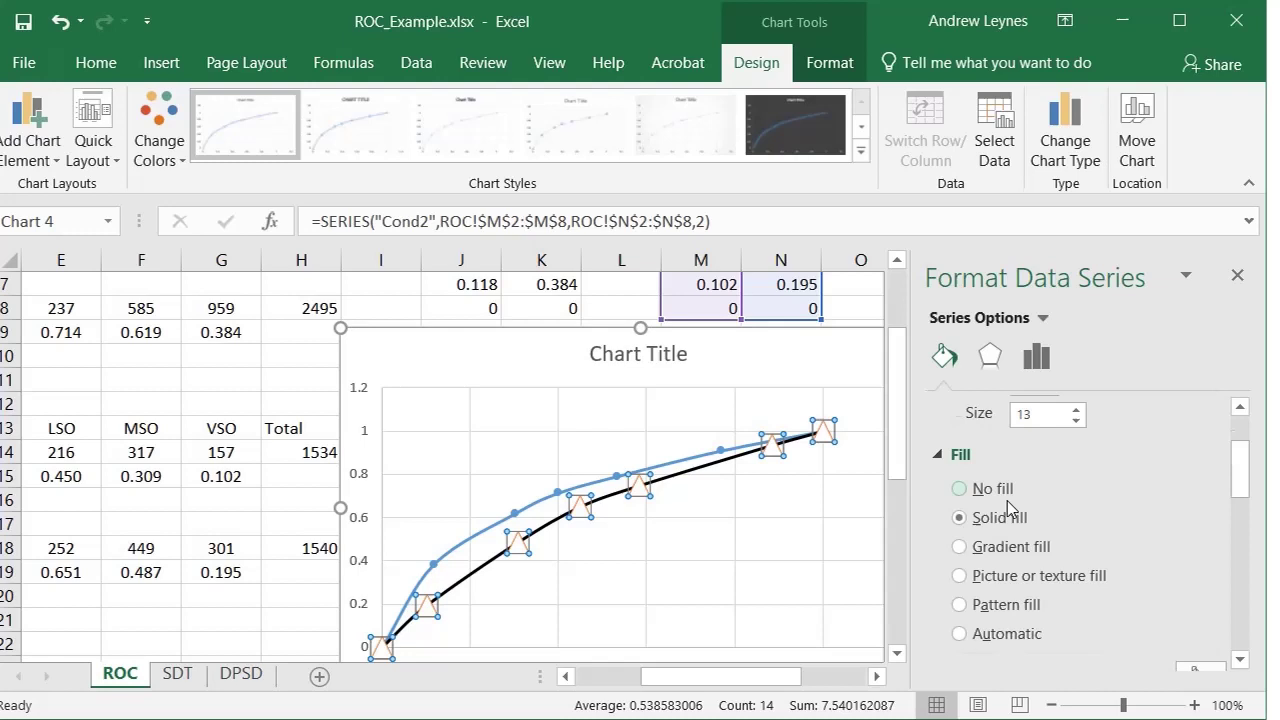
{"action": "scroll", "coordinate": [1010, 505], "scroll_direction": "down", "scroll_amount": 2}
{"action": "scroll", "coordinate": [1008, 508], "scroll_direction": "down", "scroll_amount": 2}
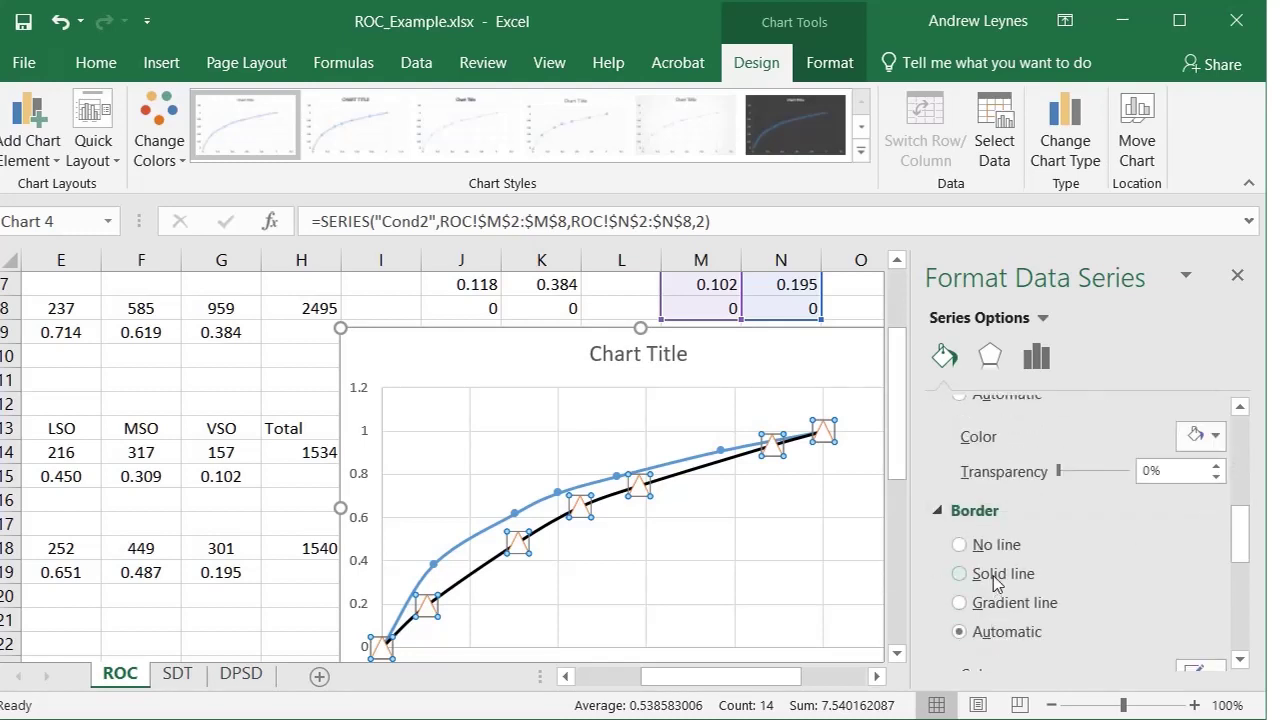
{"action": "left_click", "coordinate": [960, 570]}
{"action": "scroll", "coordinate": [1218, 625], "scroll_direction": "down", "scroll_amount": 1}
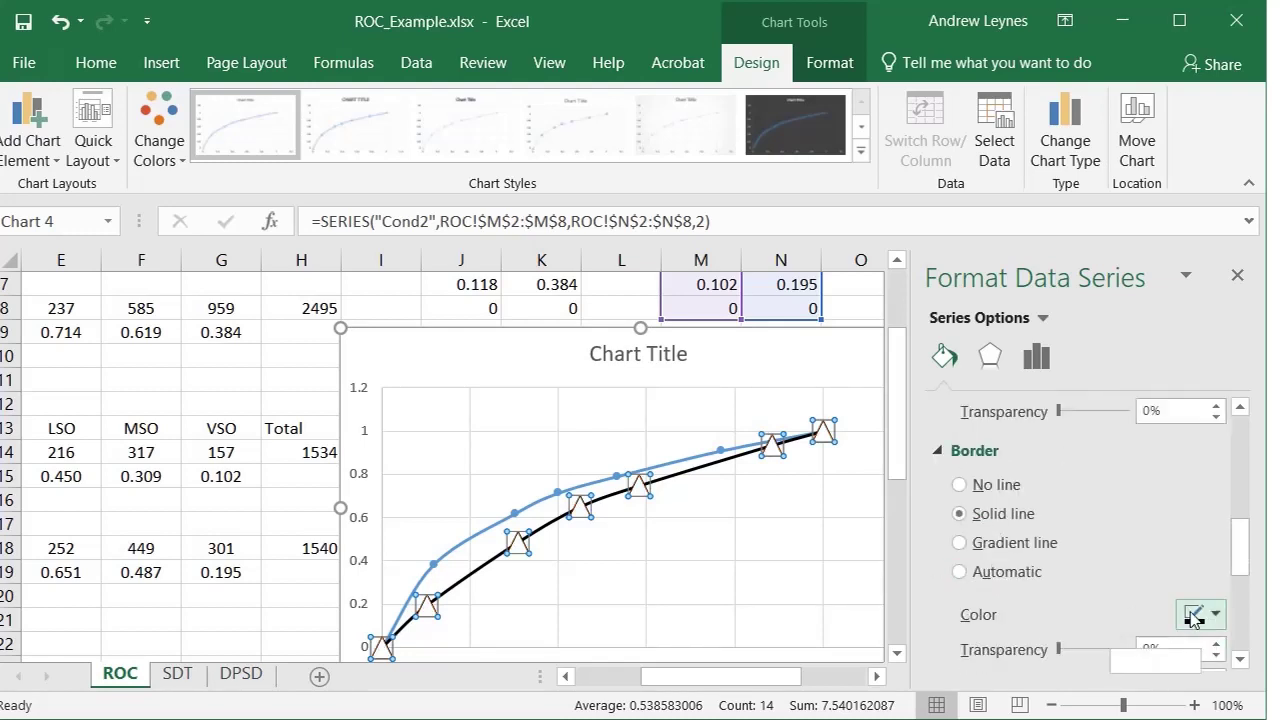
{"action": "left_click", "coordinate": [754, 547]}
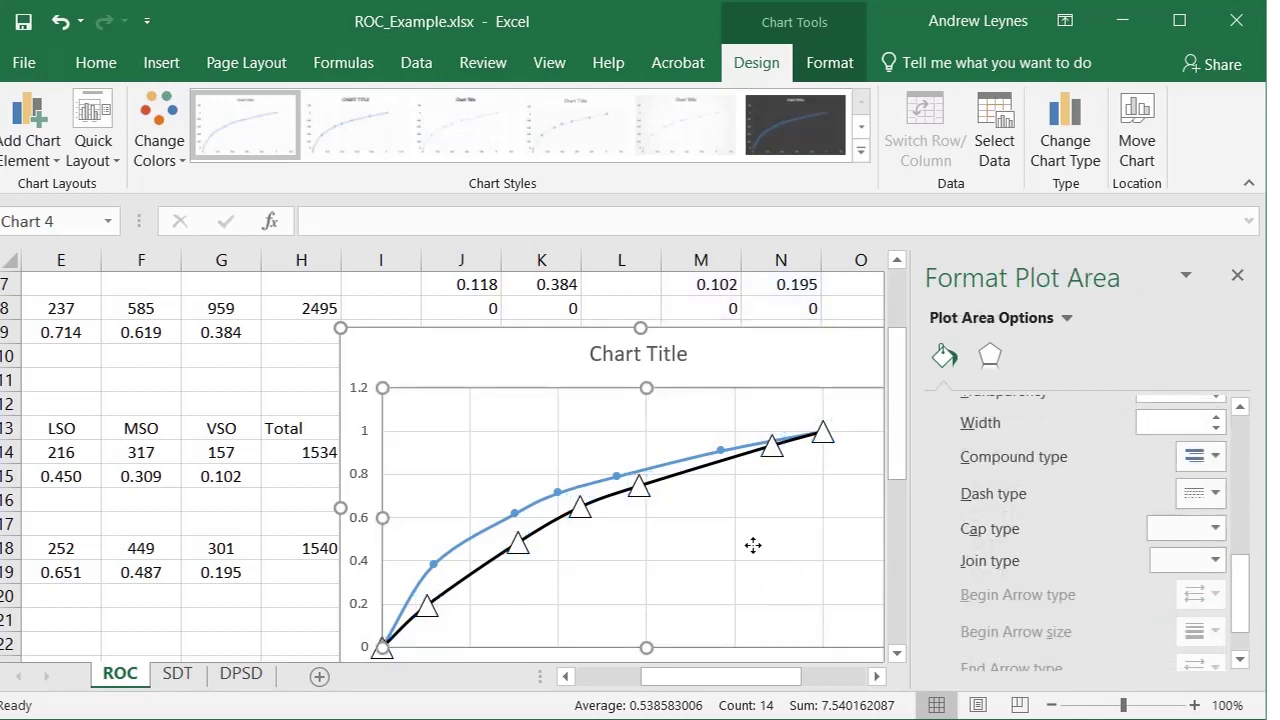
Delete the newly built scatter chart that covers the finished ROC graph with the p|Hit| and p|False Alarm| axes
{"action": "scroll", "coordinate": [654, 549], "scroll_direction": "down", "scroll_amount": 3}
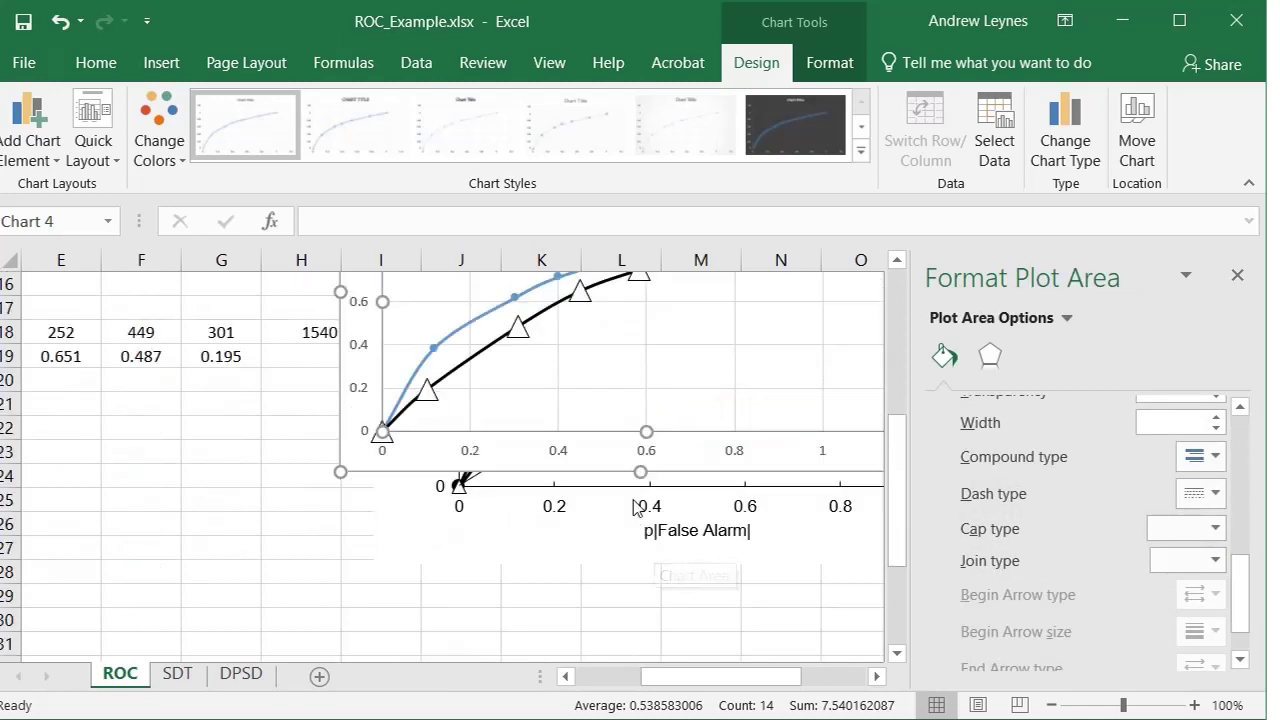
{"action": "left_click", "coordinate": [590, 550]}
{"action": "scroll", "coordinate": [590, 550], "scroll_direction": "up", "scroll_amount": 2}
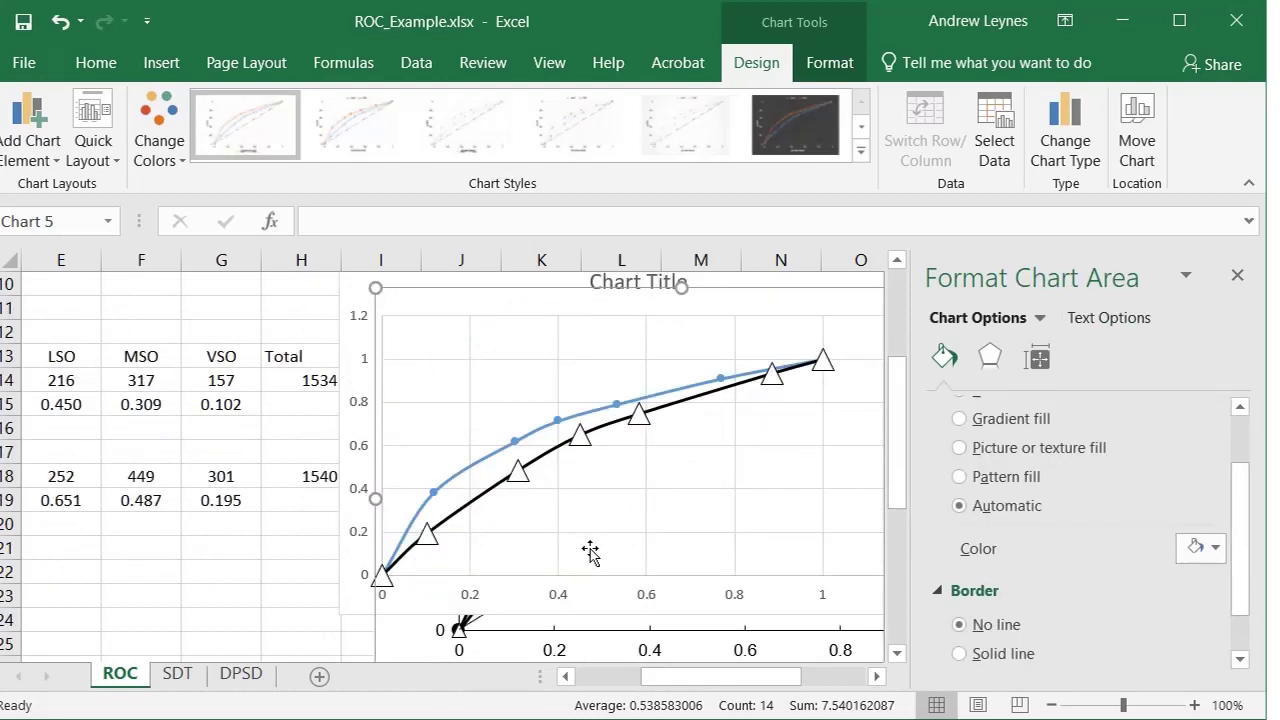
{"action": "scroll", "coordinate": [592, 545], "scroll_direction": "up", "scroll_amount": 2}
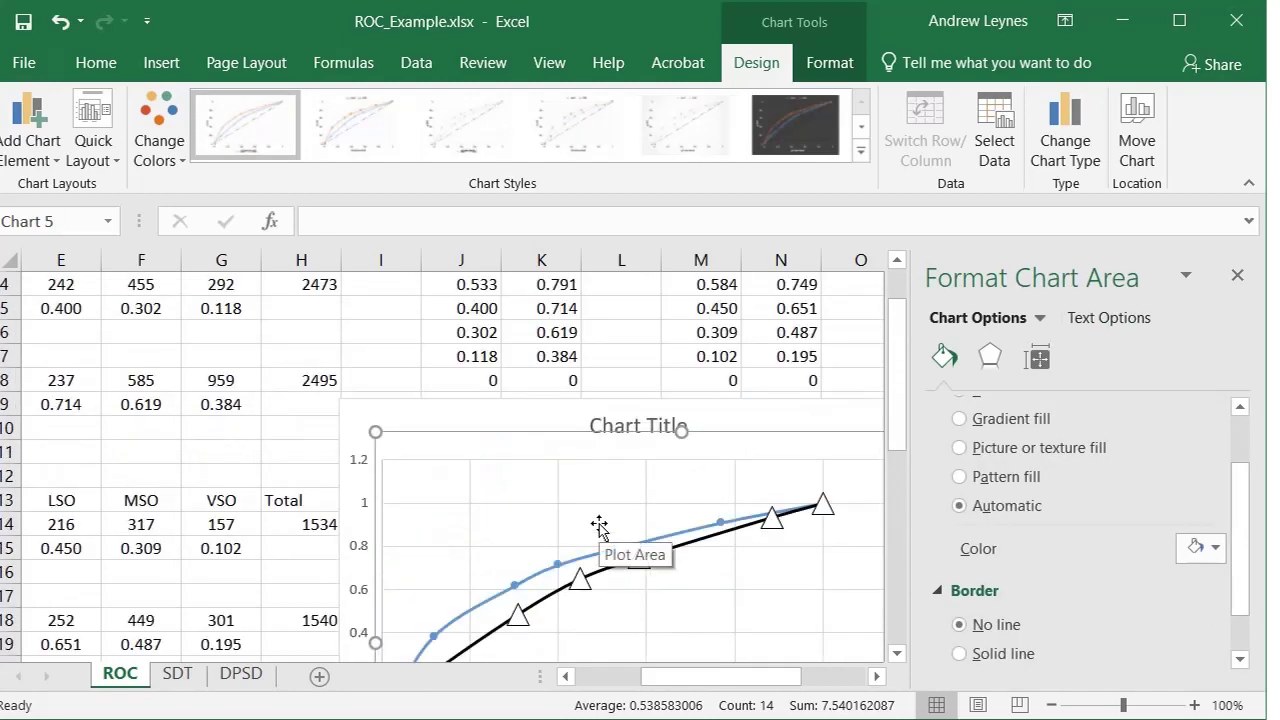
{"action": "left_click", "coordinate": [511, 416]}
{"action": "key", "text": "Delete"}
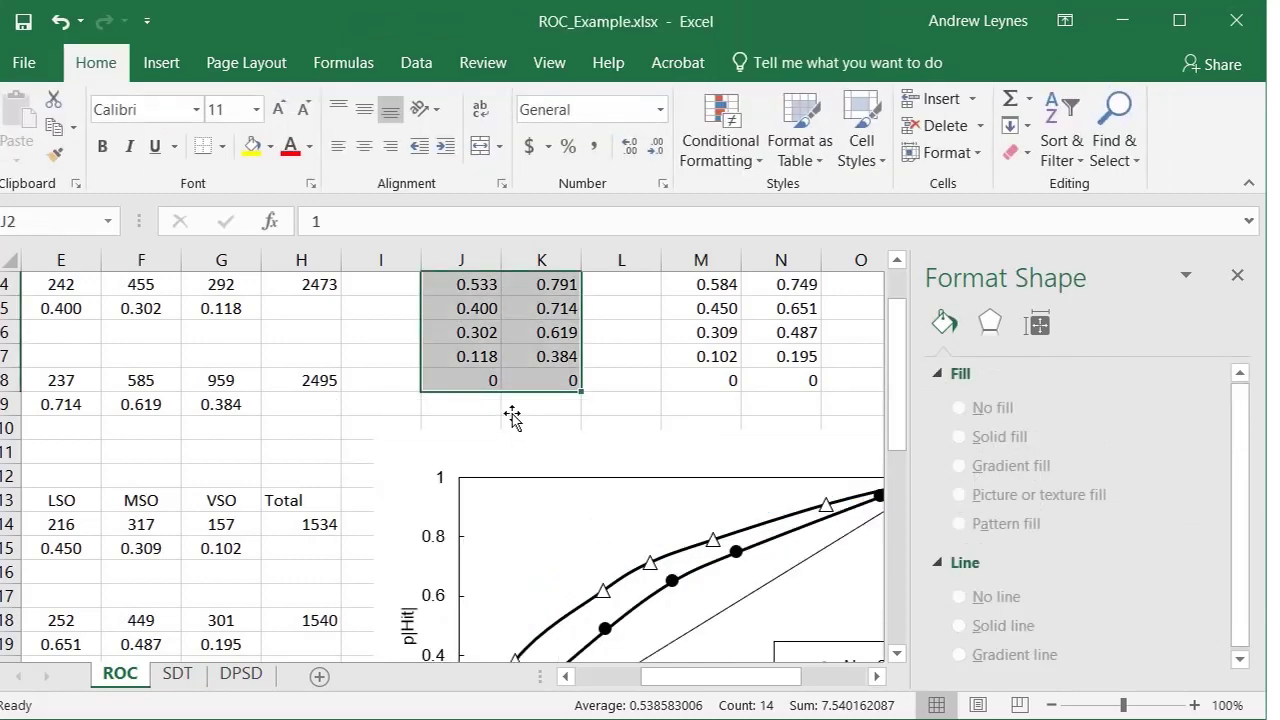
{"action": "left_click", "coordinate": [498, 424]}
{"action": "scroll", "coordinate": [498, 424], "scroll_direction": "down", "scroll_amount": 2}
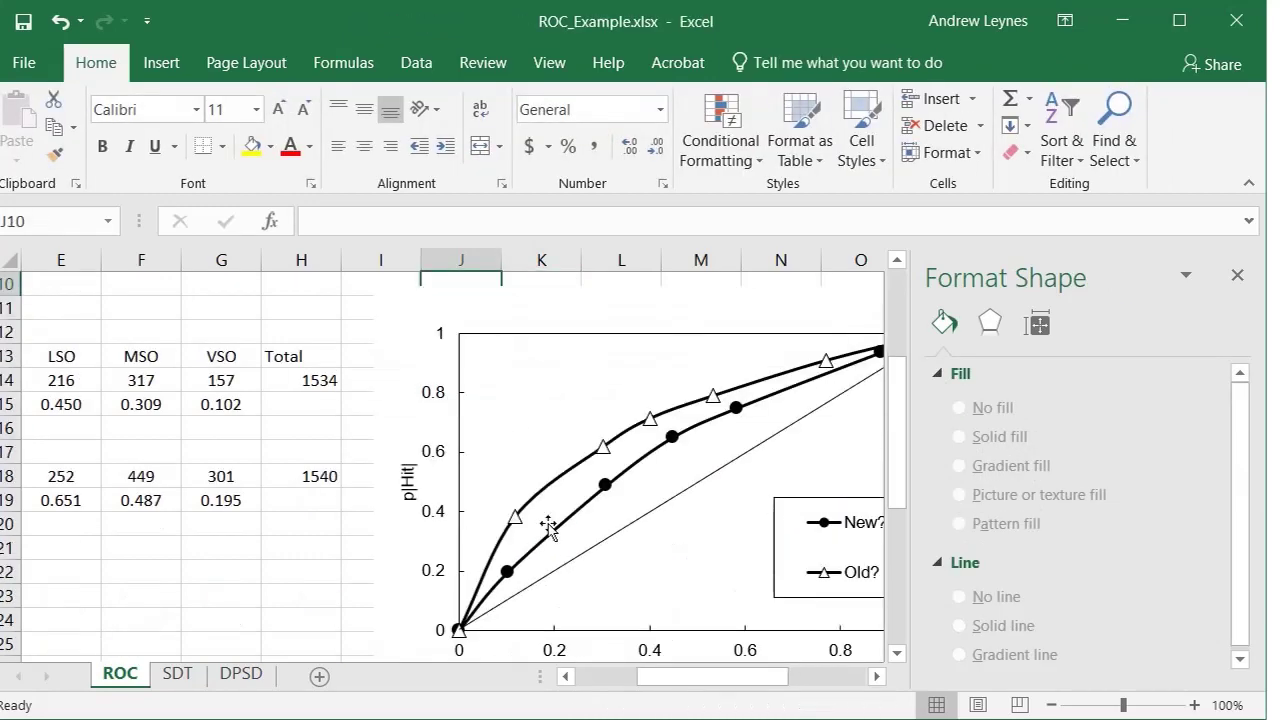
Set the VSO frequency in the Cond2 Old row to 405 and check the ROC curves
{"action": "left_click_drag", "start_coordinate": [780, 692], "coordinate": [600, 676]}
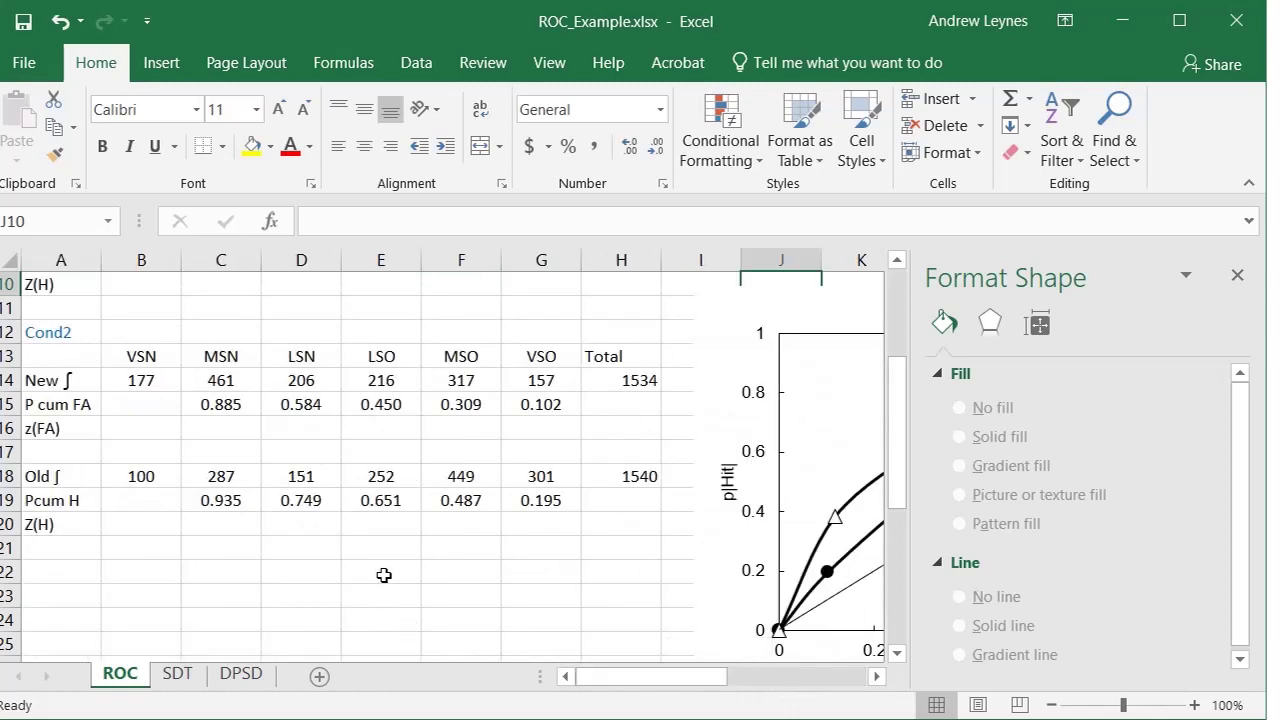
{"action": "left_click", "coordinate": [531, 477]}
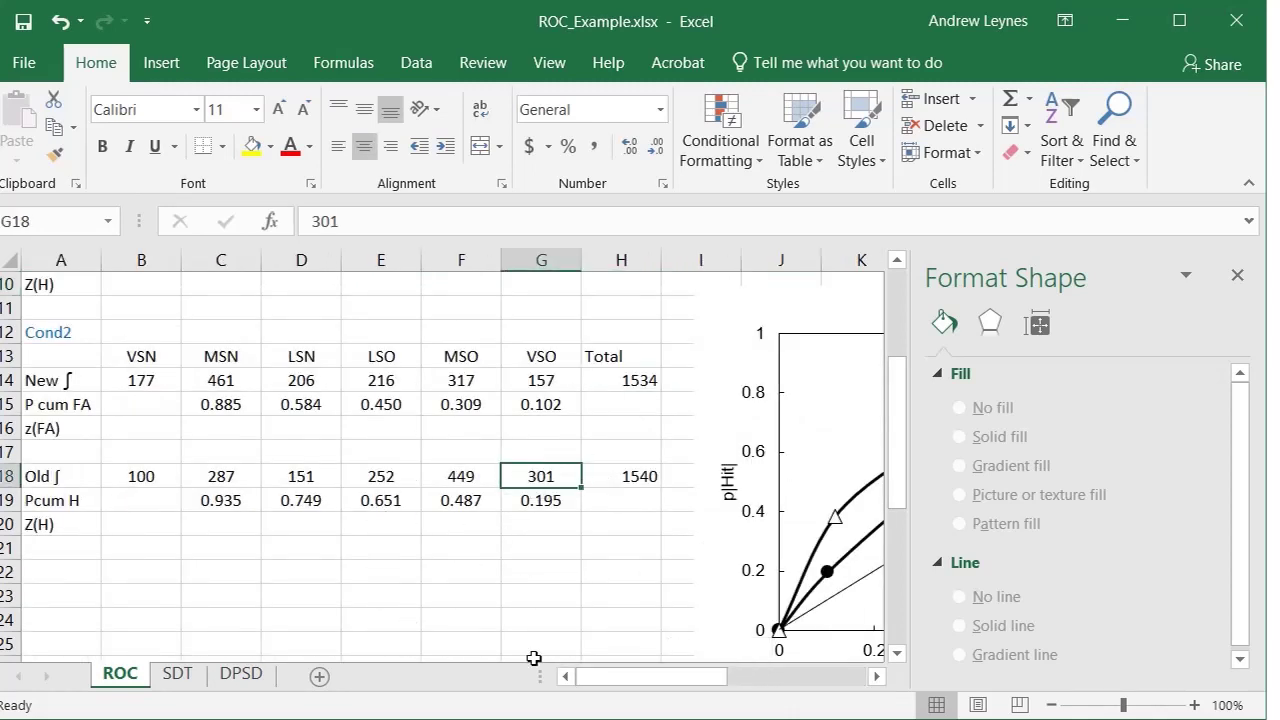
{"action": "type", "text": "40"}
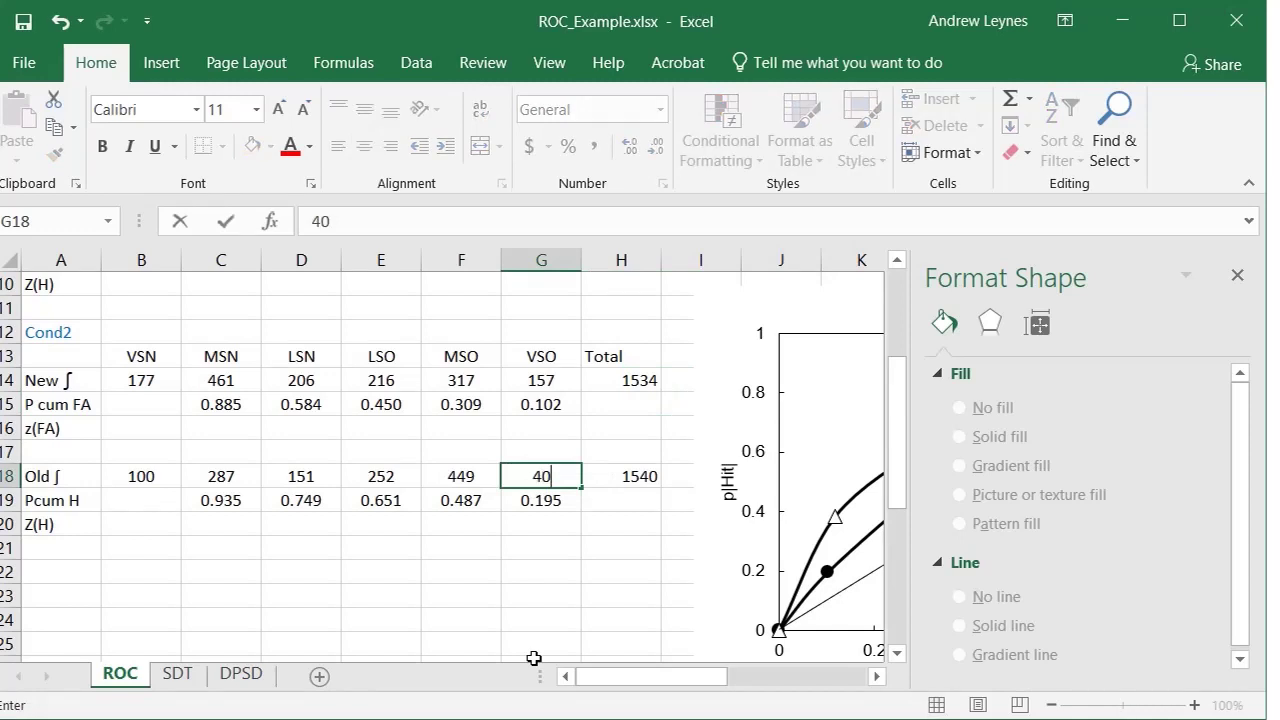
{"action": "type", "text": "5"}
{"action": "key", "text": "Tab"}
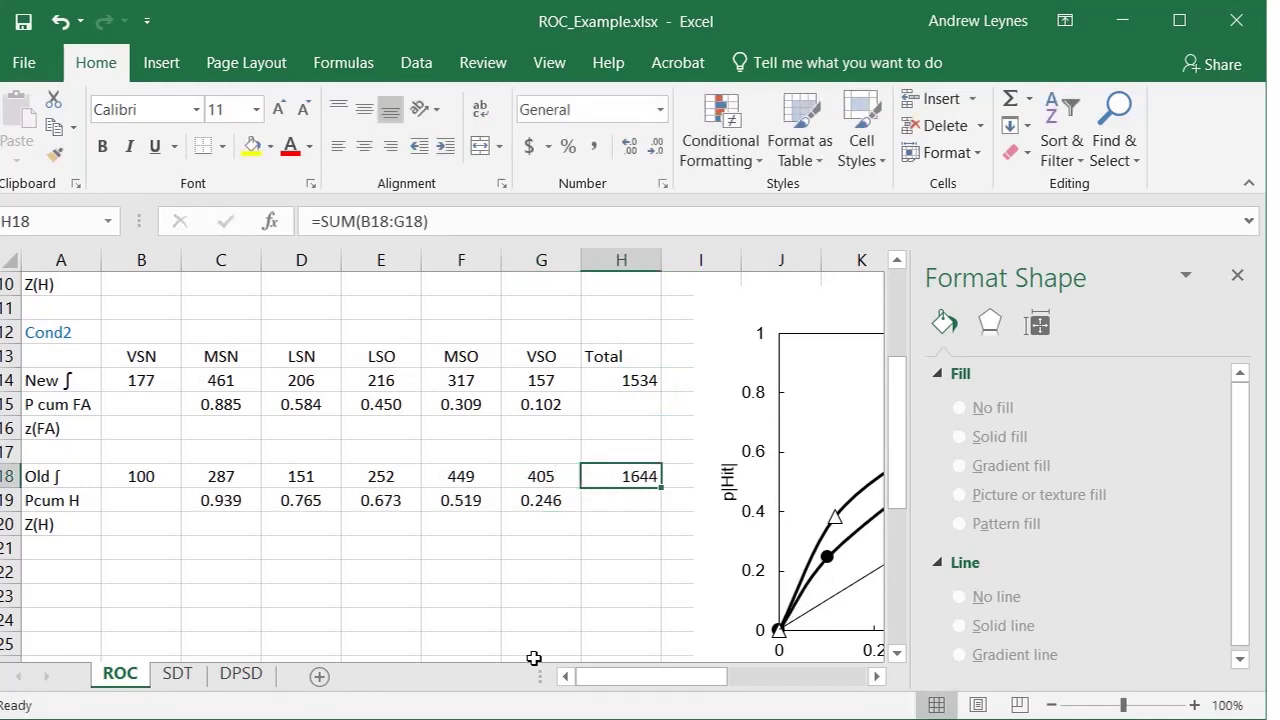
{"action": "left_click_drag", "start_coordinate": [640, 678], "coordinate": [700, 678]}
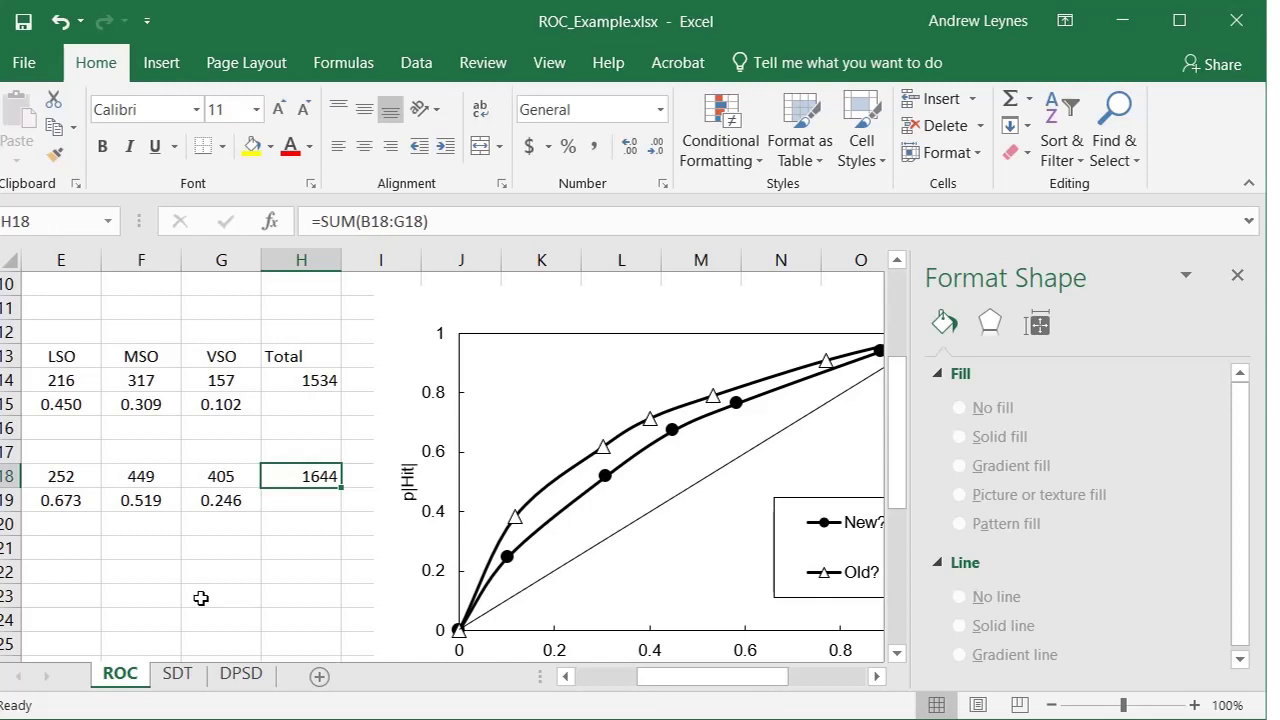
Examine the Cond2 Old frequencies from VSN to VSO, comparing them with the Cond1 data and the ROC graph
{"action": "left_click_drag", "start_coordinate": [646, 677], "coordinate": [580, 677]}
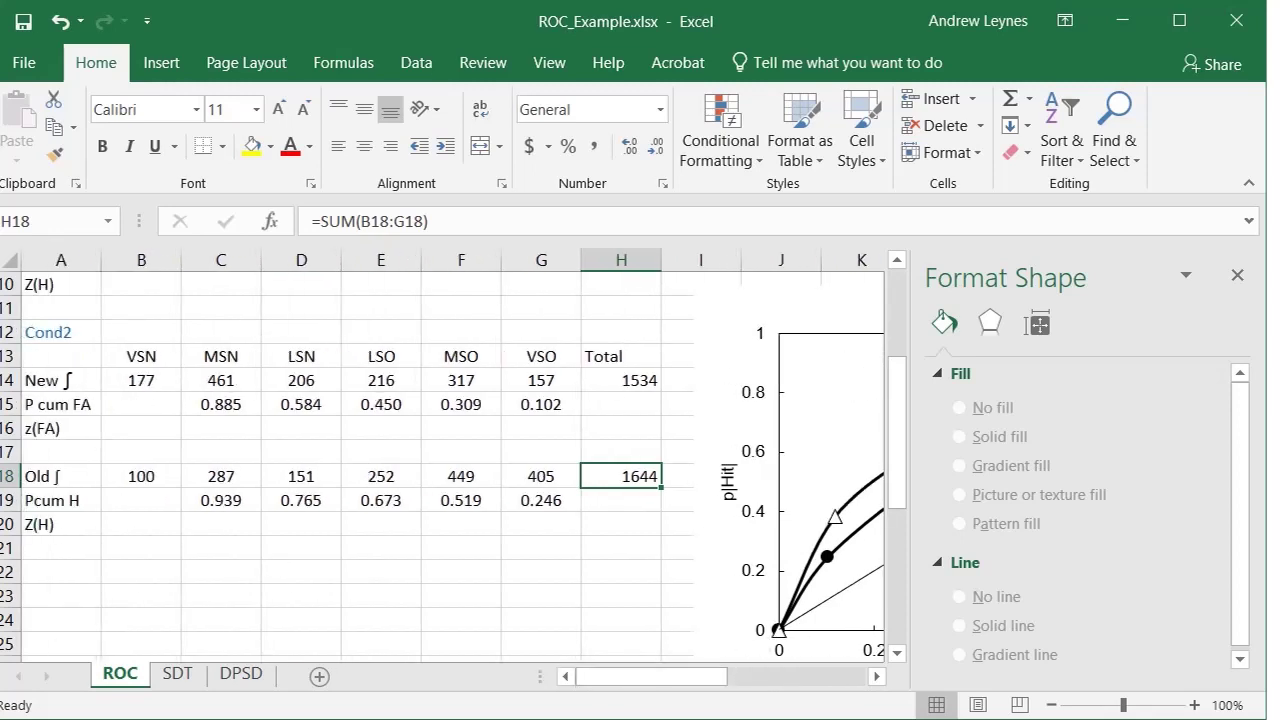
{"action": "left_click_drag", "start_coordinate": [125, 478], "coordinate": [508, 481]}
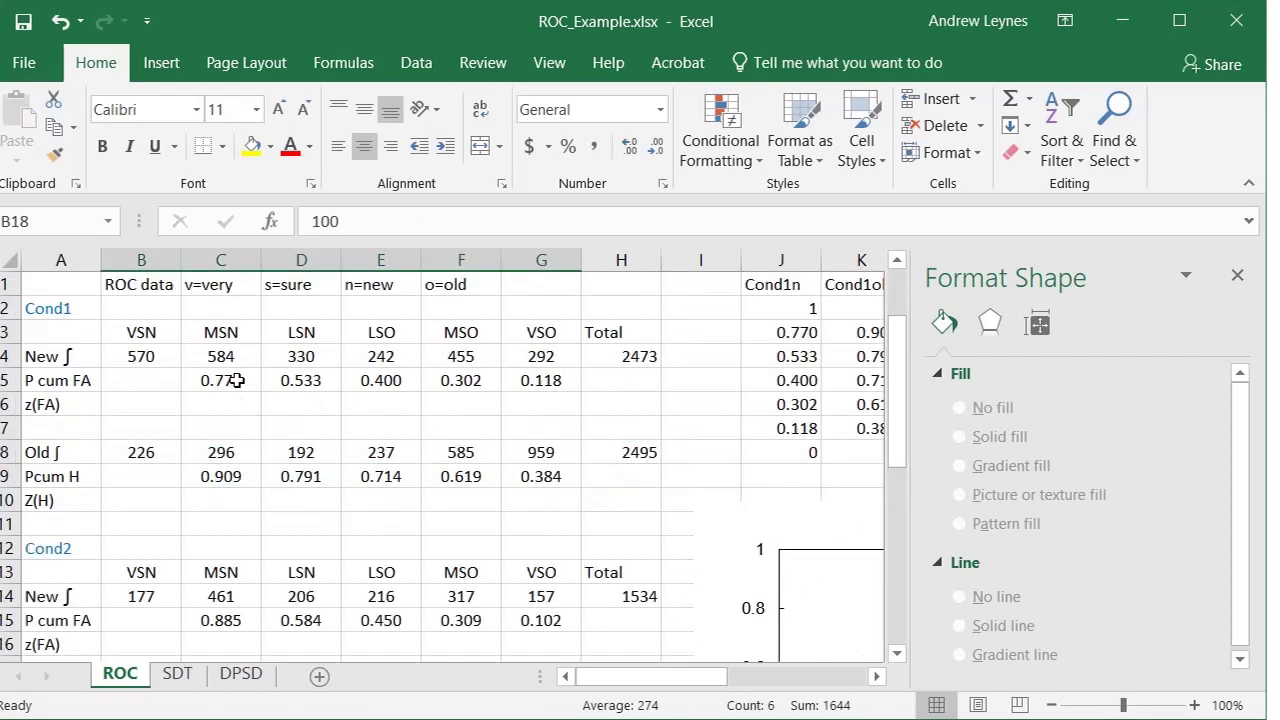
{"action": "scroll", "coordinate": [234, 380], "scroll_direction": "up", "scroll_amount": 3}
{"action": "scroll", "coordinate": [400, 434], "scroll_direction": "down", "scroll_amount": 4}
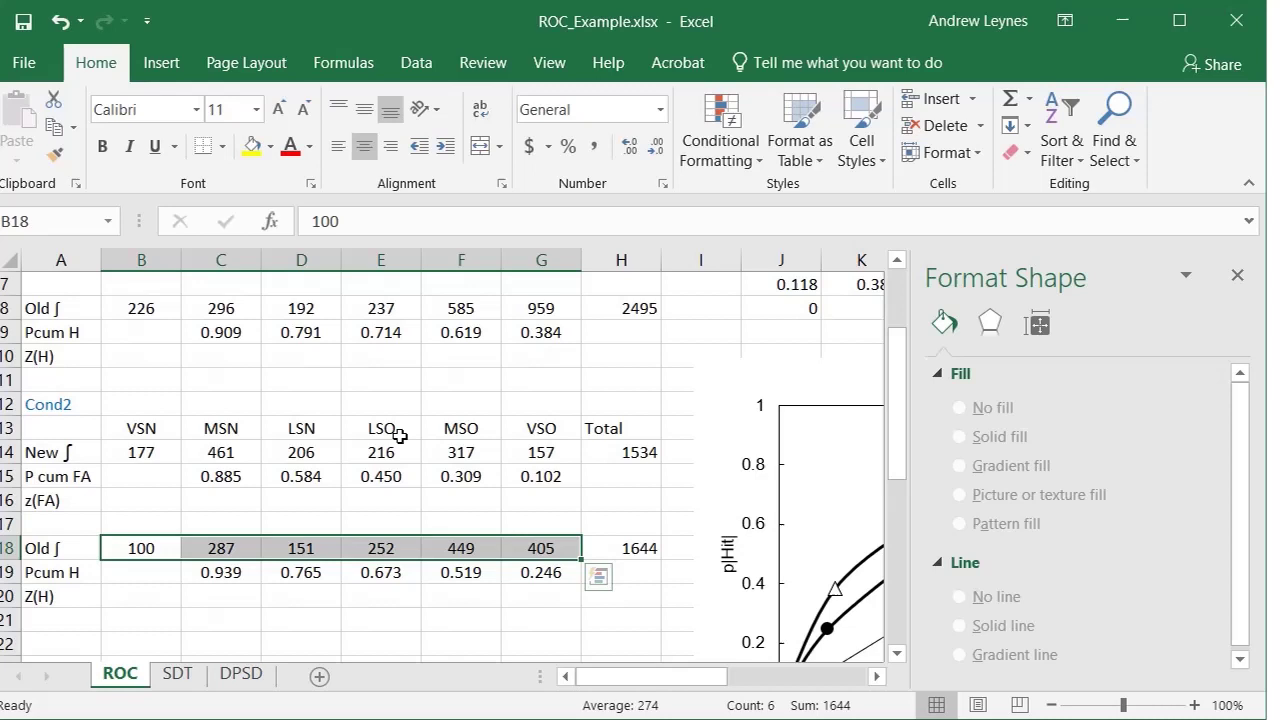
{"action": "left_click", "coordinate": [485, 571]}
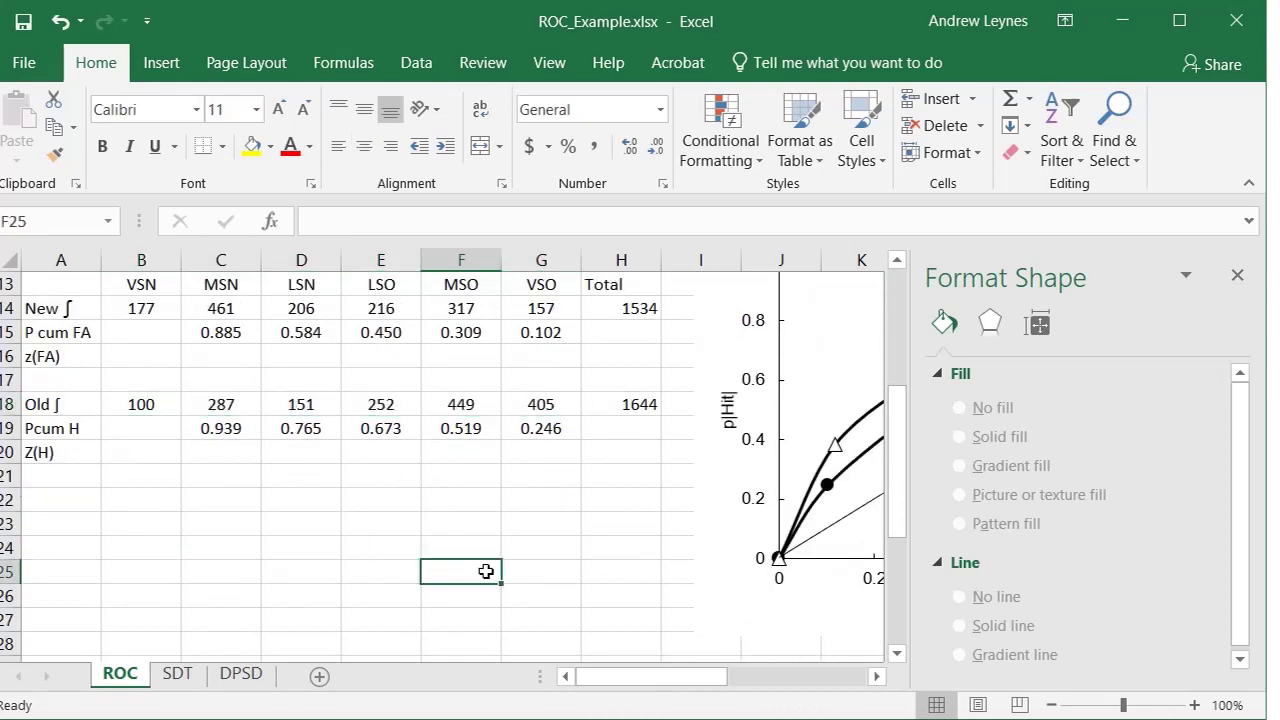
{"action": "mouse_move", "coordinate": [714, 680]}
{"action": "left_mouse_down"}
{"action": "mouse_move", "coordinate": [830, 680]}
{"action": "mouse_move", "coordinate": [738, 680]}
{"action": "left_mouse_up"}
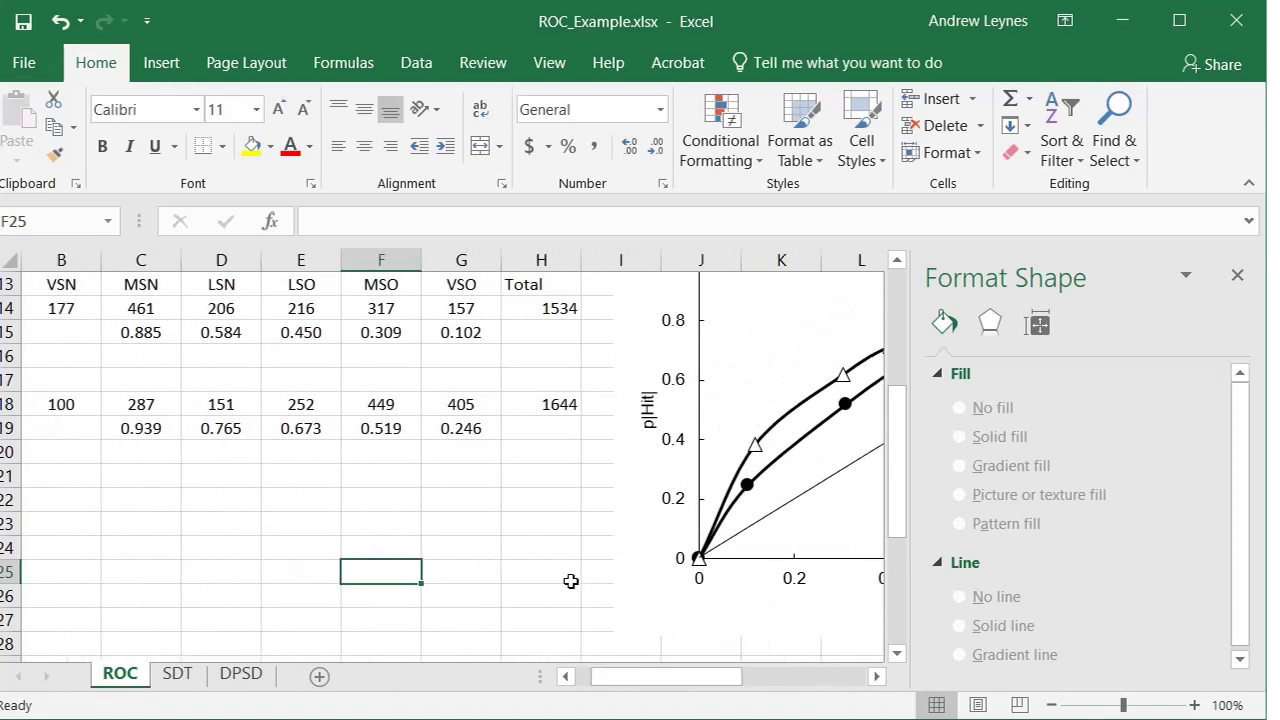
{"action": "scroll", "coordinate": [570, 581], "scroll_direction": "up", "scroll_amount": 2}
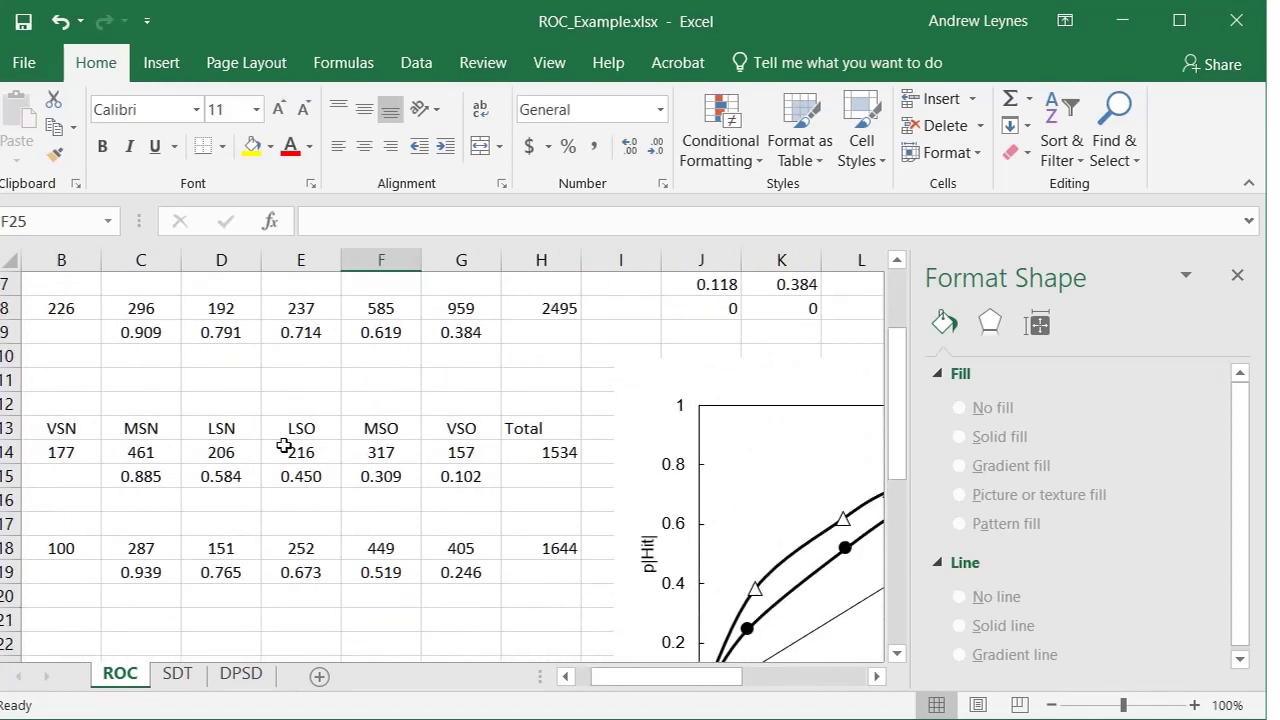